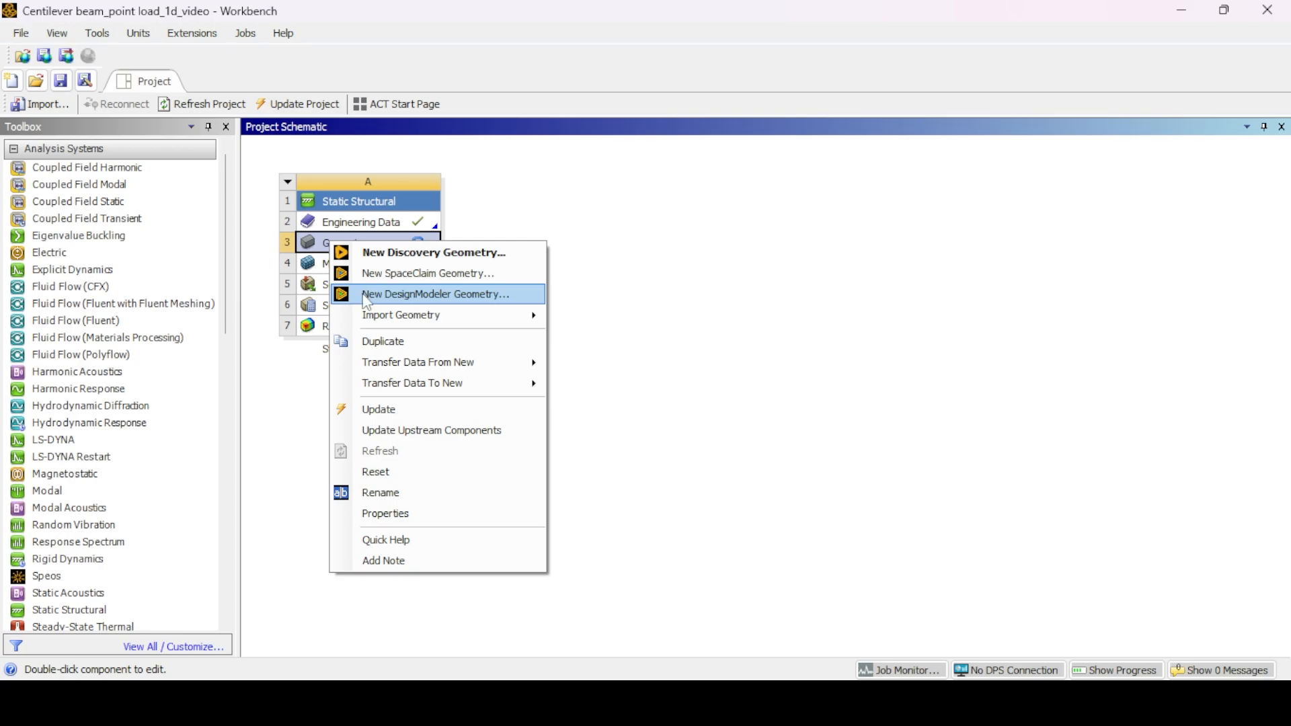
- Face the XY plane and set the modelling length unit to millimeters
left_click(77, 272)
right_click(78, 275)
left_click(105, 279)
left_click(185, 34)
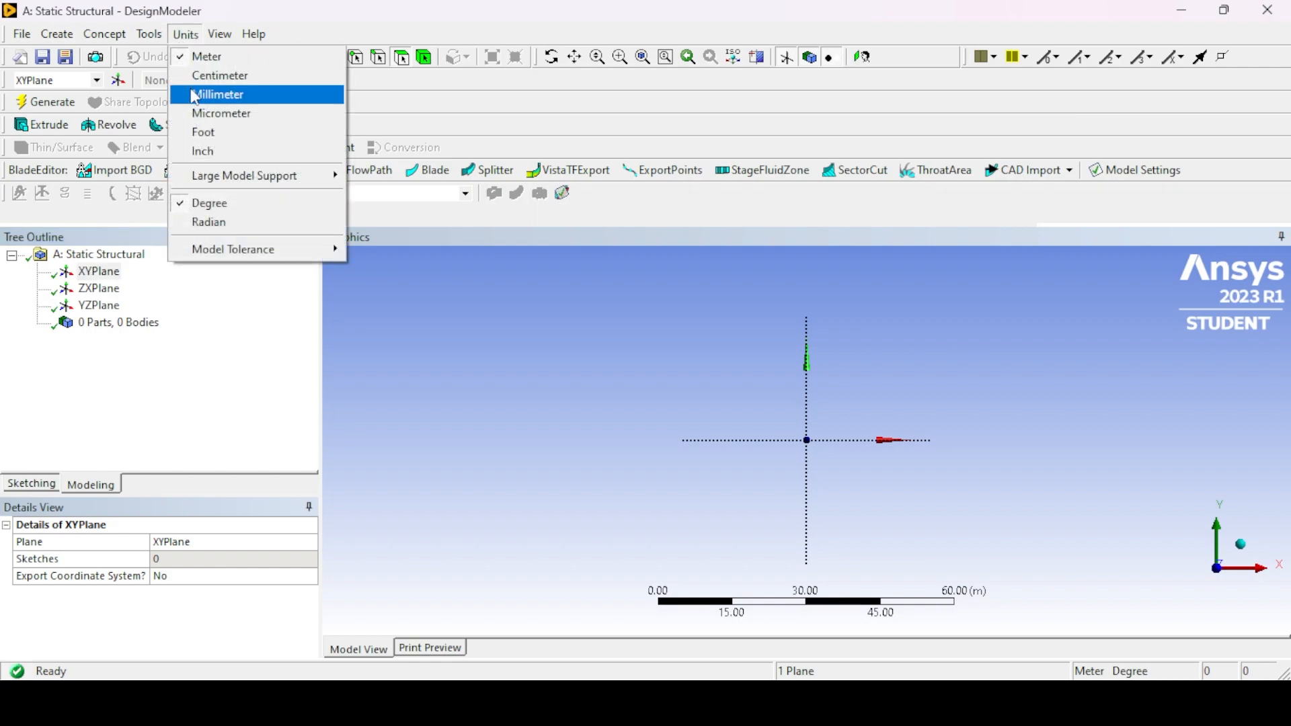
left_click(196, 95)
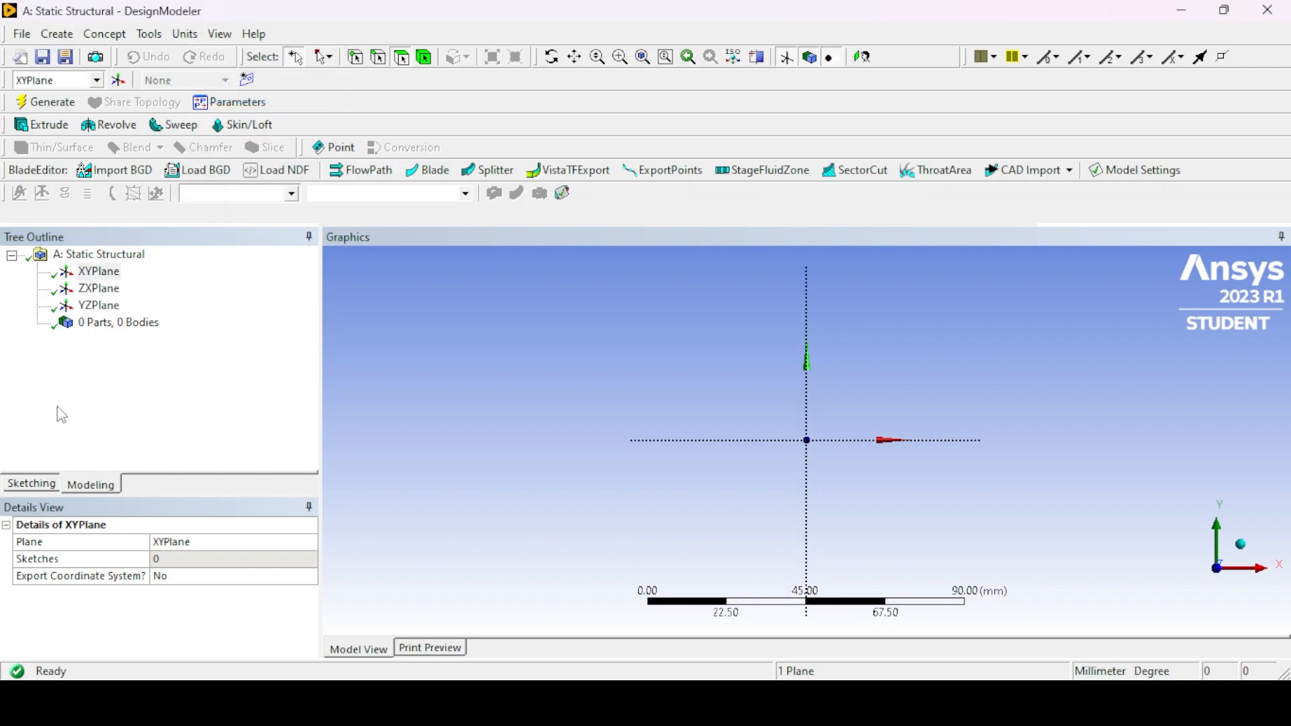
- Sketch a line about 56 mm long on the XY plane, from the origin along the positive X axis
left_click(31, 484)
left_click(32, 278)
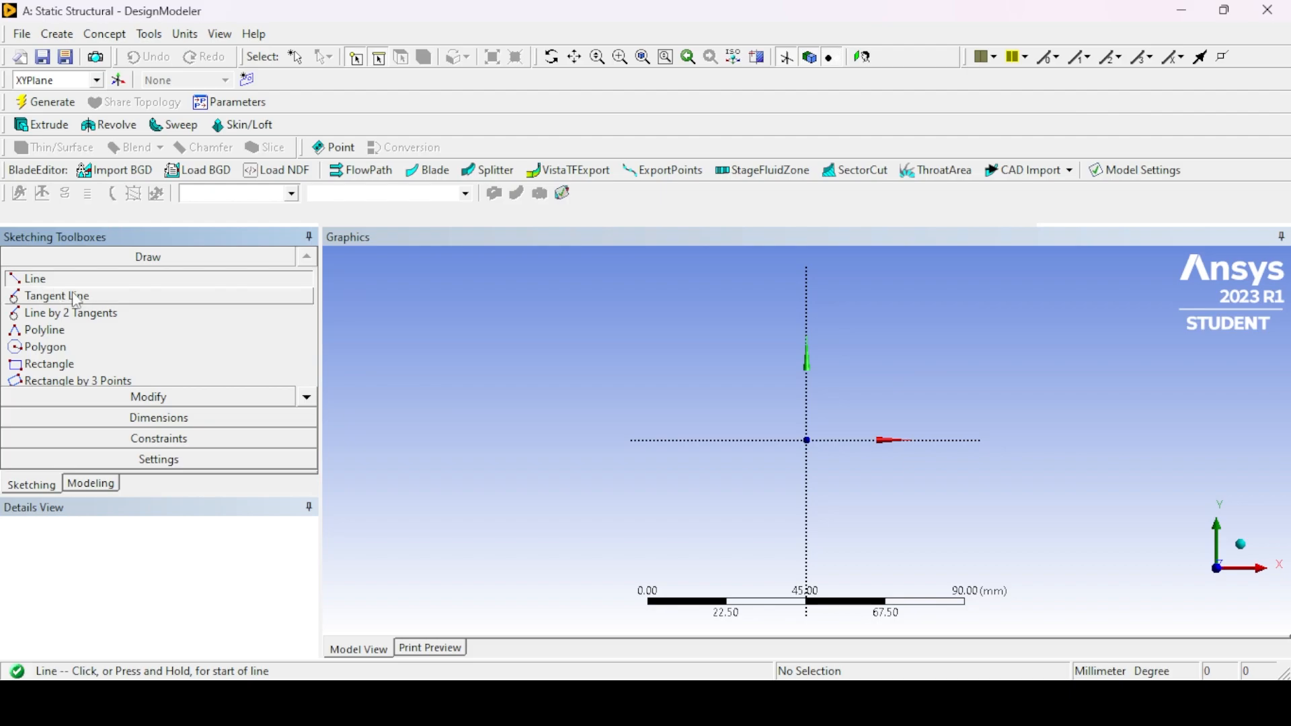
left_click(807, 441)
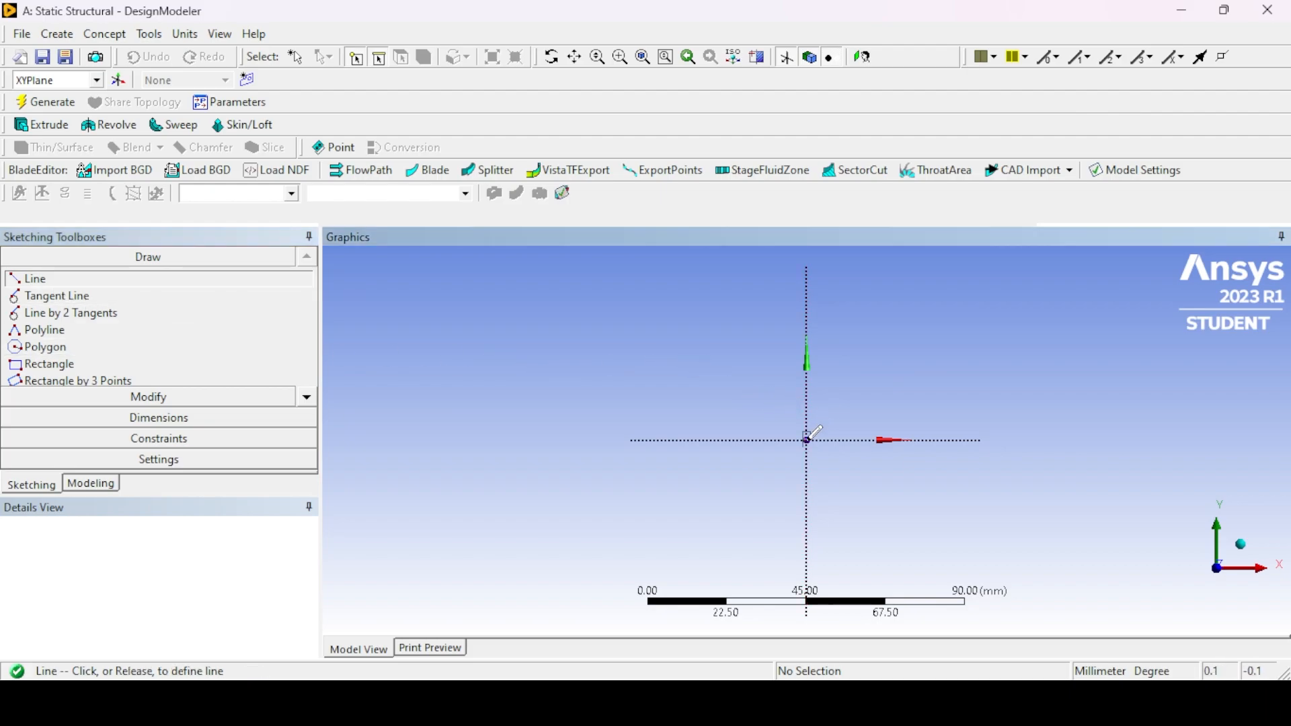
left_click(1004, 440)
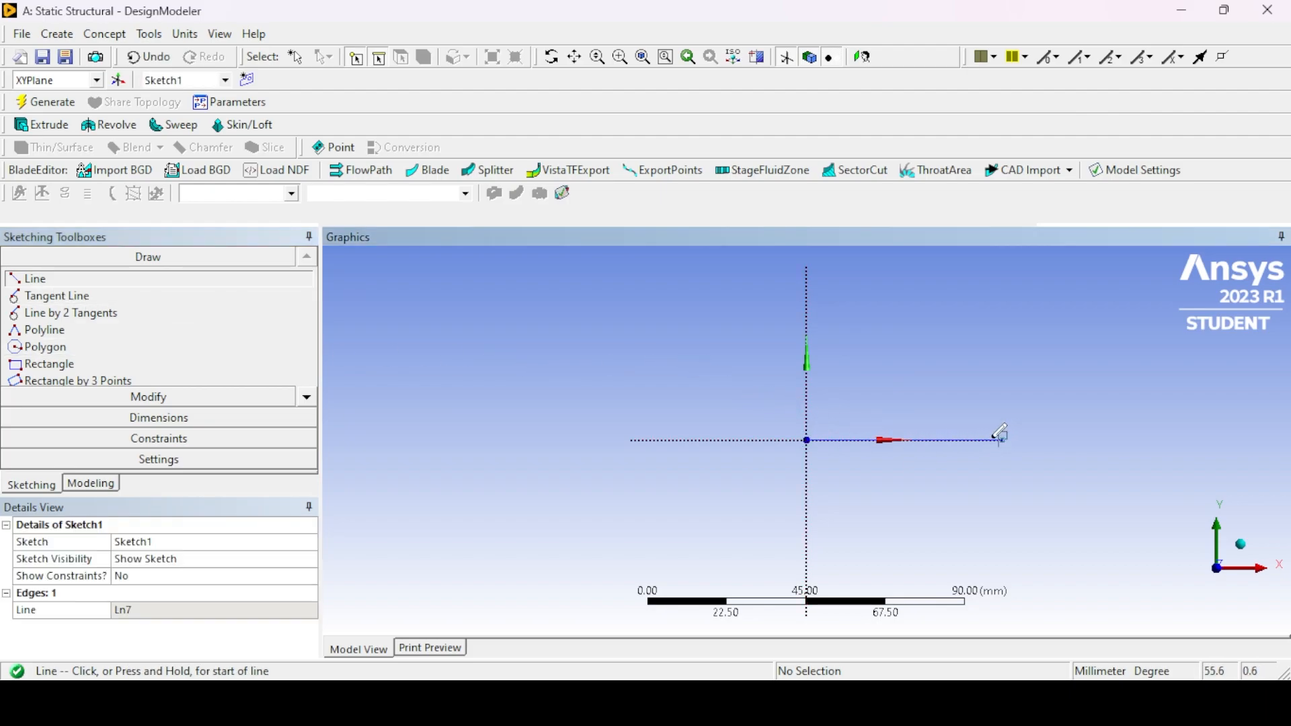
- Add a general dimension to the sketched line and set its length to 1000 mm
left_click(208, 417)
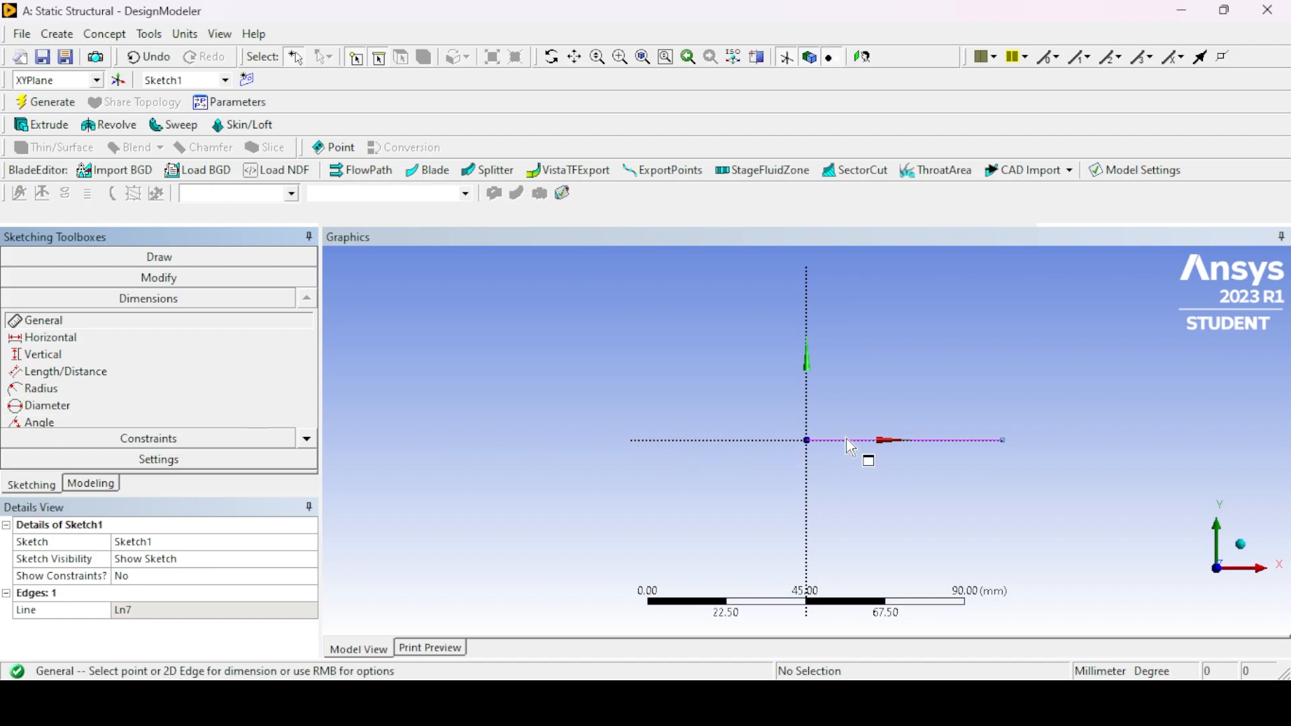
left_click(868, 441)
left_click(858, 378)
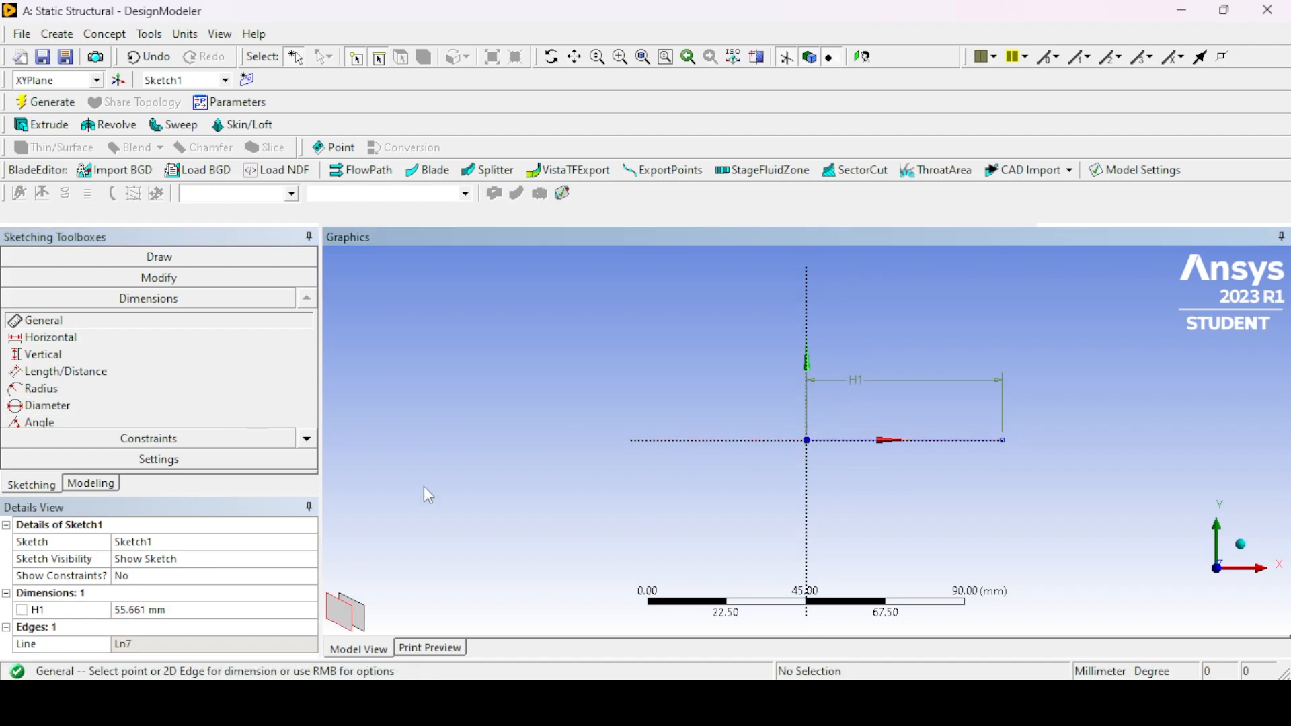
left_click(176, 610)
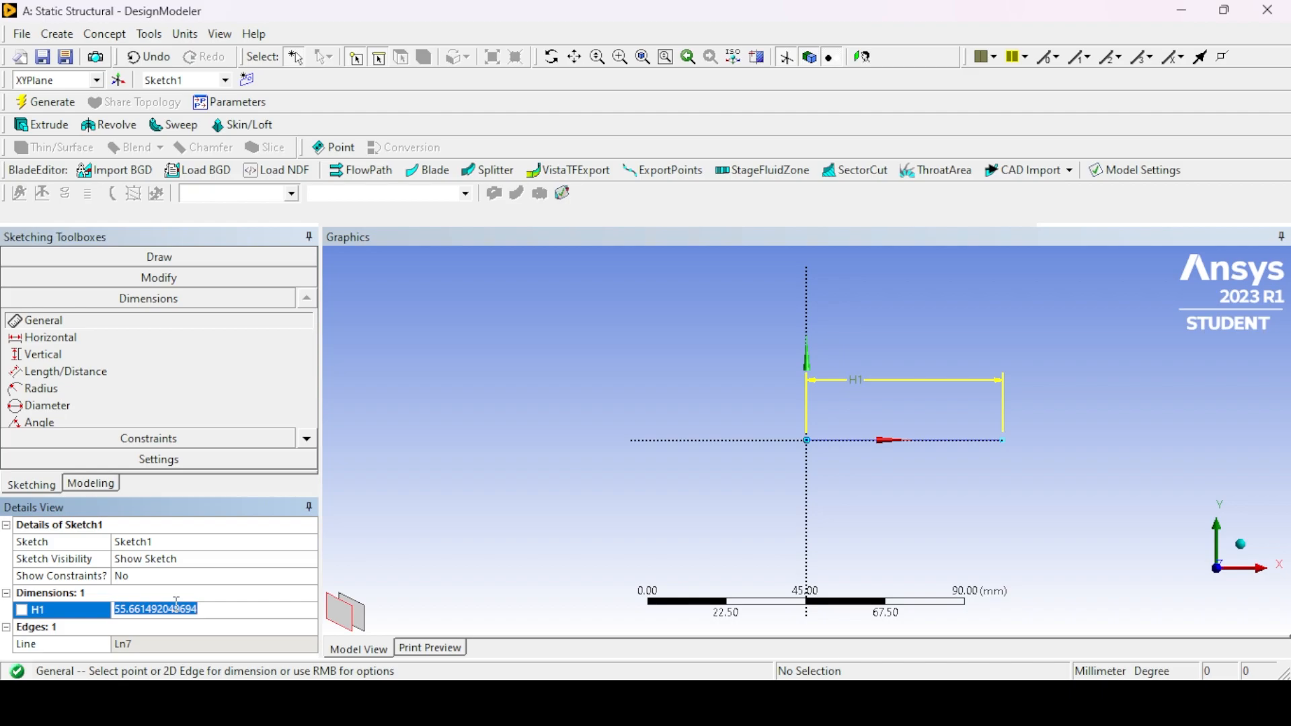
type("1000")
key("Return")
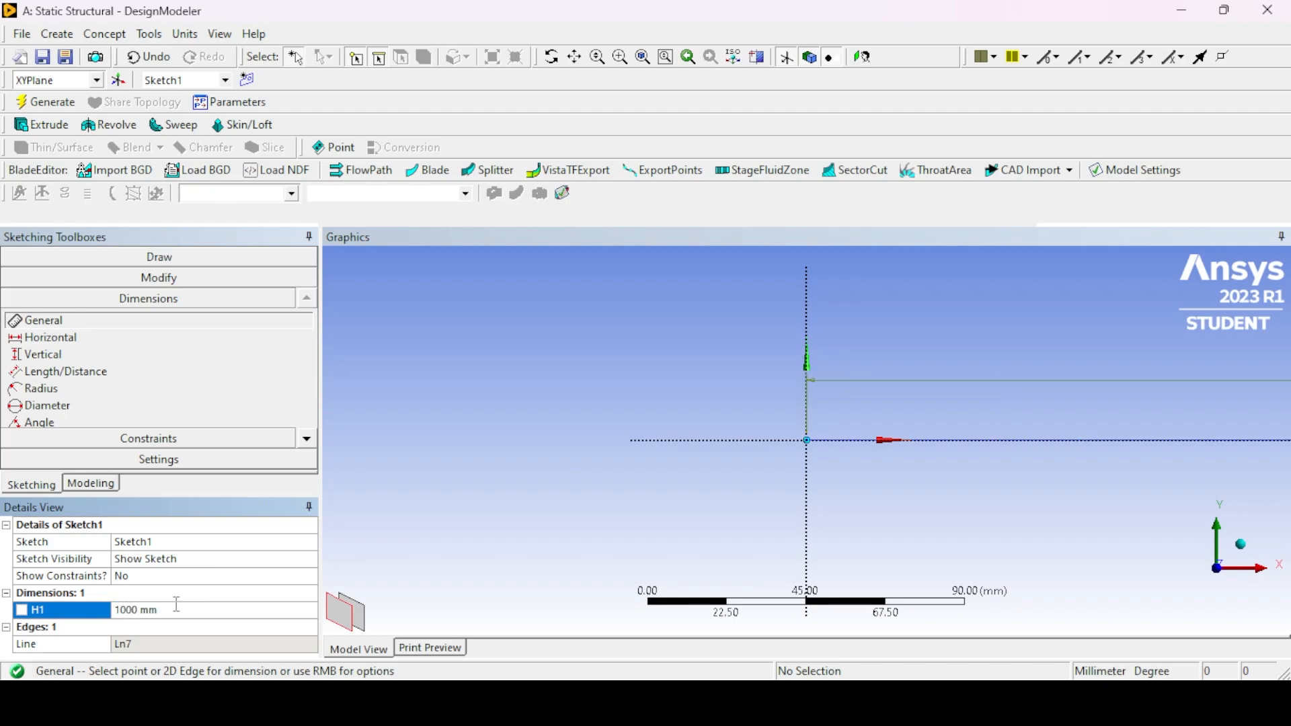
- Generate a line body from the XY plane sketch using Lines From Sketches with the Add Frozen operation
left_click(93, 485)
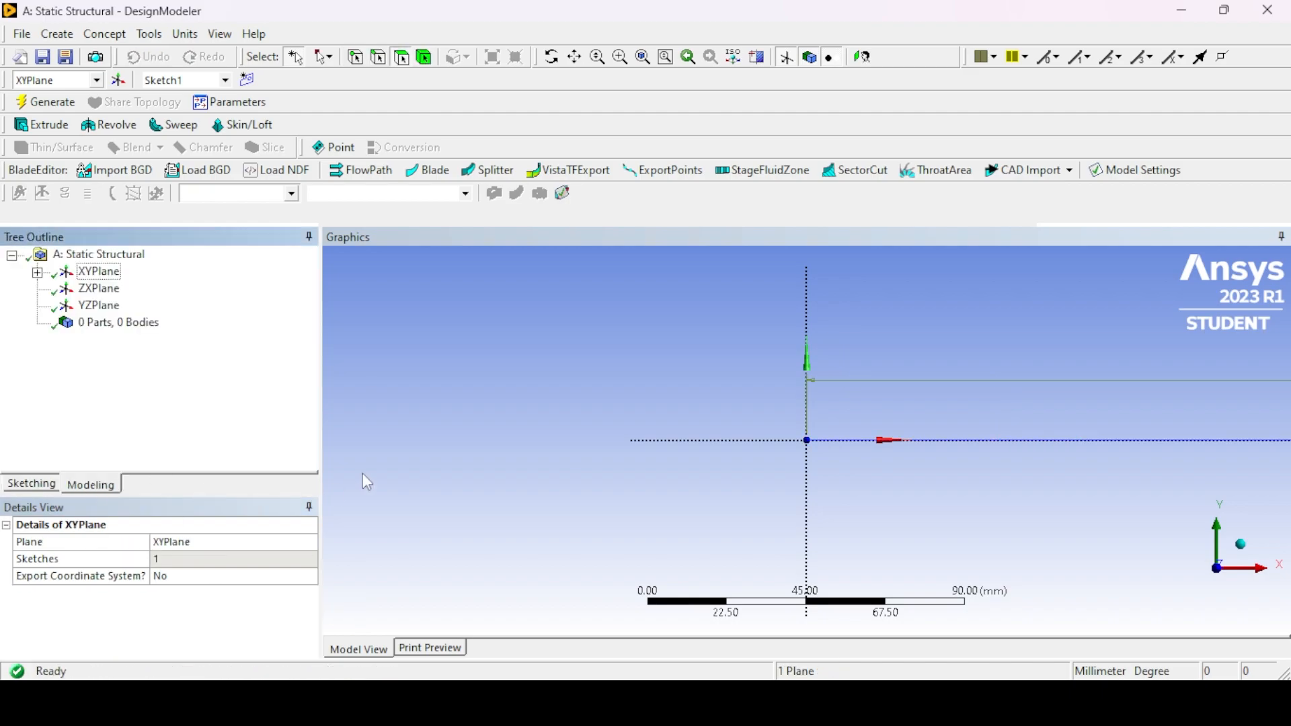
left_click(37, 273)
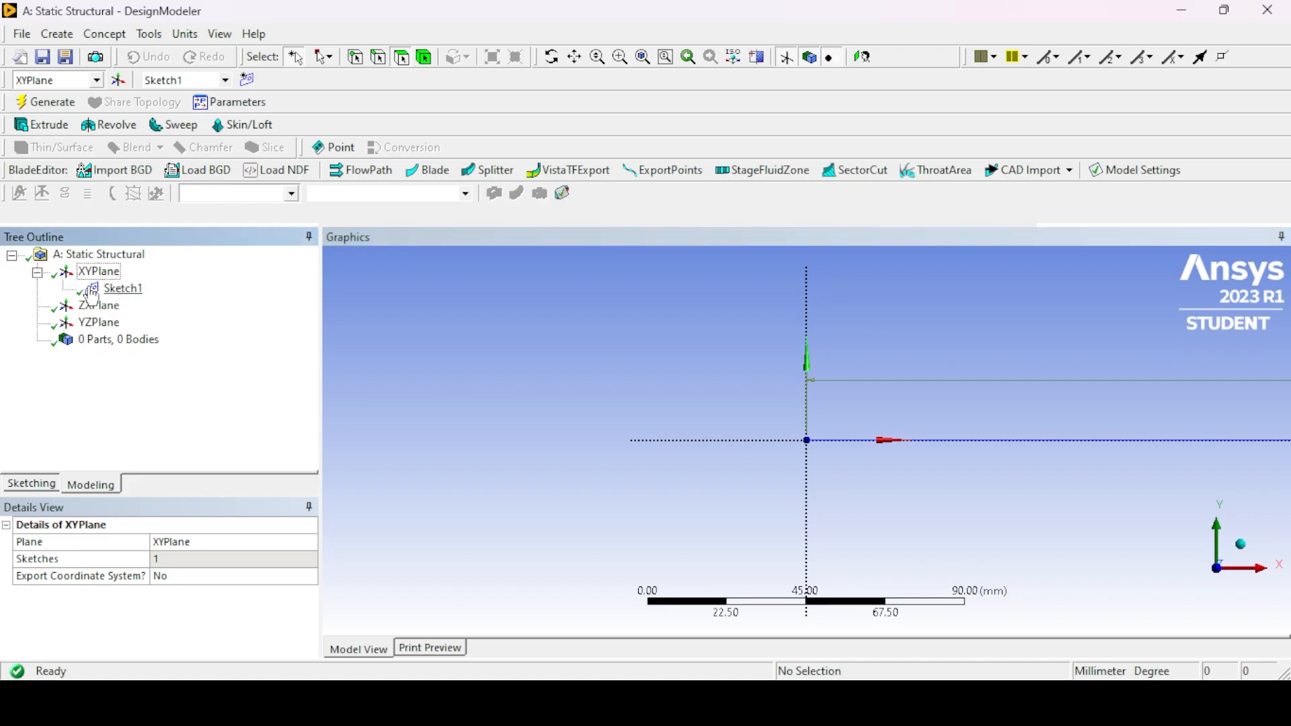
left_click(105, 34)
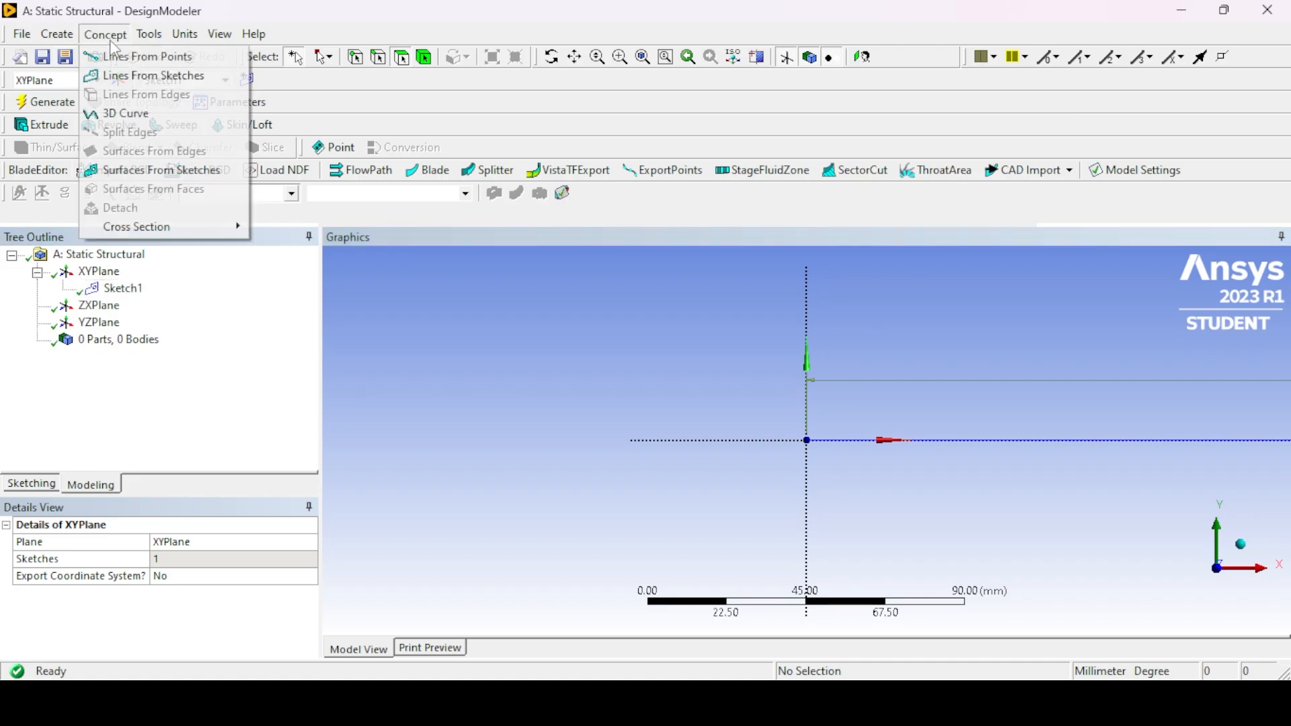
left_click(134, 76)
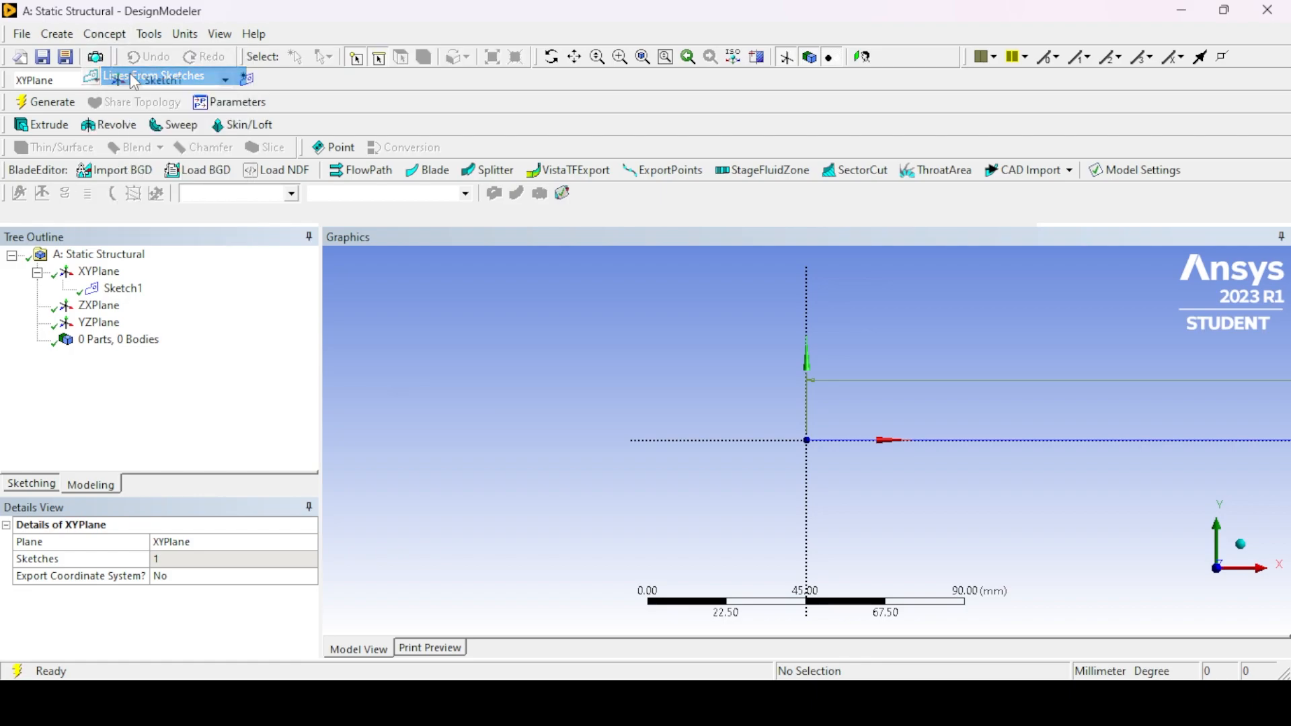
left_click(110, 295)
left_click(164, 559)
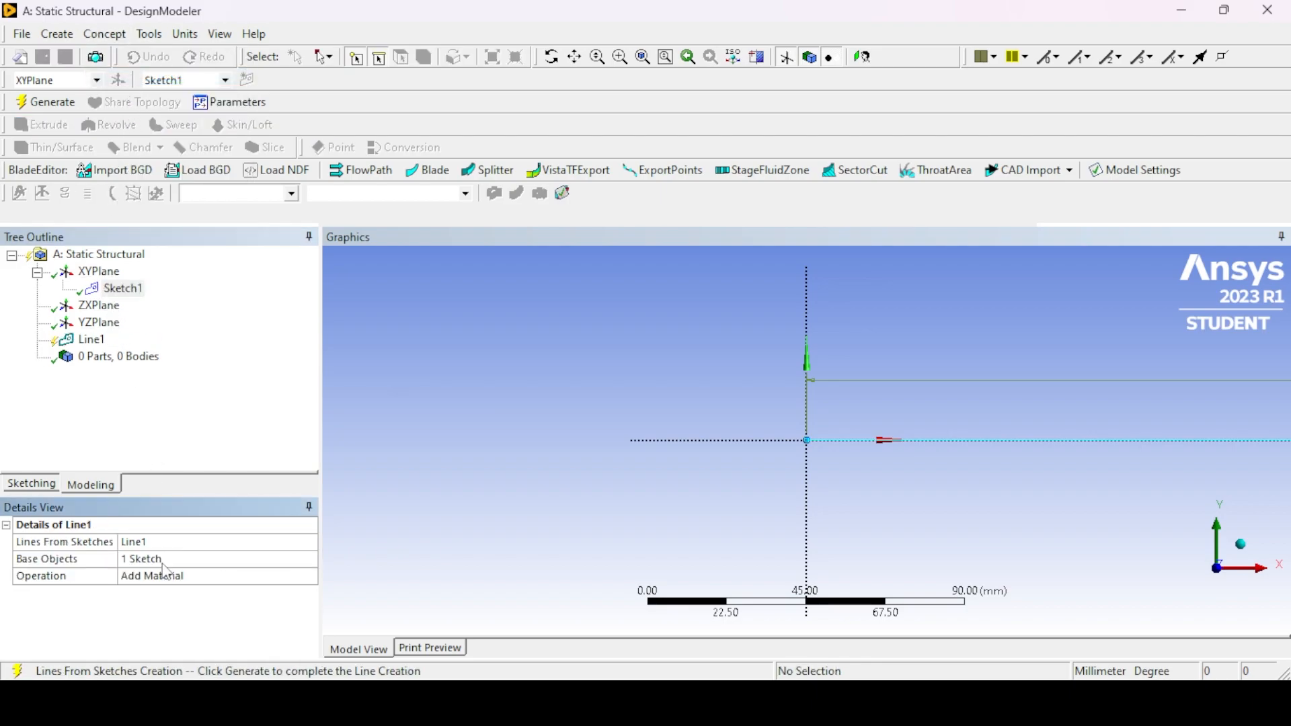
left_click(182, 573)
left_click(308, 576)
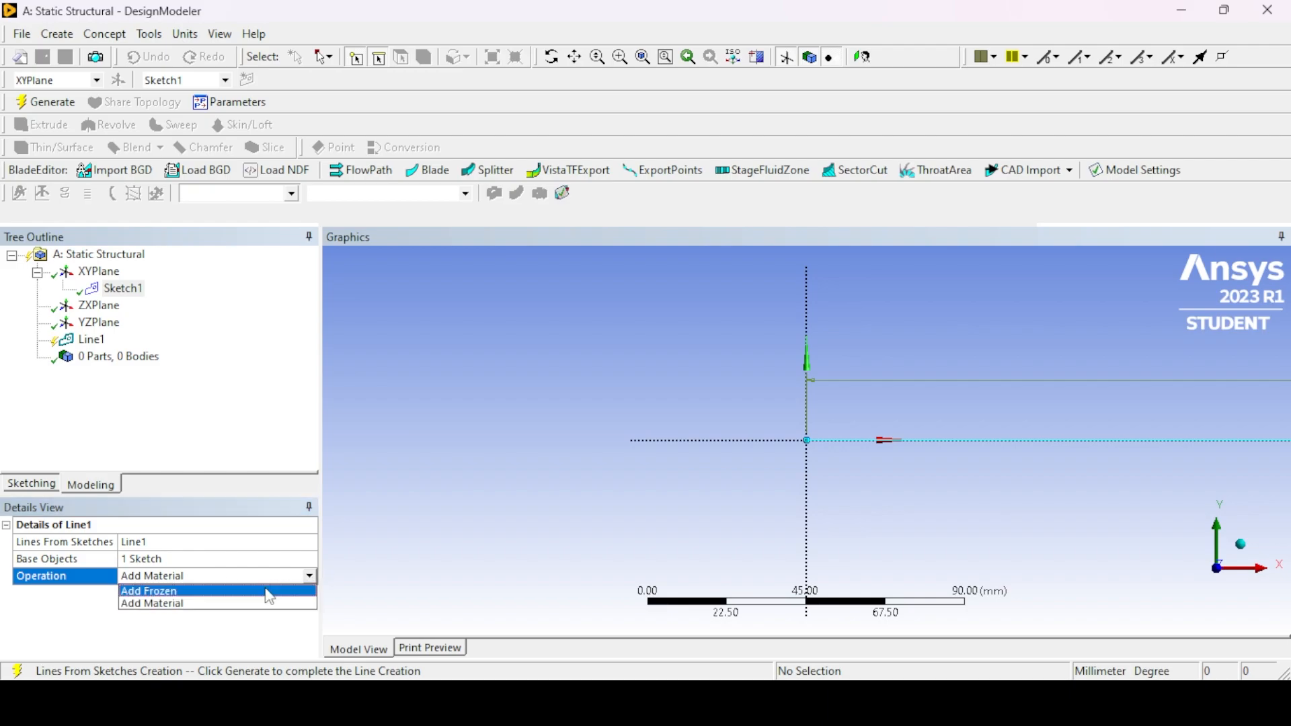
left_click(262, 593)
left_click(47, 102)
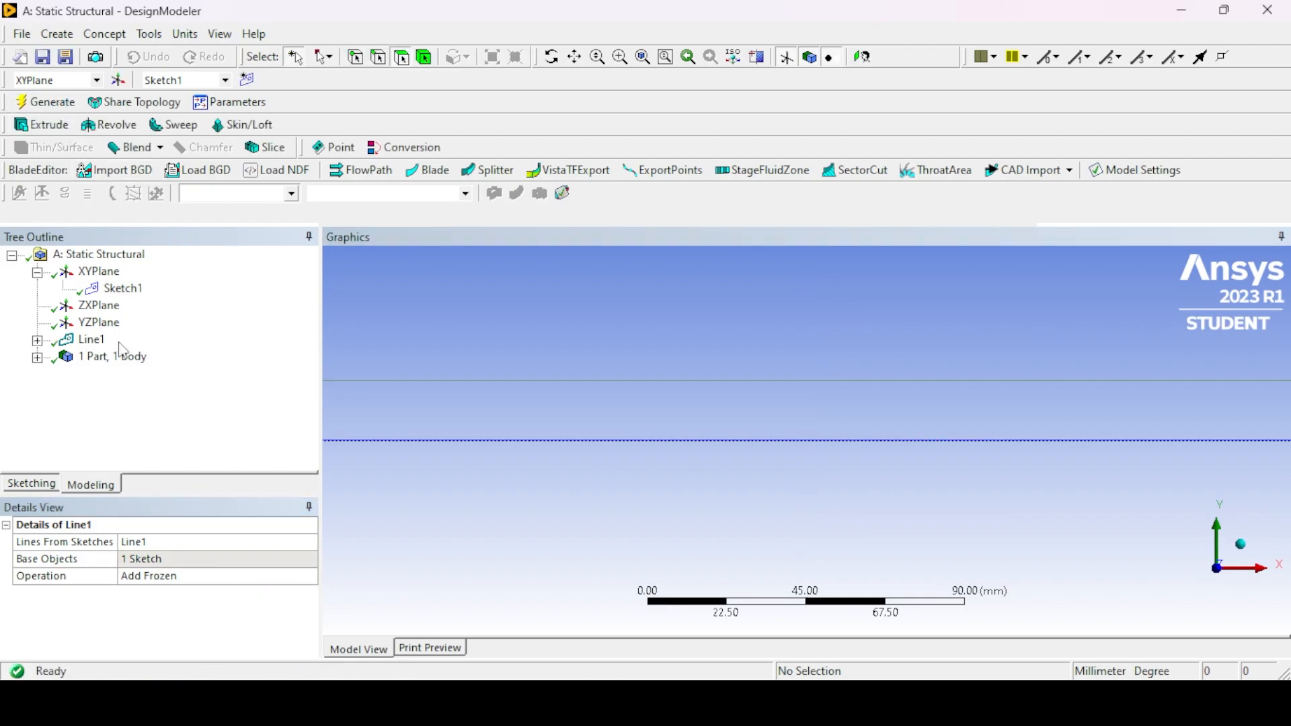
- Create a rectangular cross section with width B 100 mm and height H 100 mm
left_click(91, 339)
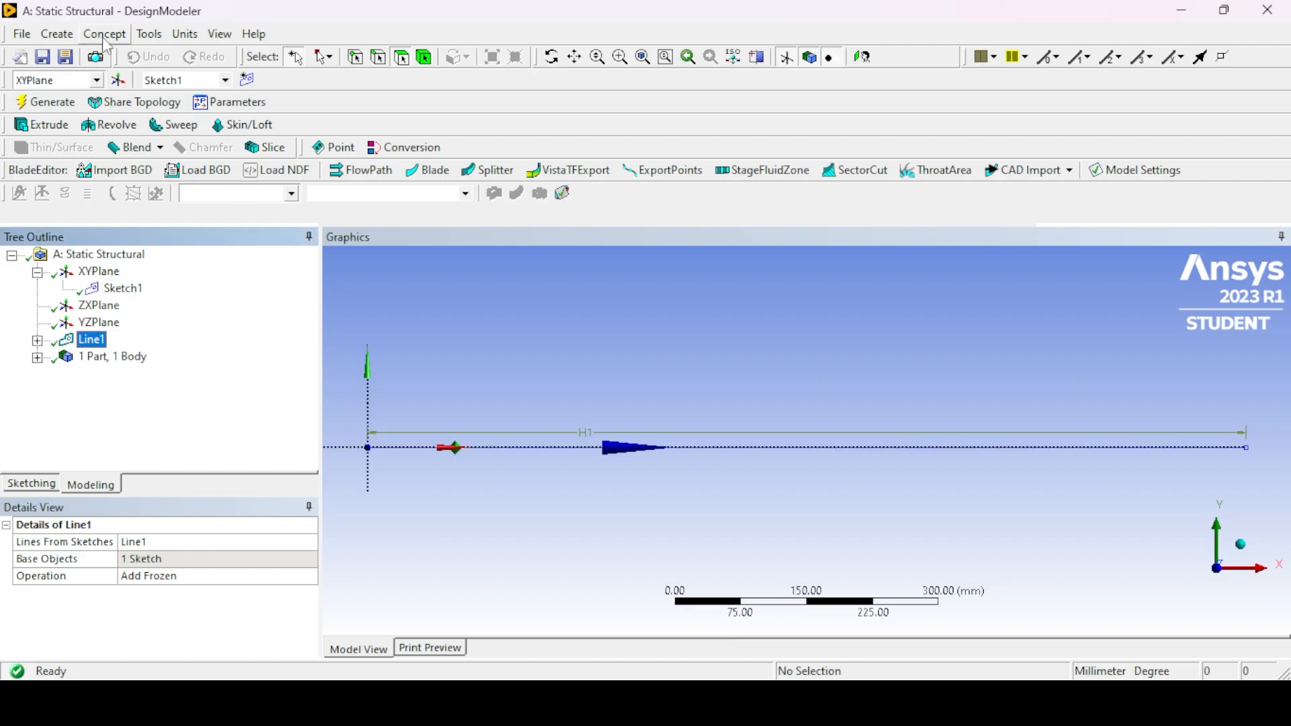
left_click(105, 35)
mouse_move(112, 229)
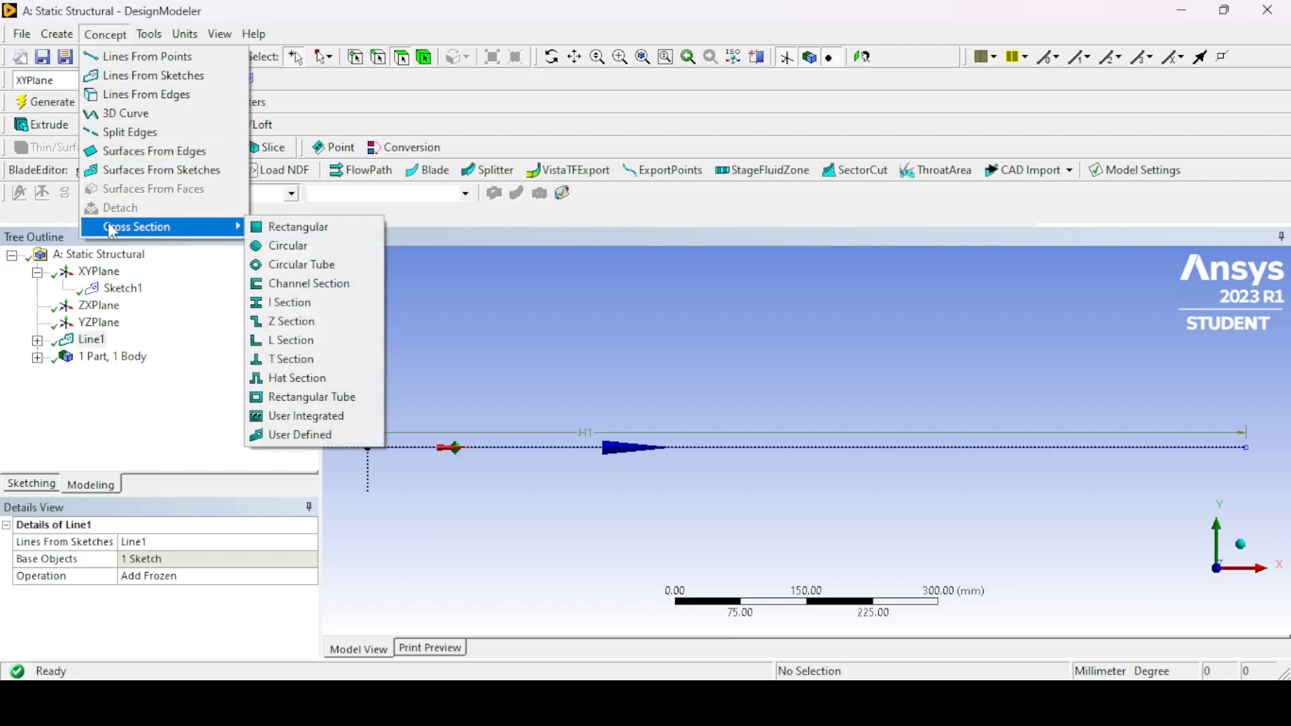
left_click(286, 227)
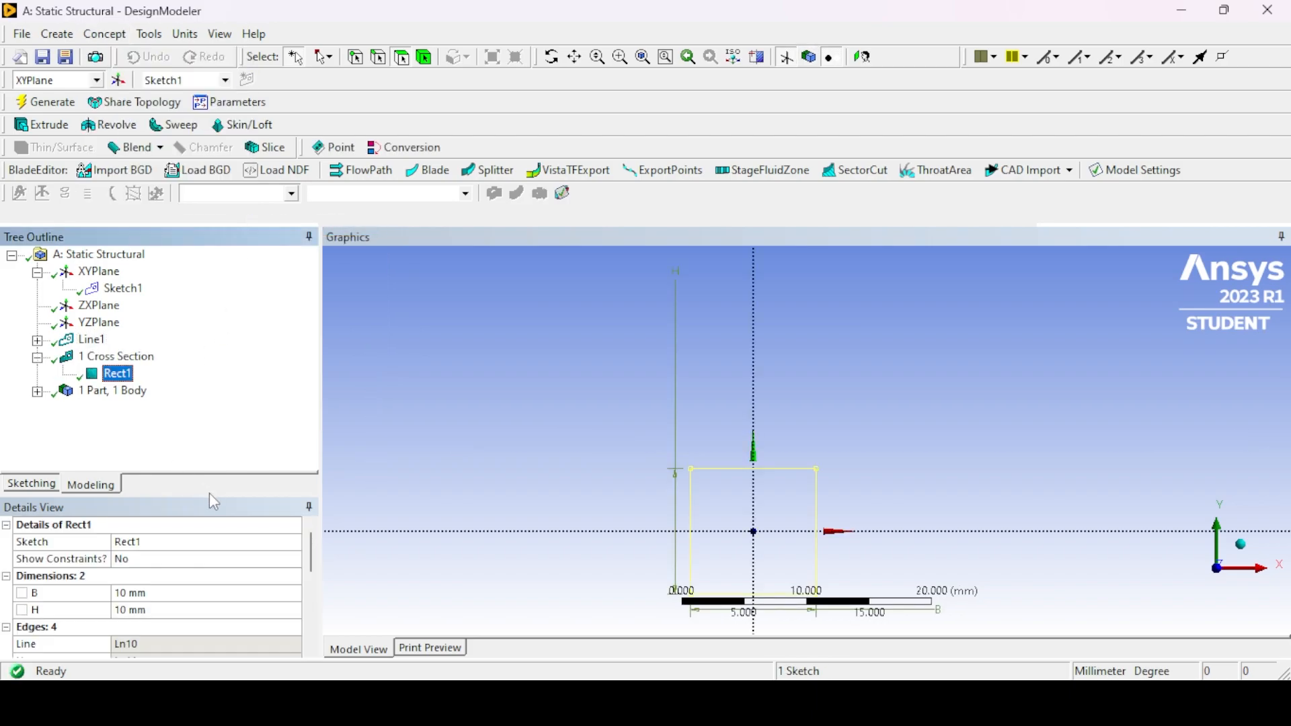
left_click(135, 593)
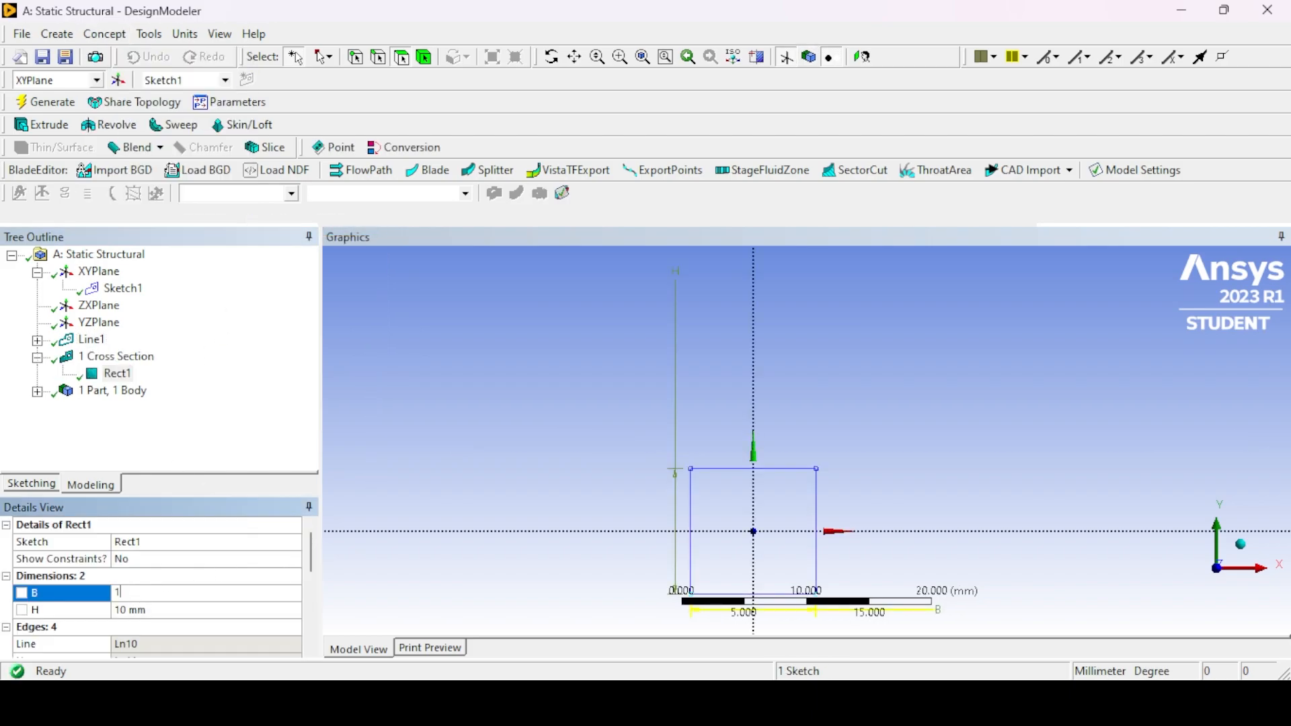
key("Return")
left_click(143, 610)
type("100")
key("Return")
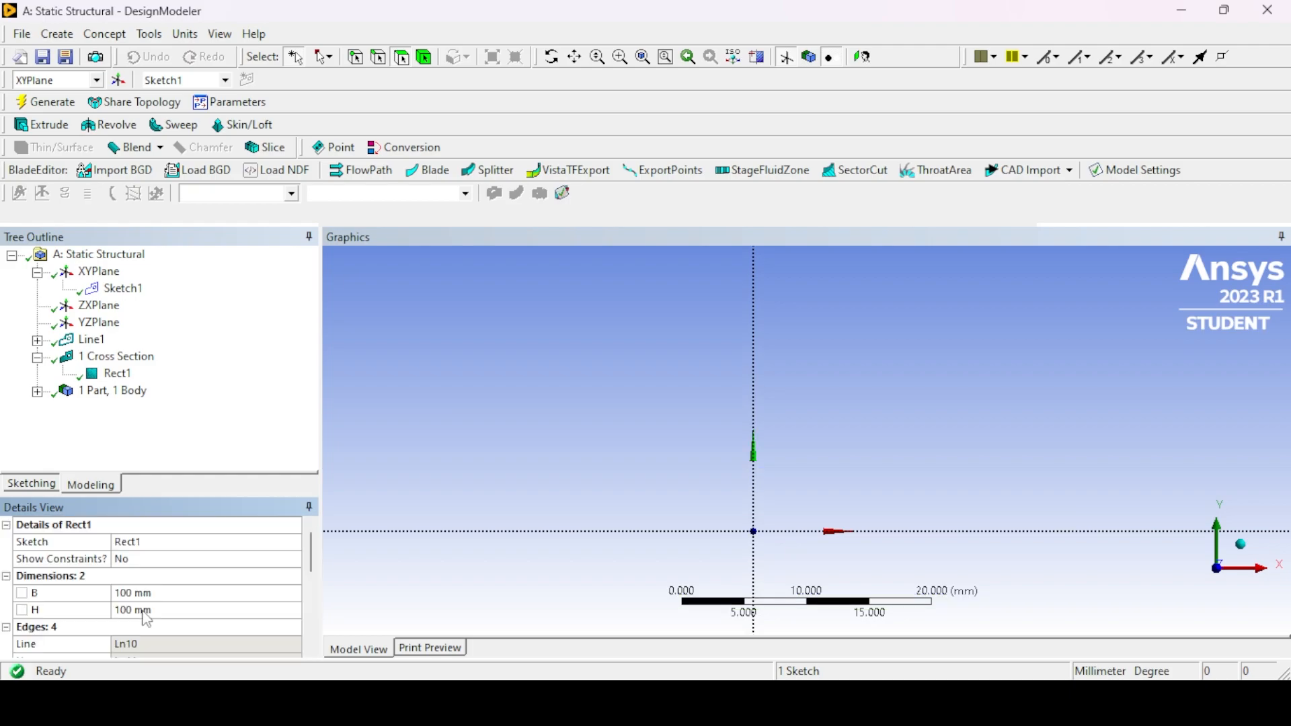
- Assign the Rect1 cross section to the line body and regenerate the geometry
left_click(37, 392)
left_click(129, 408)
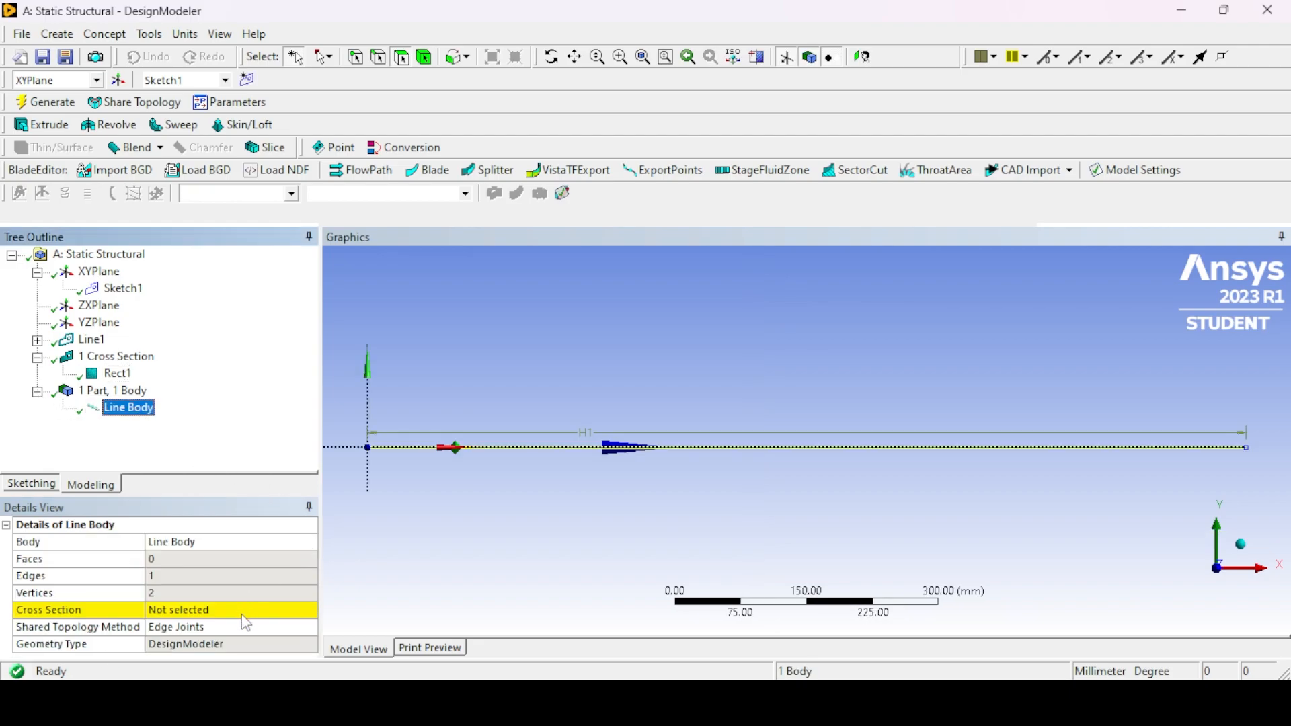
left_click(244, 611)
left_click(309, 610)
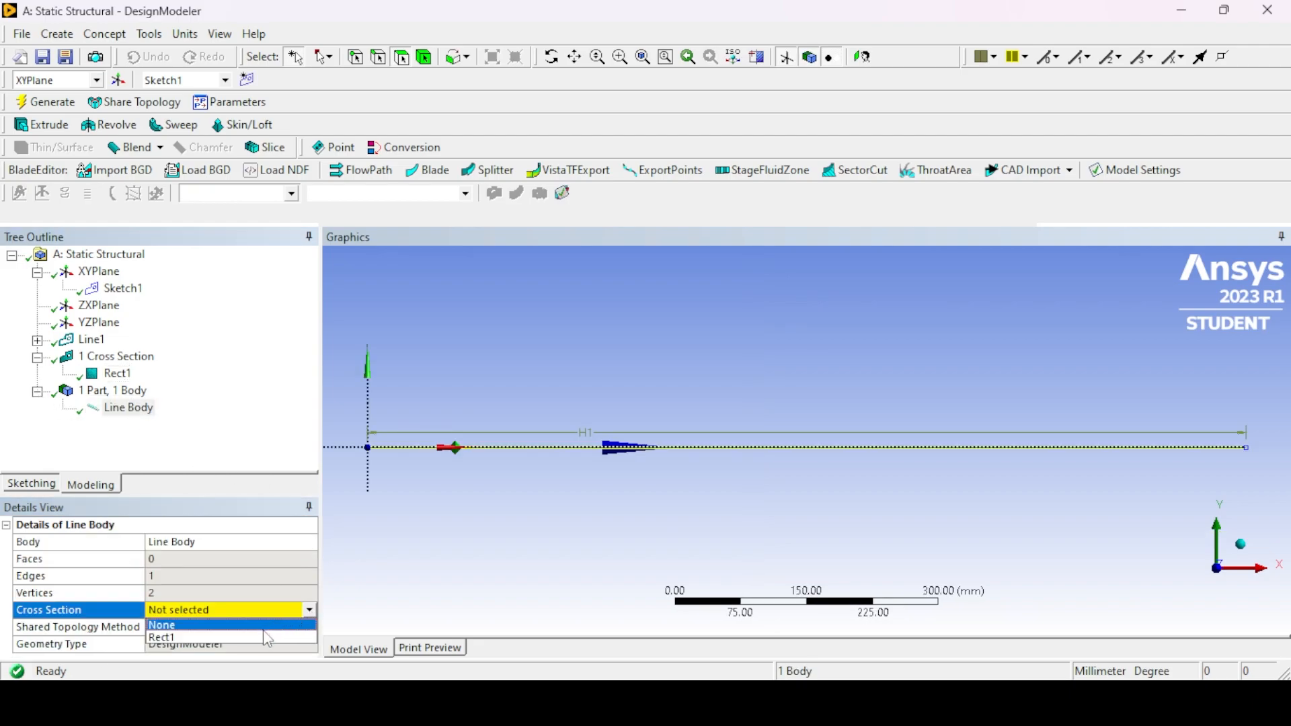
left_click(269, 637)
scroll(313, 607, "down", 1)
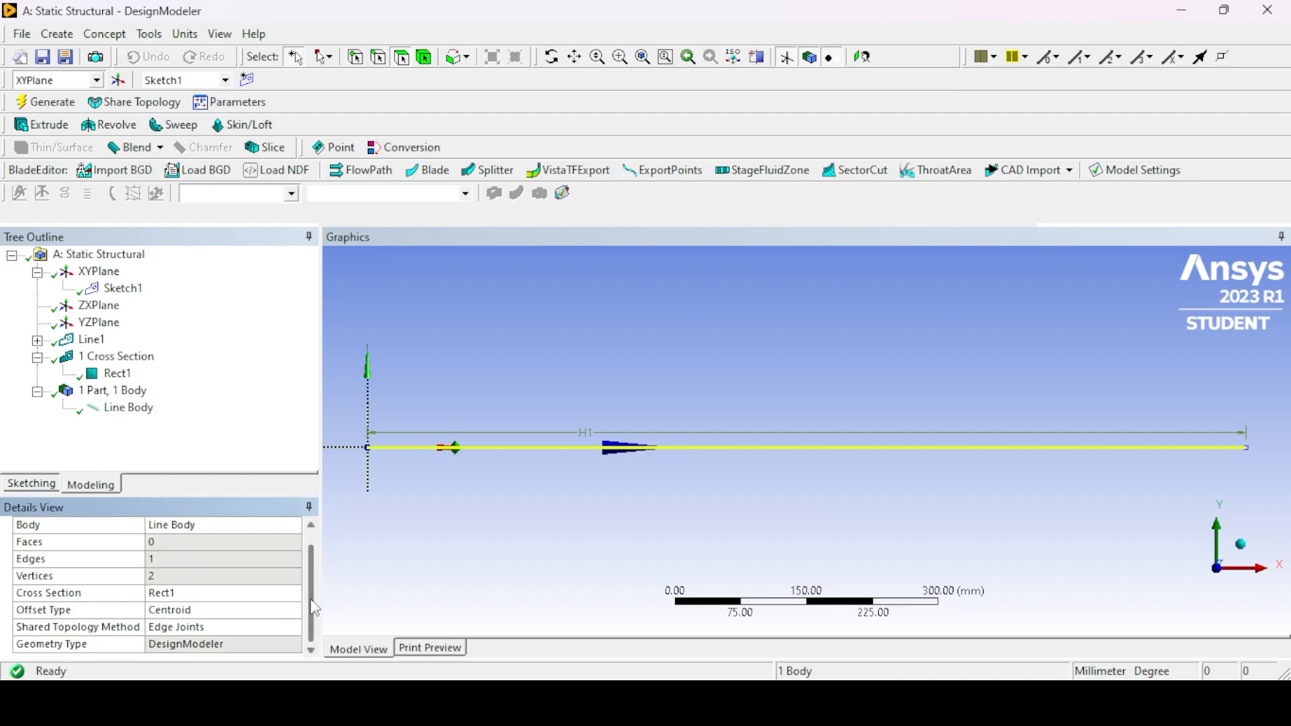
left_click(67, 104)
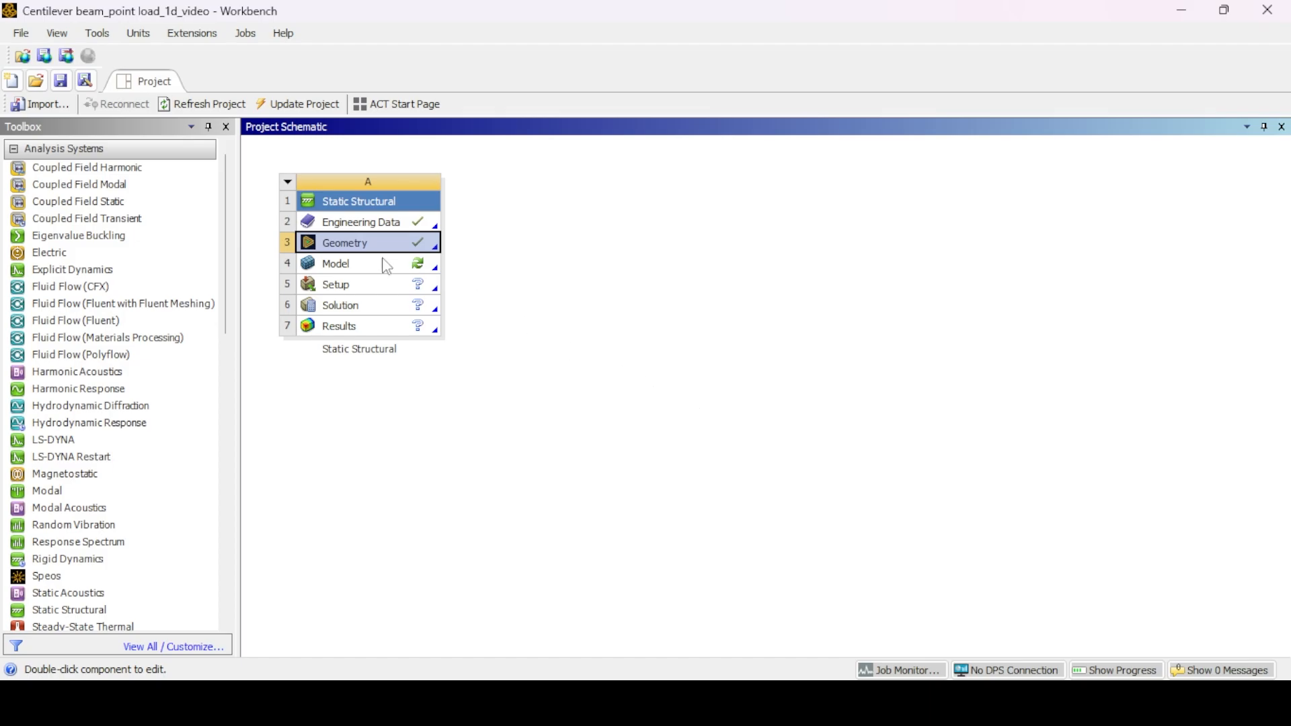
- Open the Static Structural model in Mechanical and check the line body's cross section and material assignment
right_click(364, 269)
left_click(403, 282)
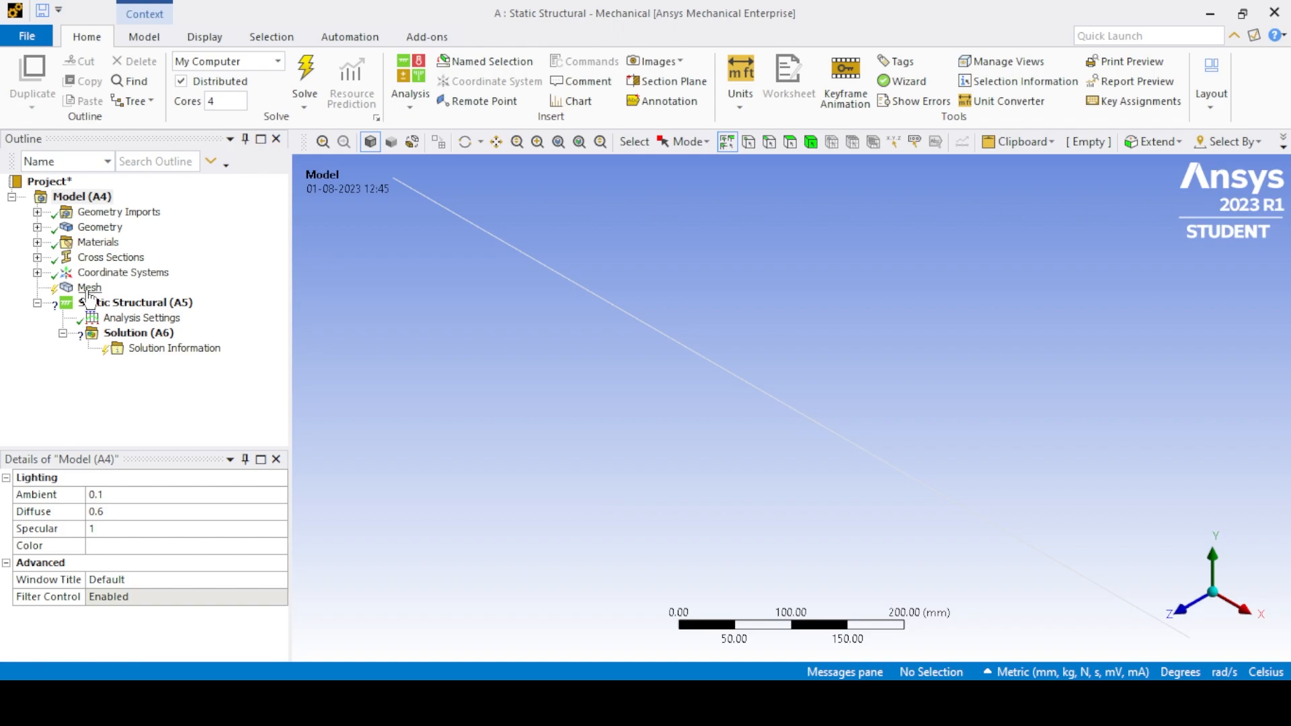
left_click(90, 289)
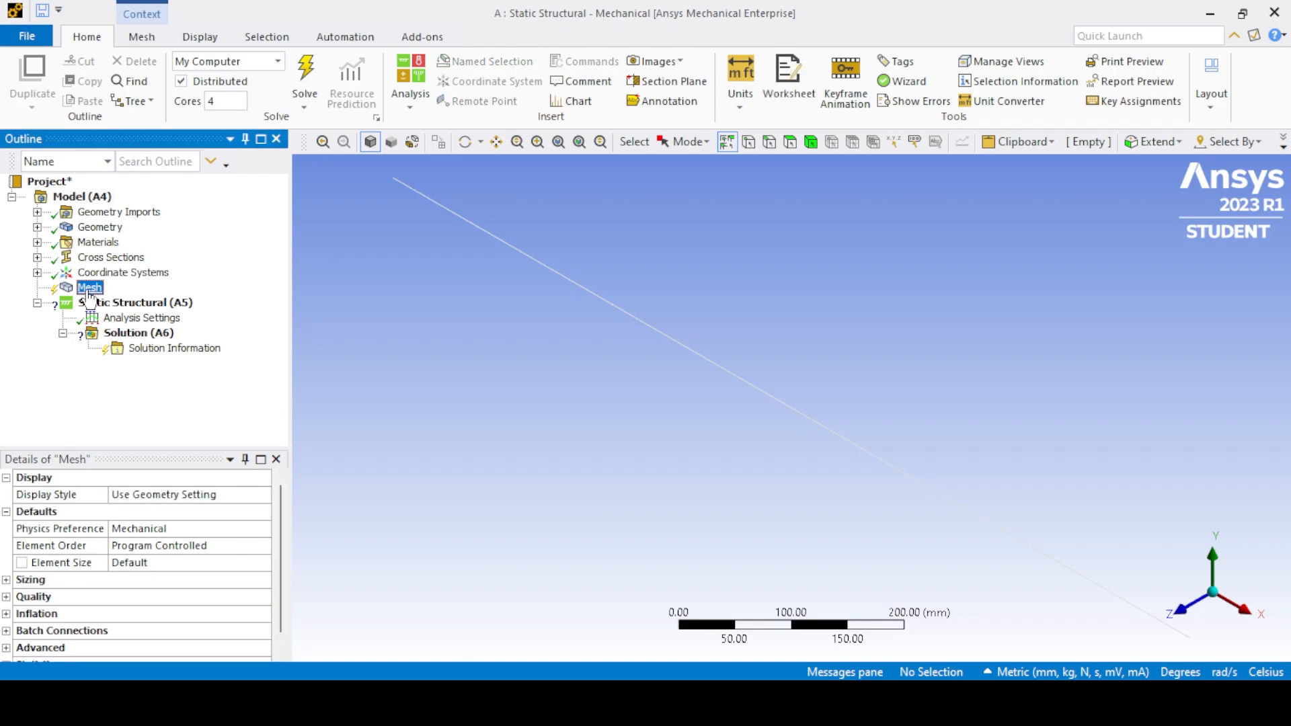
left_click(37, 227)
left_click(125, 242)
left_click_drag(280, 506, 281, 550)
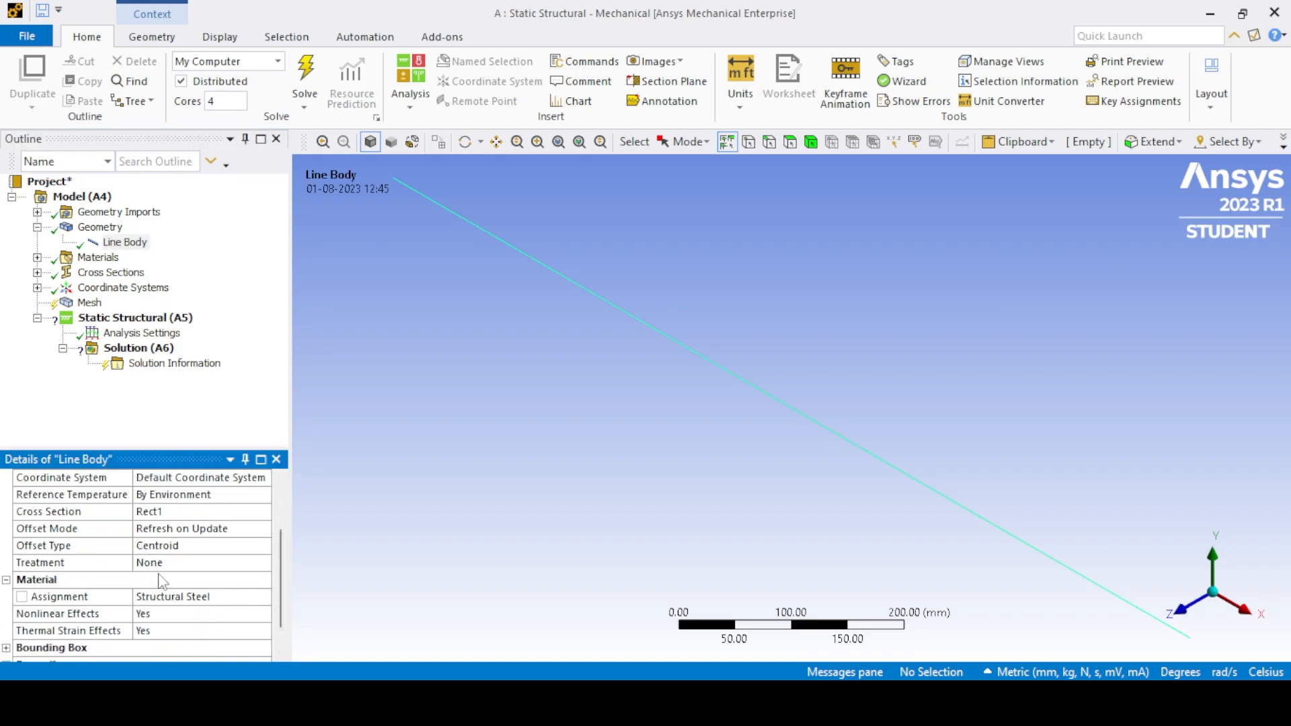
left_click(38, 227)
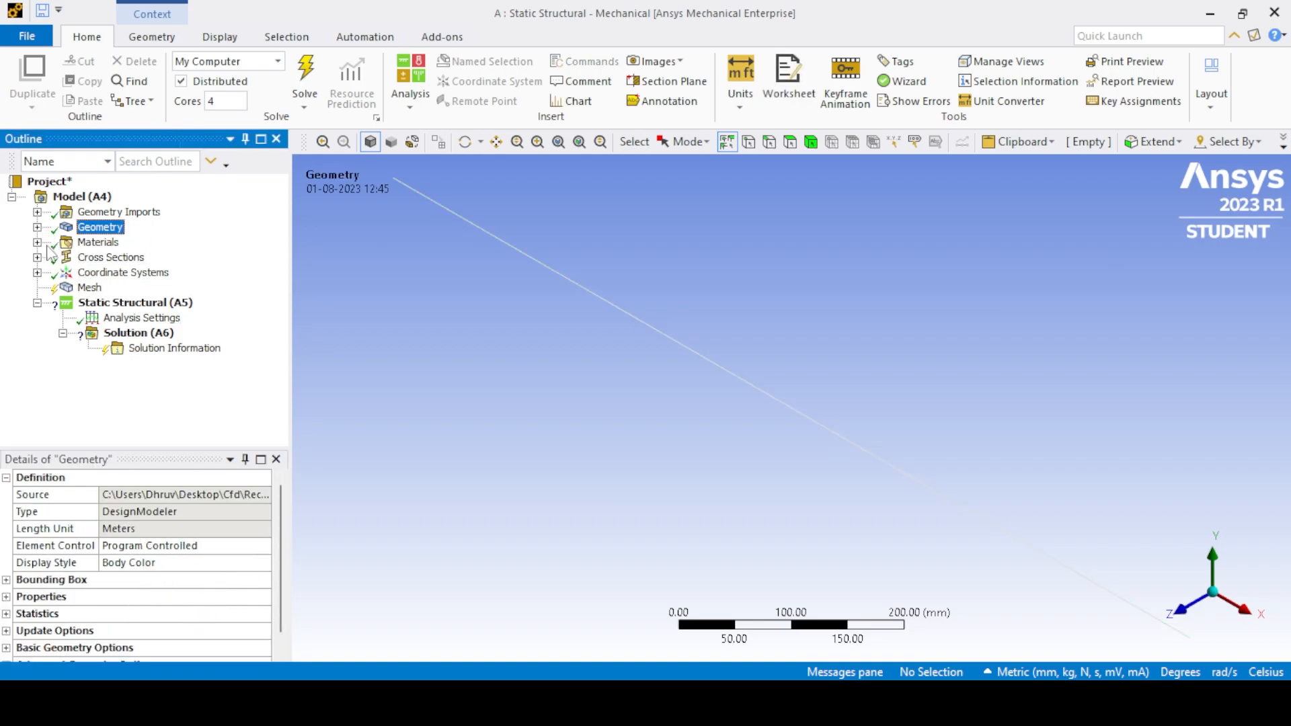
- Generate the beam's mesh with the default mesh settings and inspect its elements
right_click(89, 291)
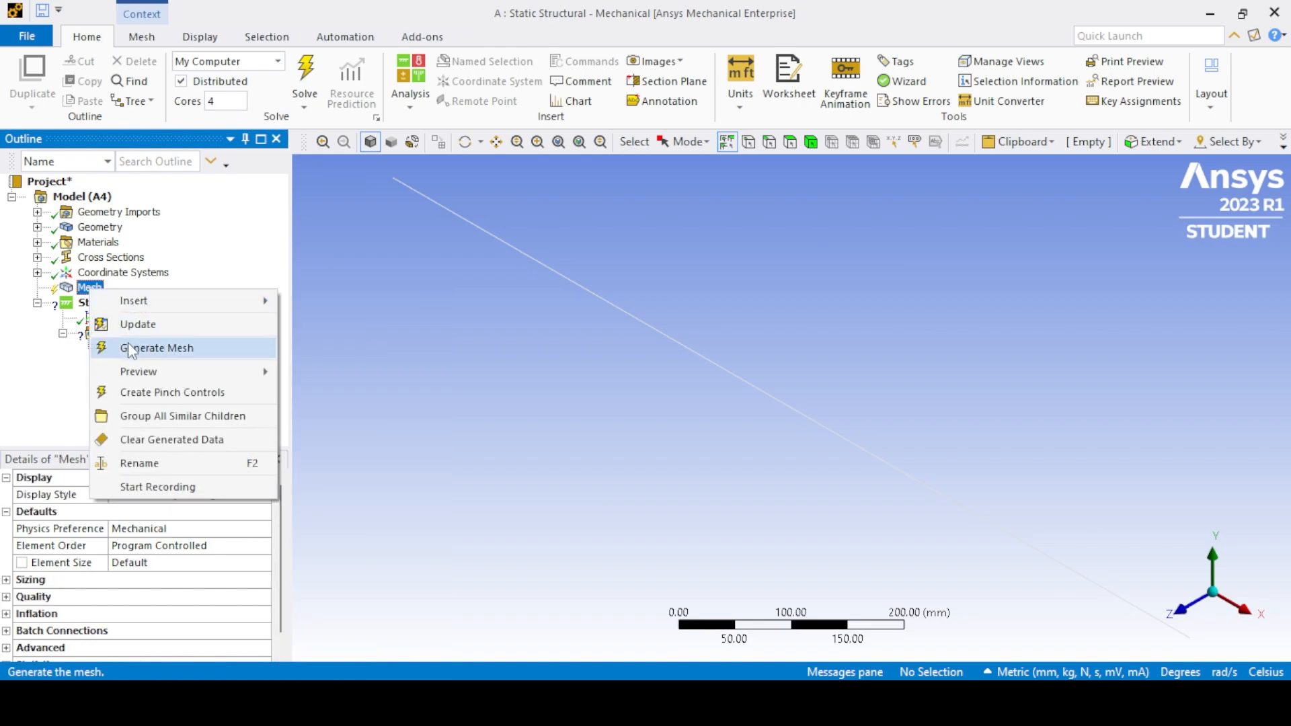
left_click(132, 350)
left_click_drag(294, 345, 307, 334)
scroll(573, 330, "down", 1)
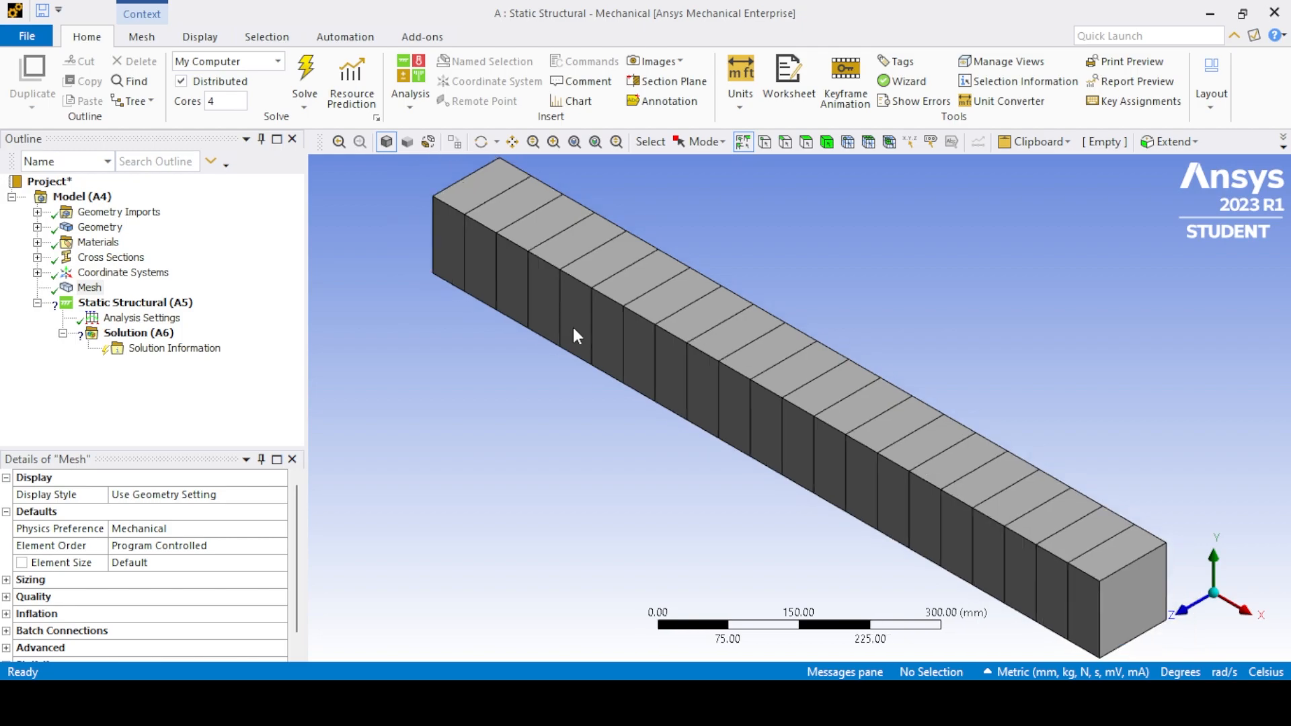
left_click(573, 144)
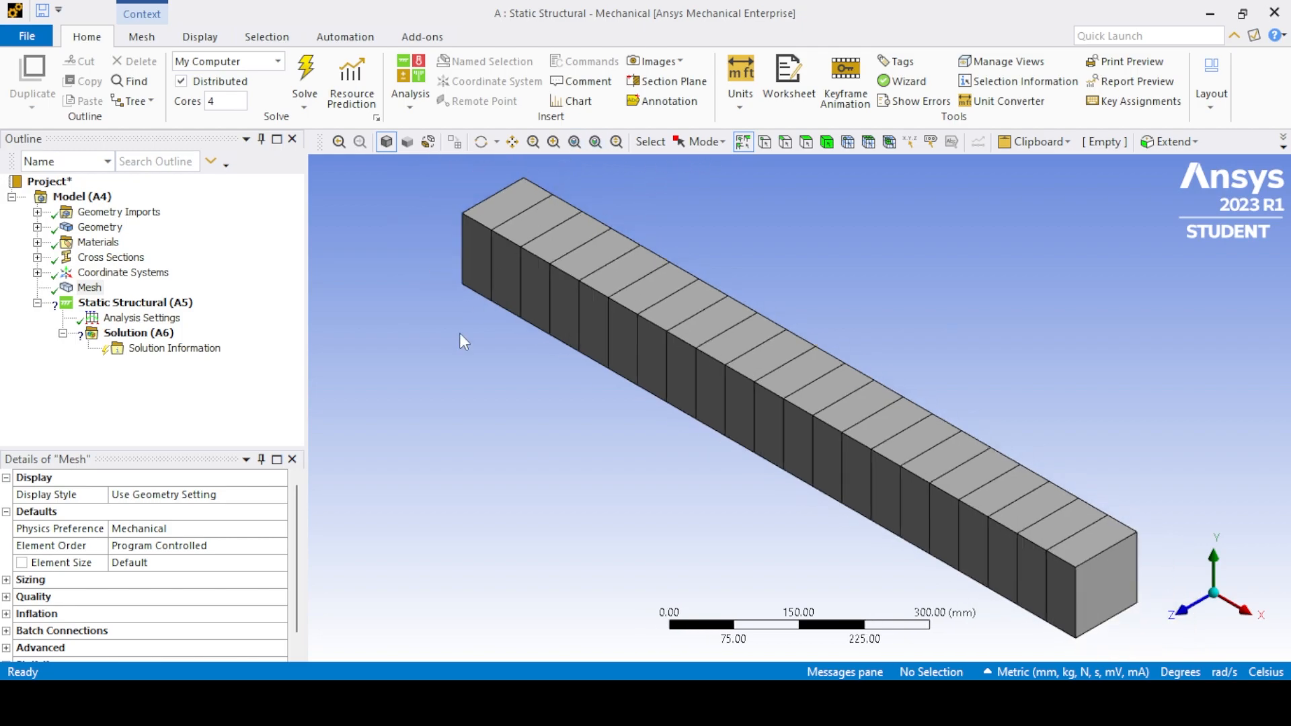
- Add a fixed support to the static structural analysis on the end vertex of the beam at the origin
left_click(100, 303)
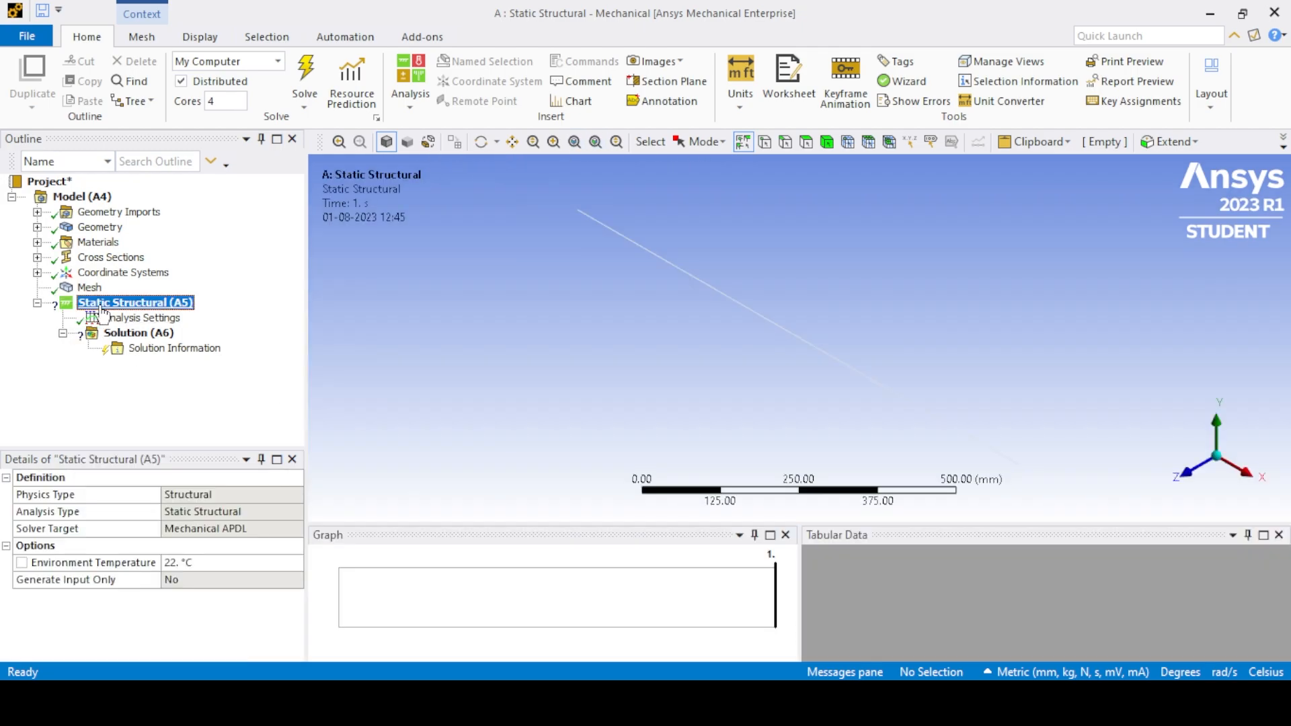
right_click(101, 304)
mouse_move(174, 317)
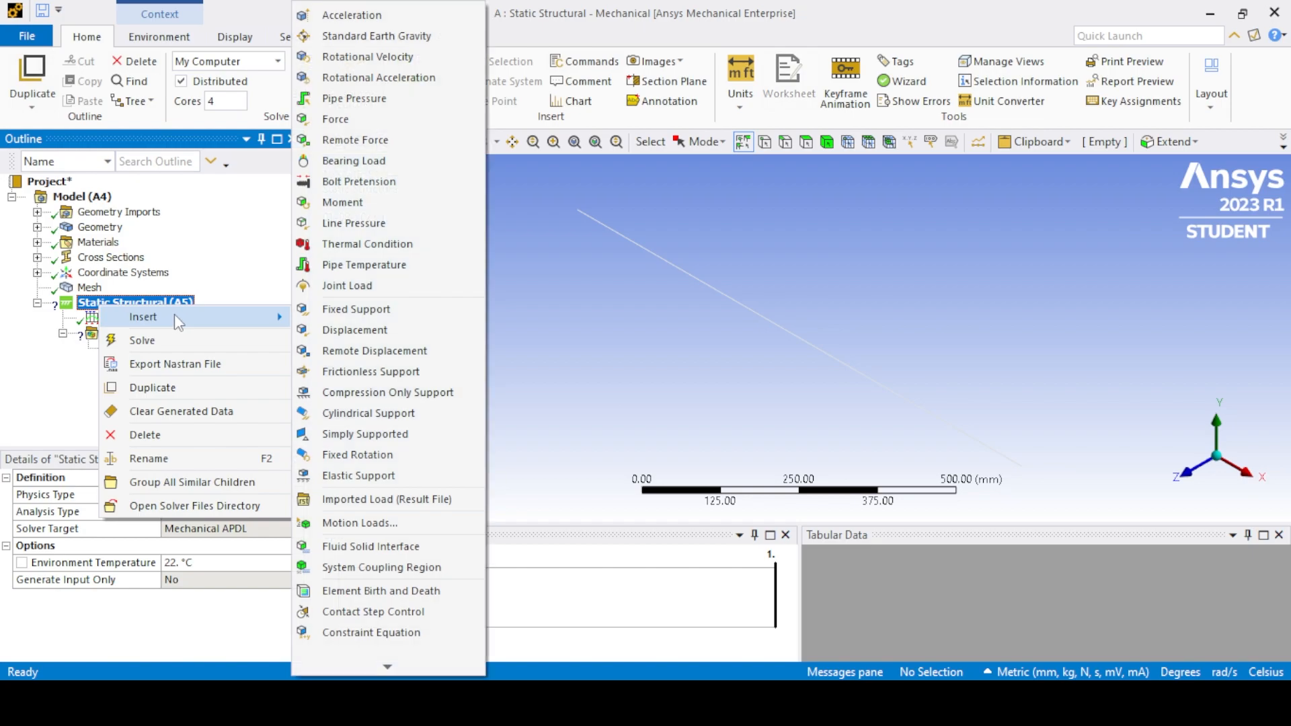
left_click(332, 309)
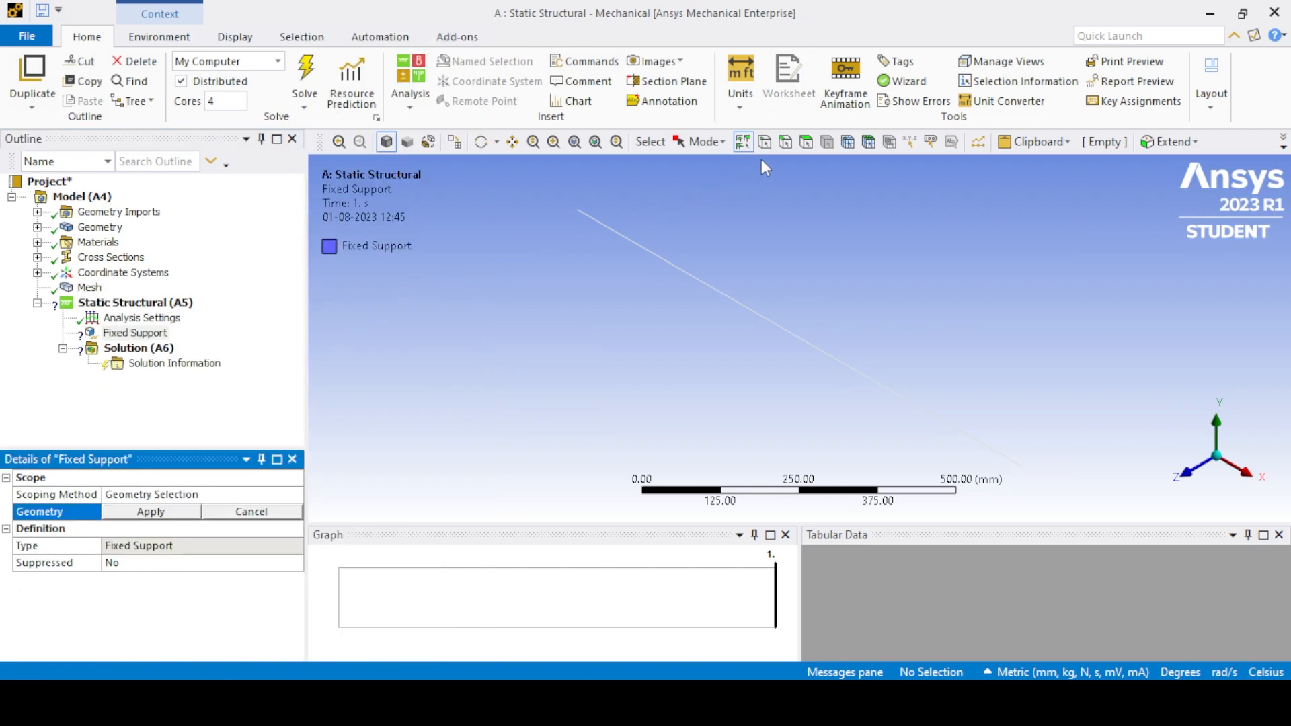
left_click(586, 208)
left_click(152, 512)
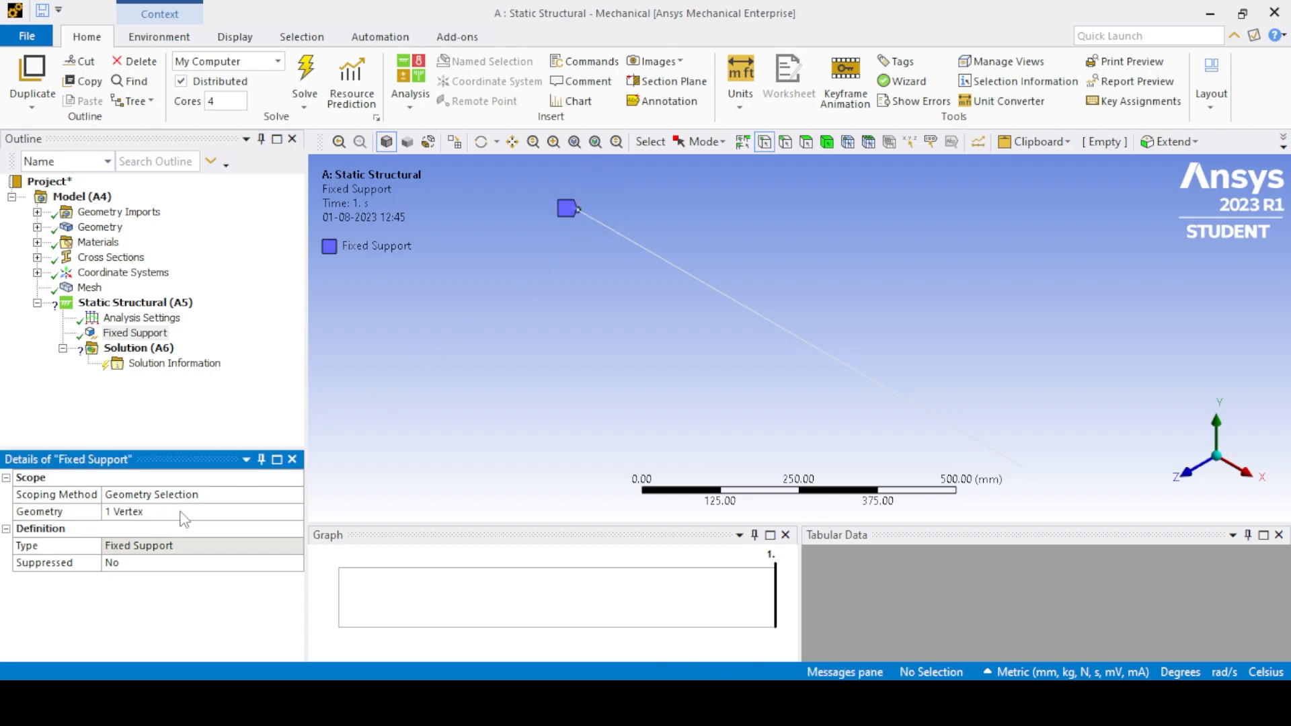
- Add a force to the analysis on the free end vertex of the beam, opposite the fixed support
right_click(132, 303)
mouse_move(181, 319)
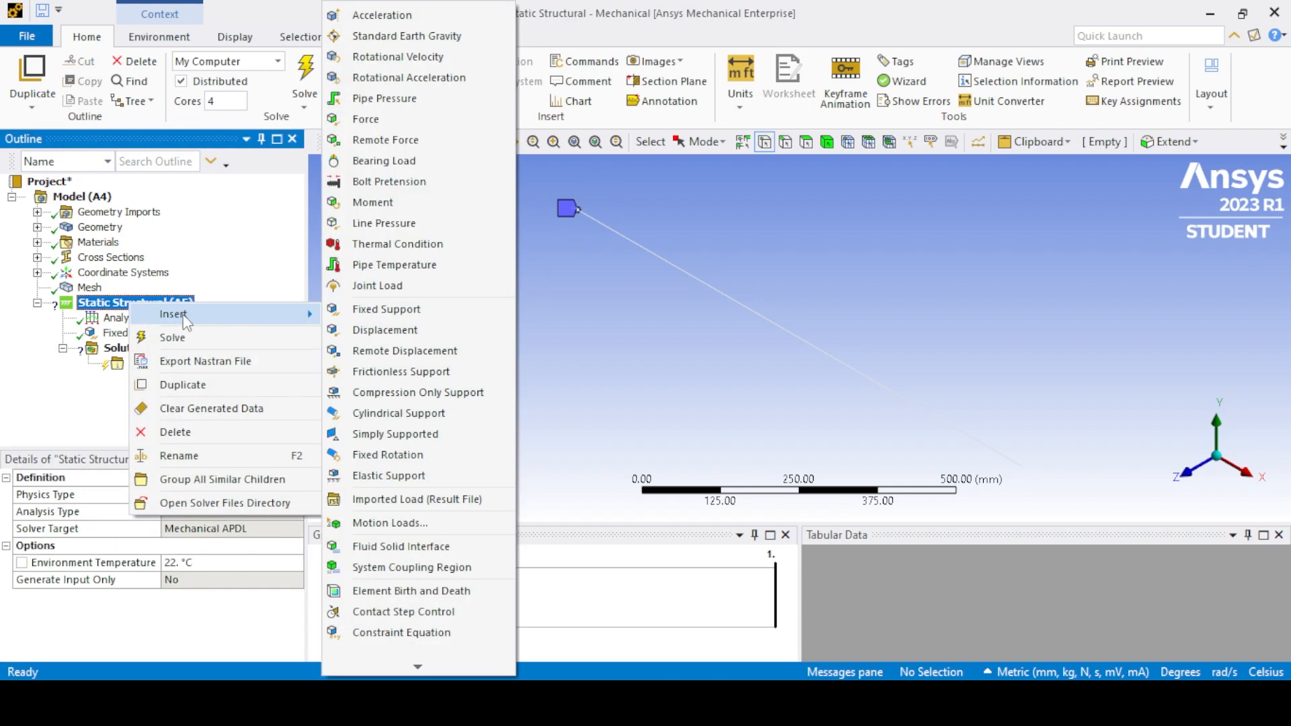
left_click(374, 120)
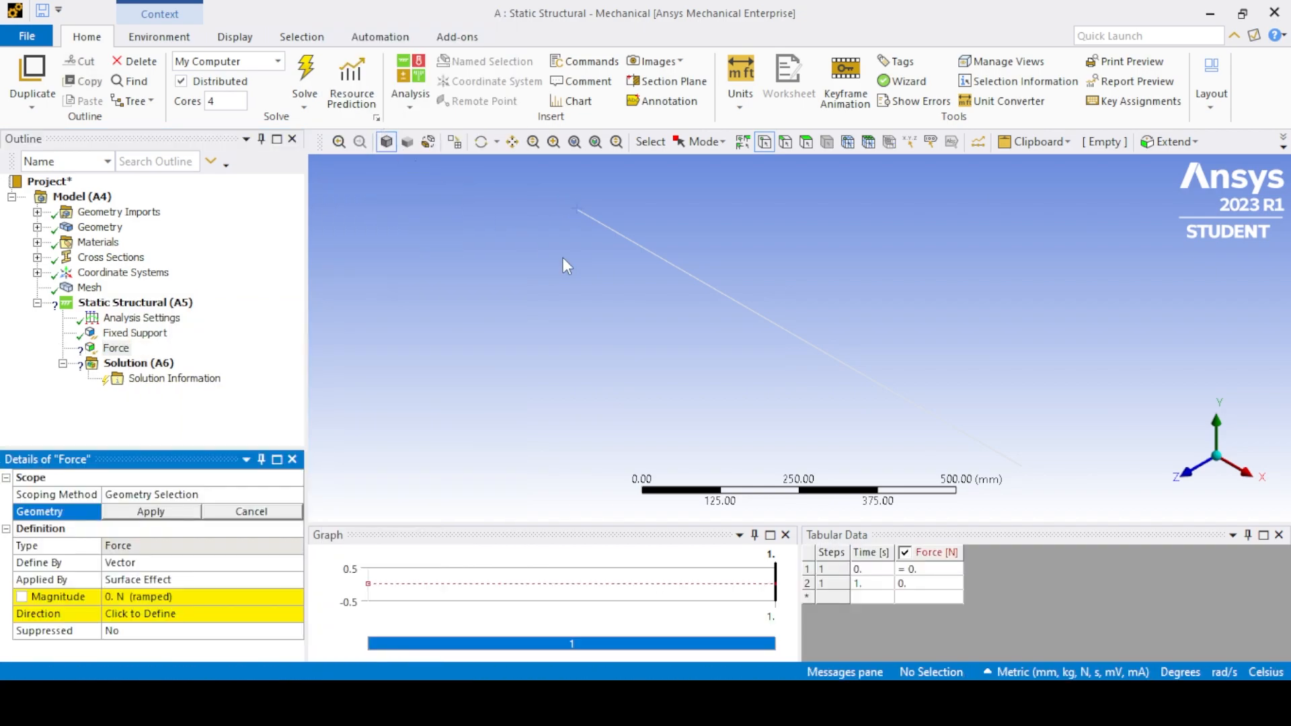
left_click(1022, 466)
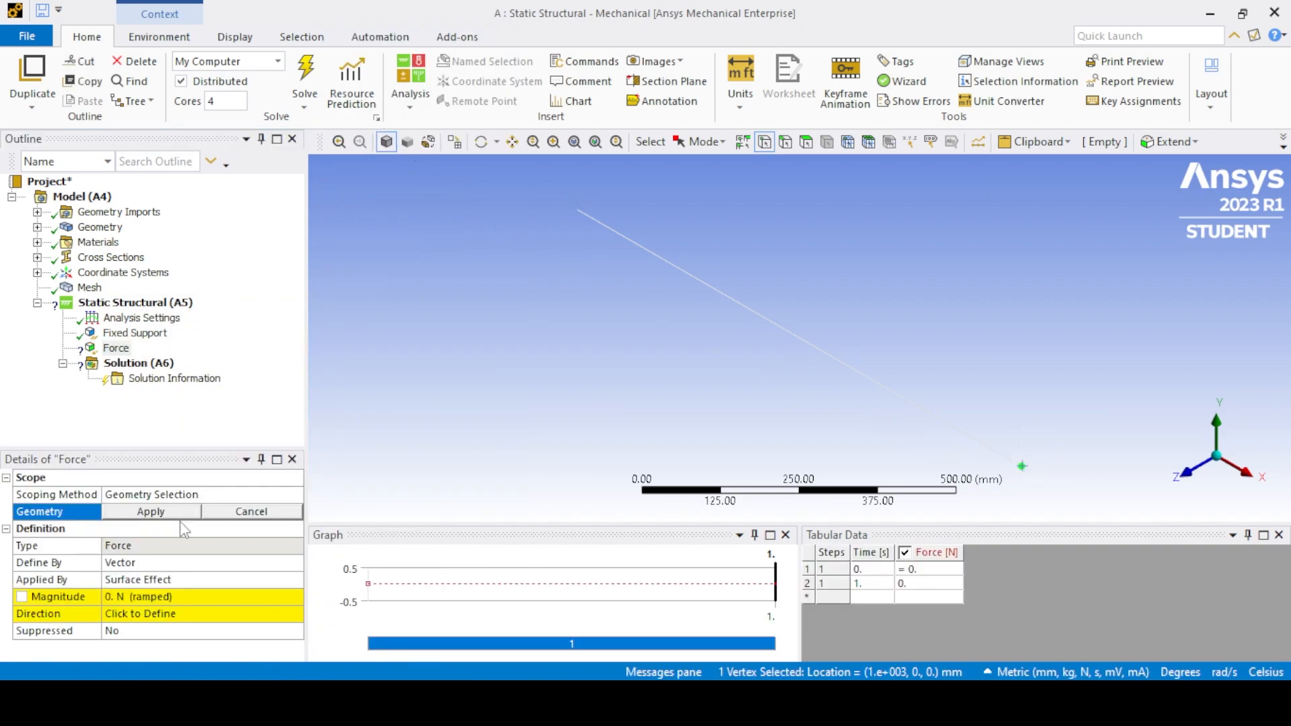
left_click(154, 514)
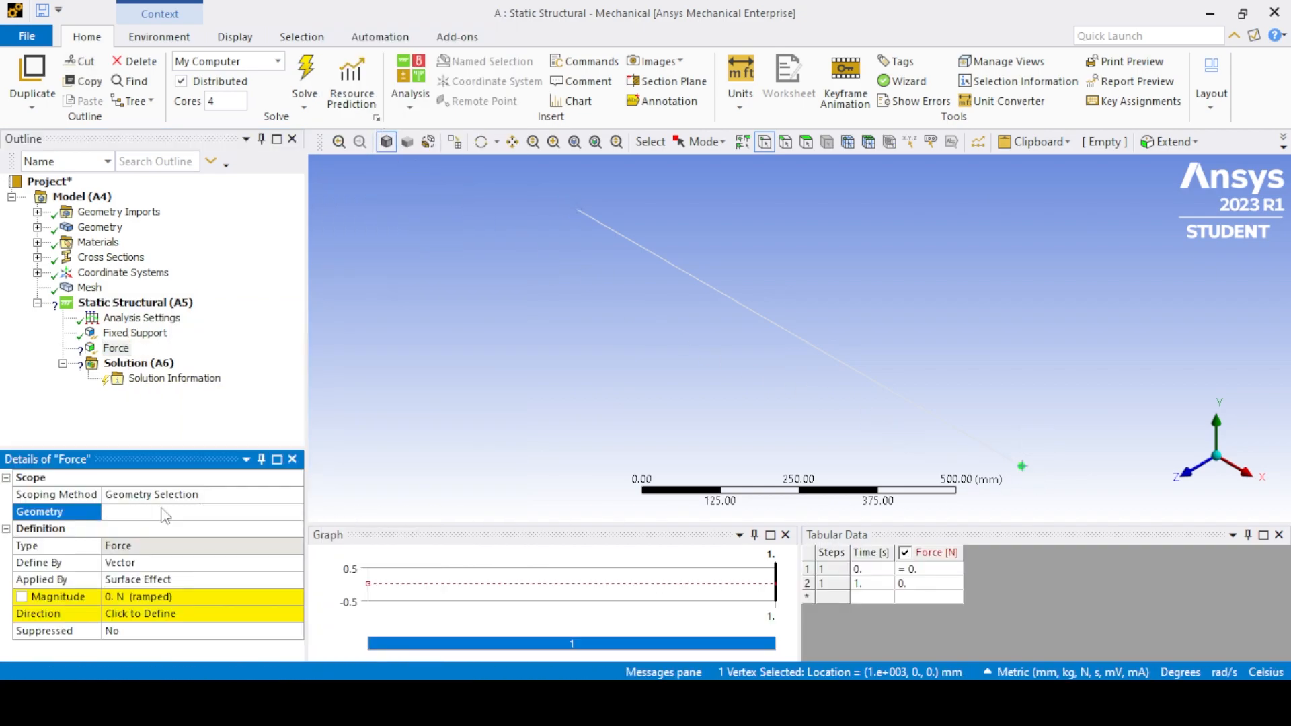
- Define the force by components and set its Y component to -5000 N
left_click(195, 563)
left_click(296, 563)
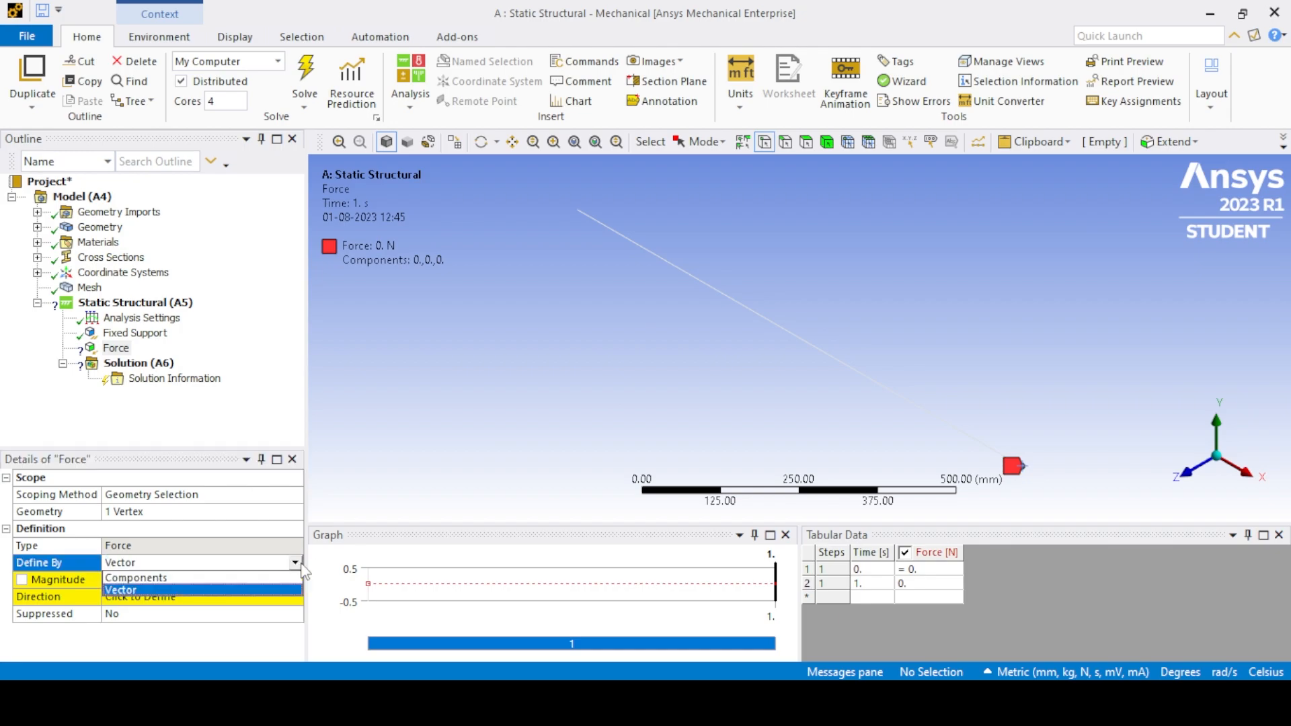
left_click(242, 580)
left_click(152, 613)
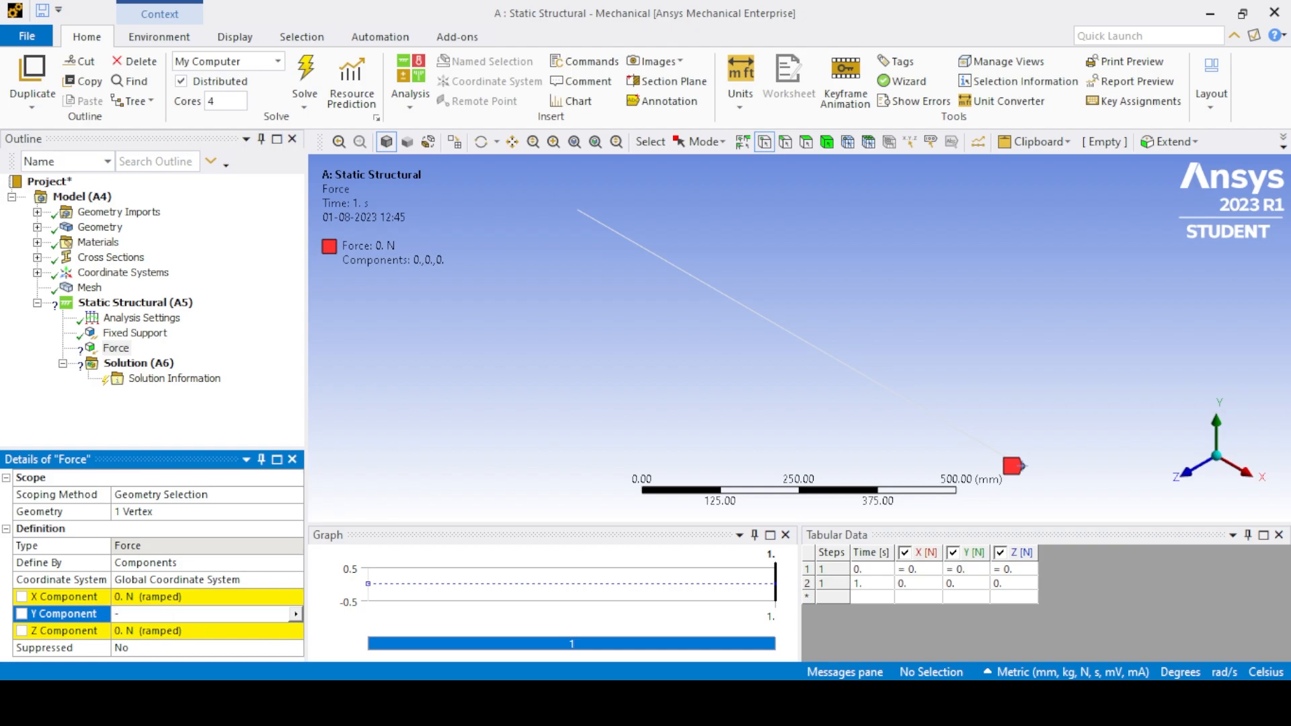
key("Return")
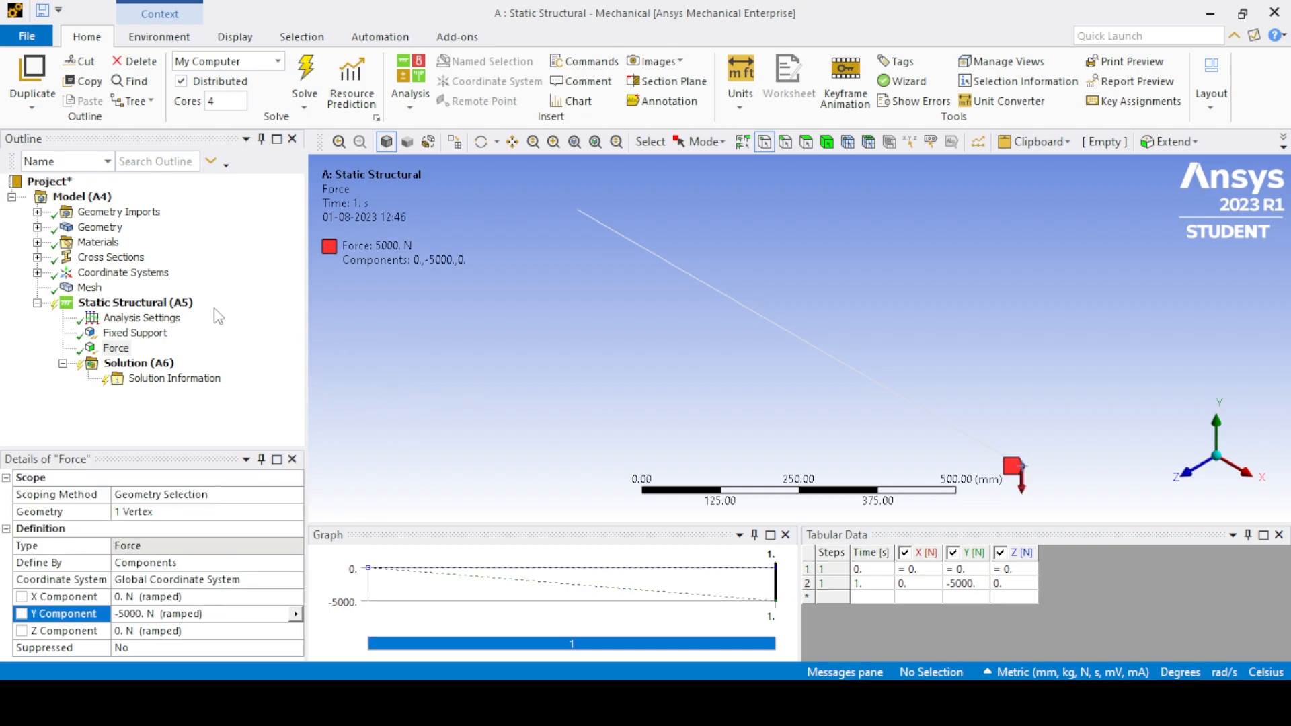
- Solve the static structural analysis and add a total deformation result to the solution
right_click(117, 306)
left_click(153, 343)
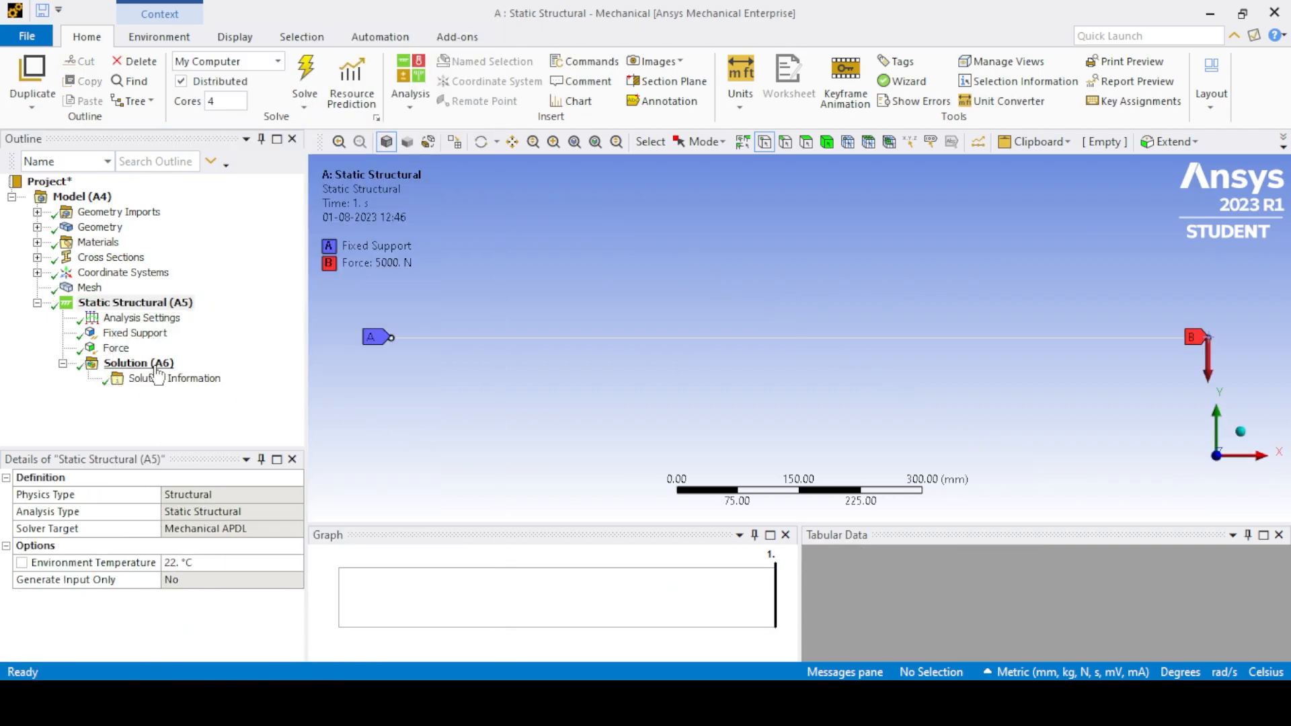
right_click(156, 365)
mouse_move(215, 377)
mouse_move(444, 381)
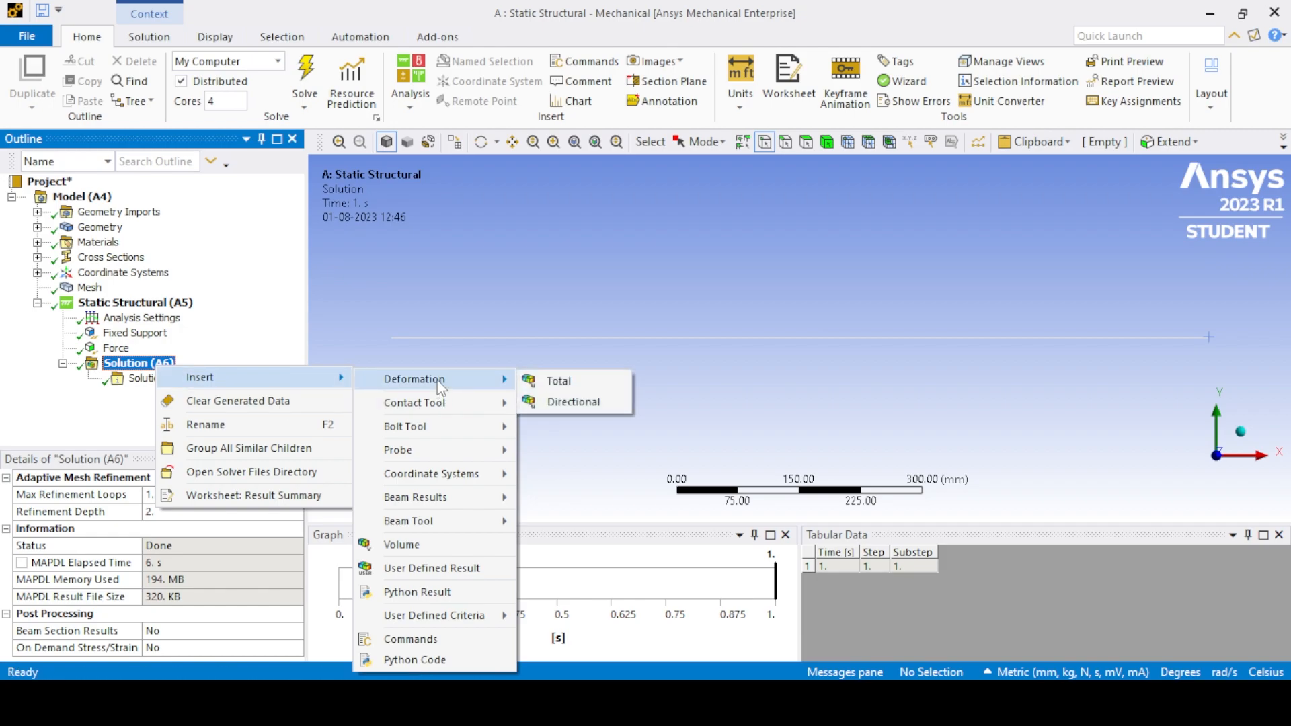
left_click(556, 385)
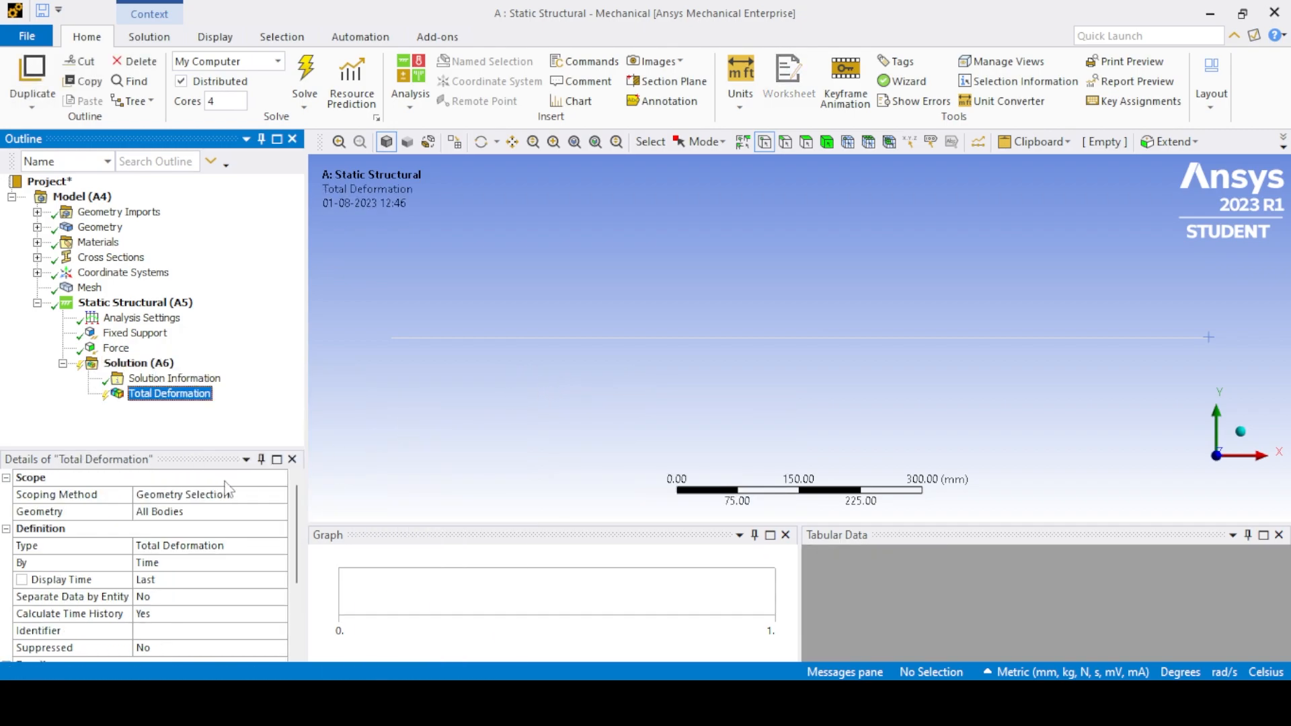
- Rename the total deformation result as y_max and evaluate it
left_click(154, 399)
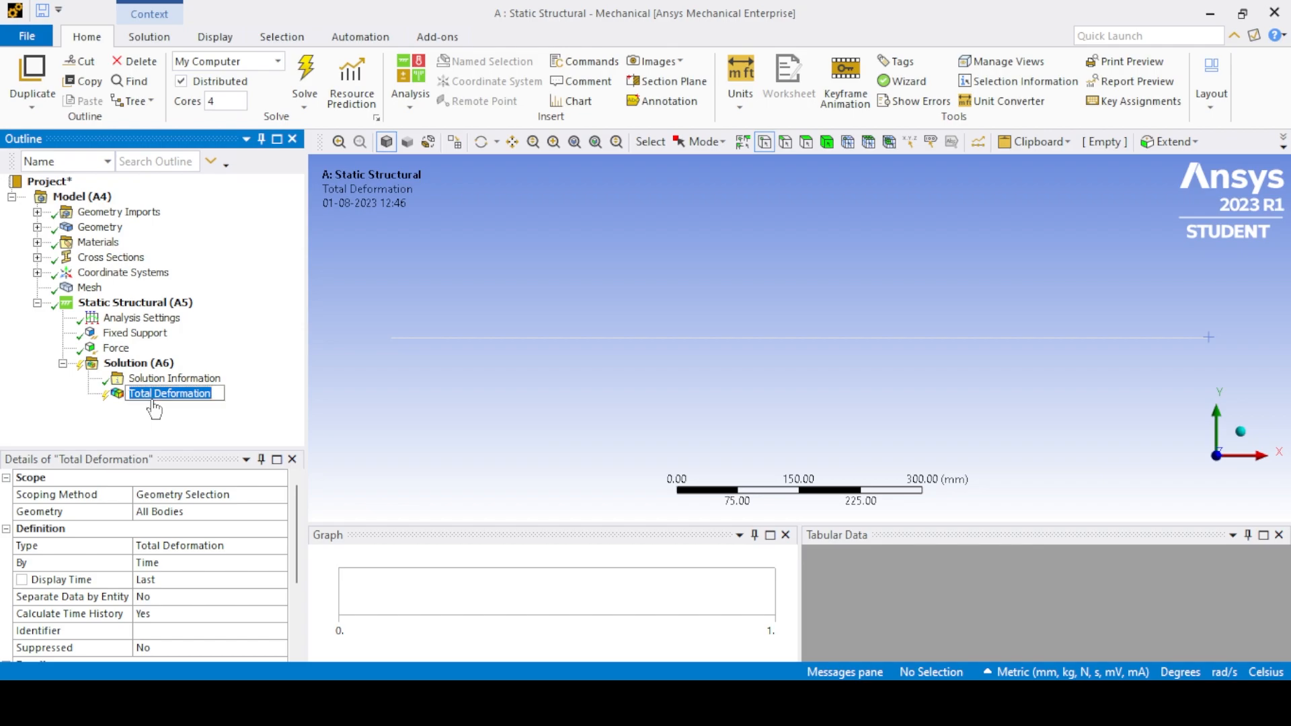
type("y_max")
key("Return")
key("F2")
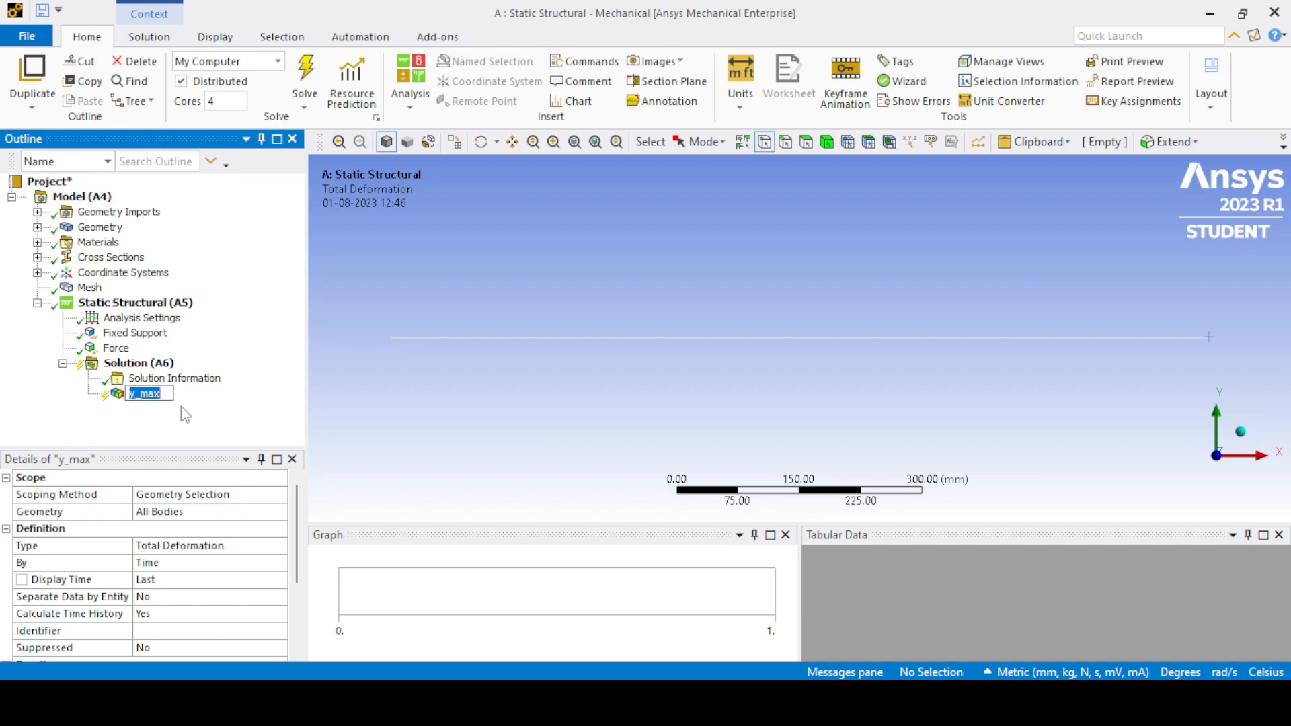
key("Return")
key("F5")
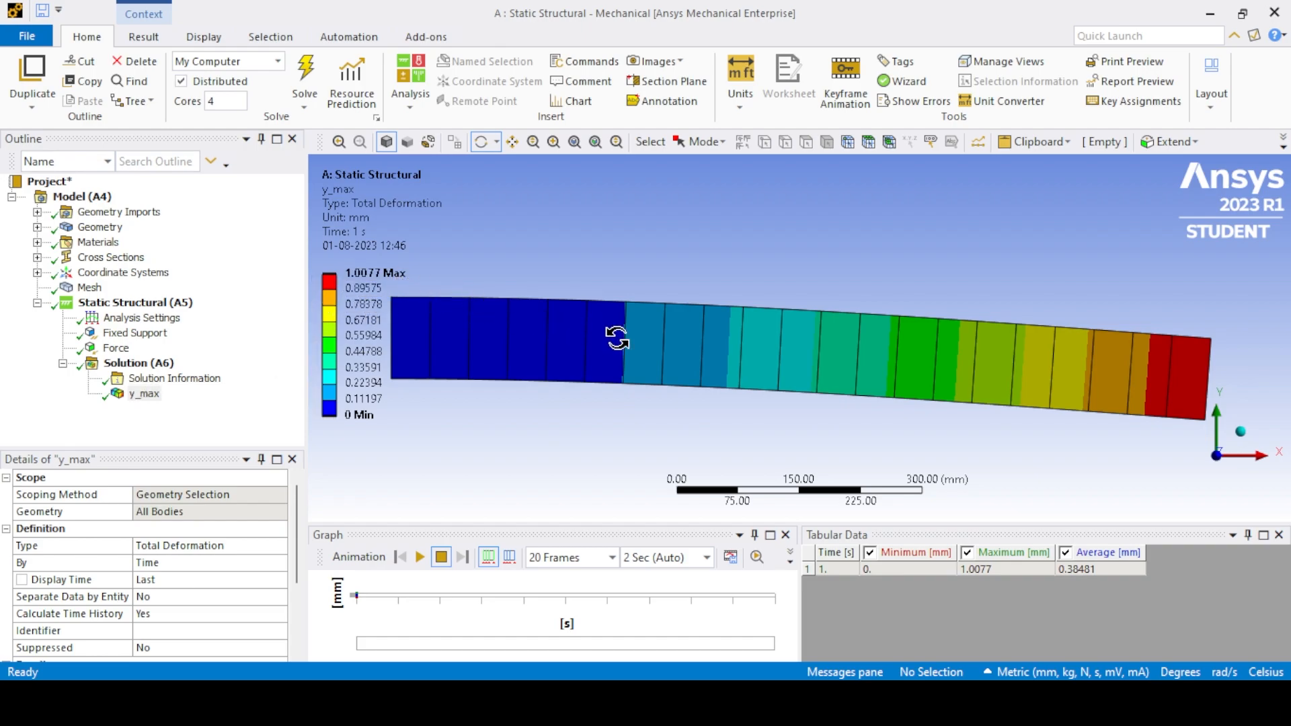
- Add a force reaction probe to the solution with Fixed Support as its boundary condition
right_click(125, 364)
mouse_move(156, 380)
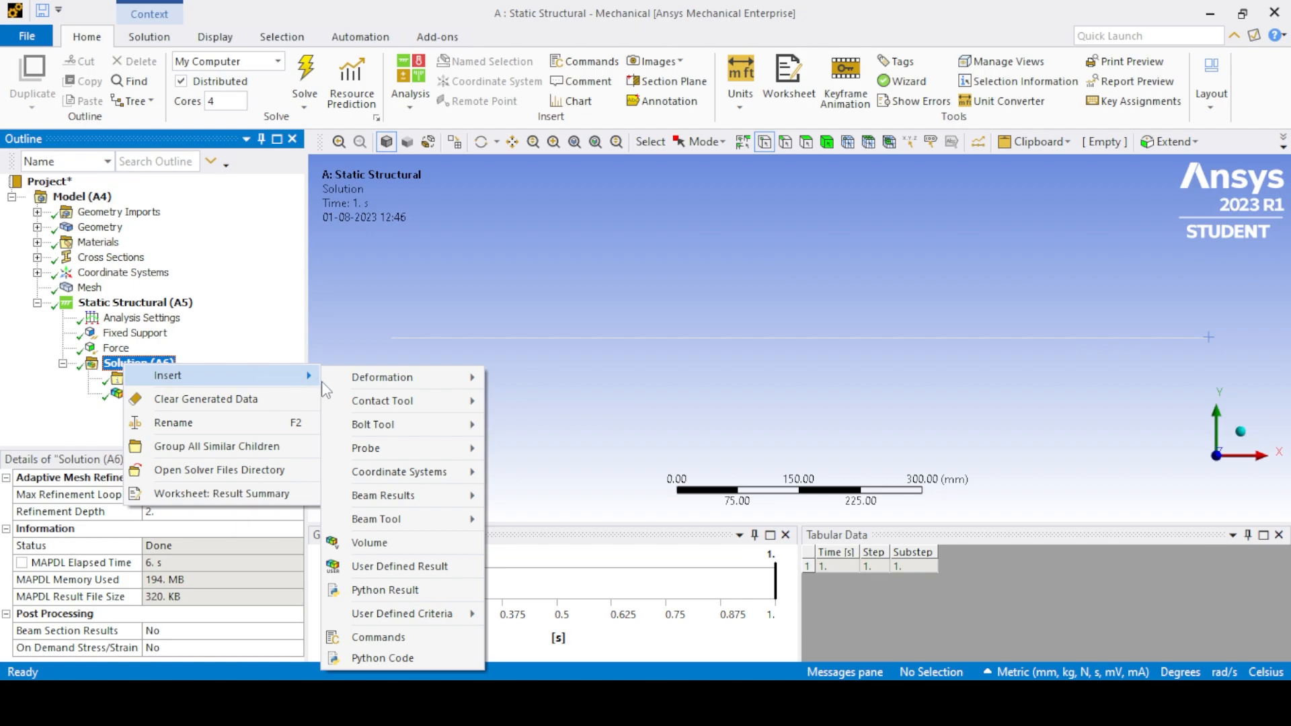
mouse_move(403, 449)
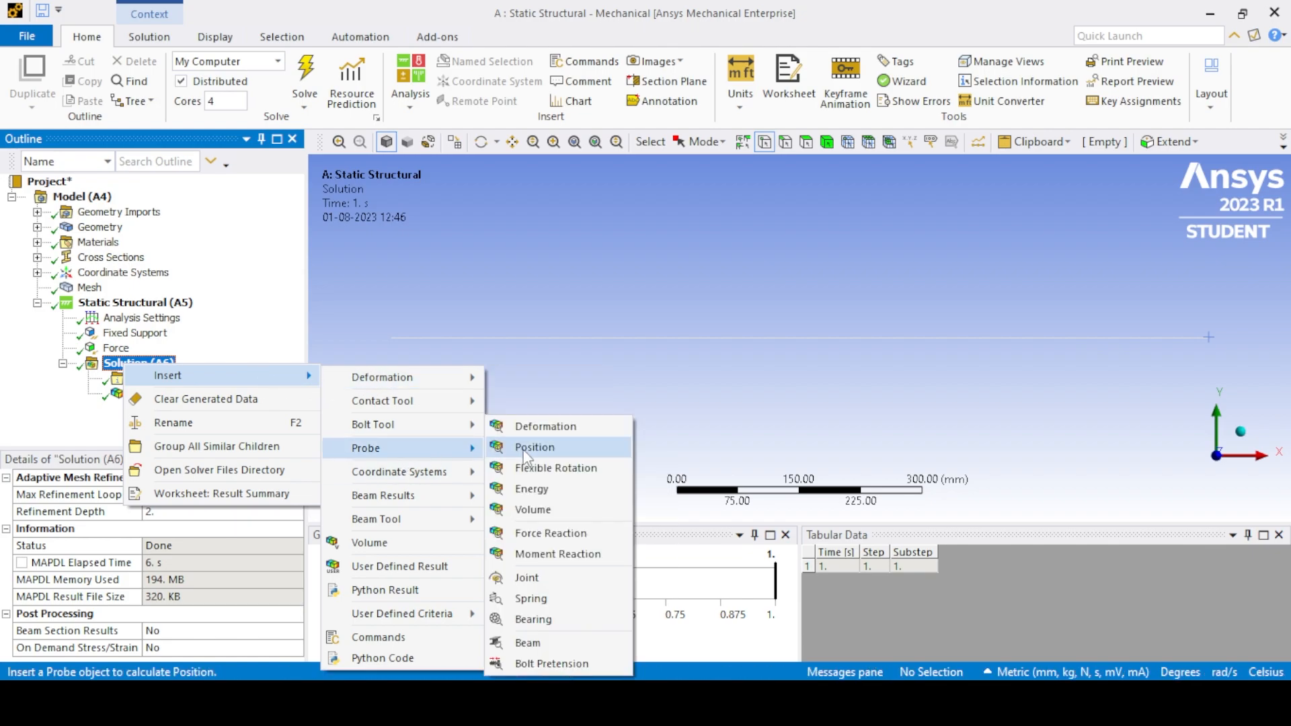
left_click(538, 533)
left_click(154, 528)
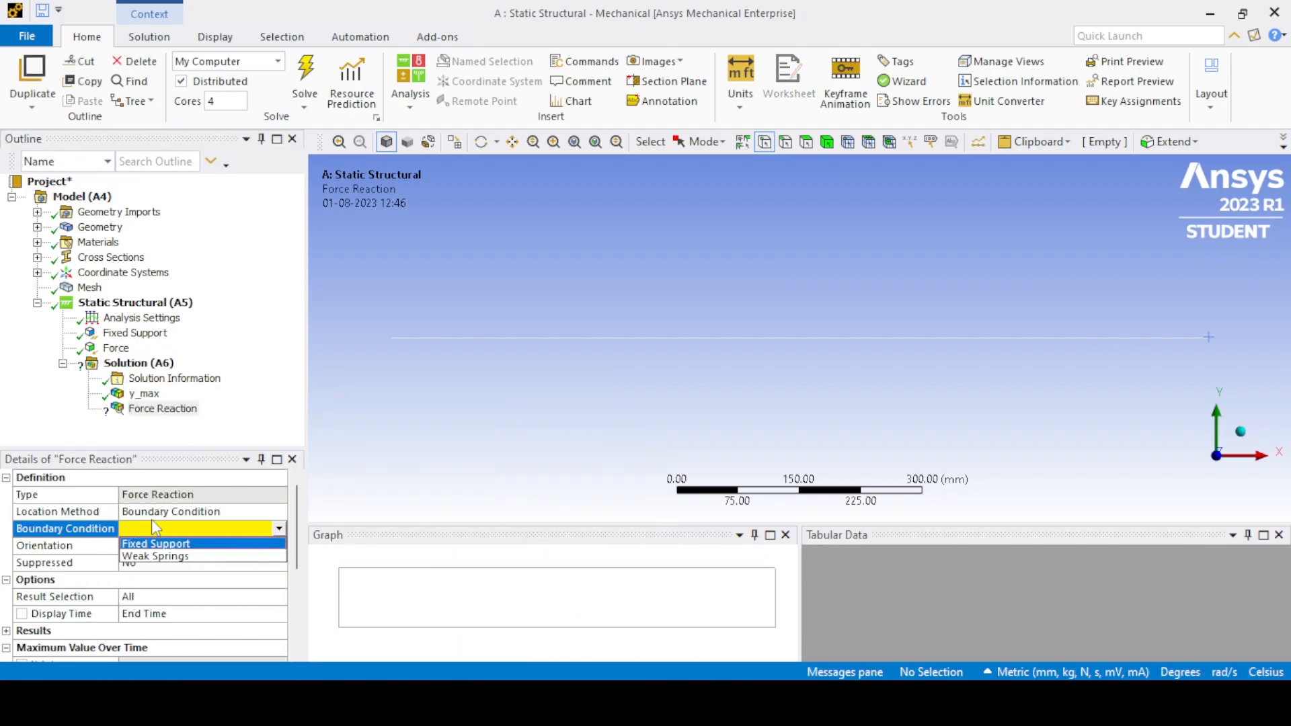
left_click(161, 544)
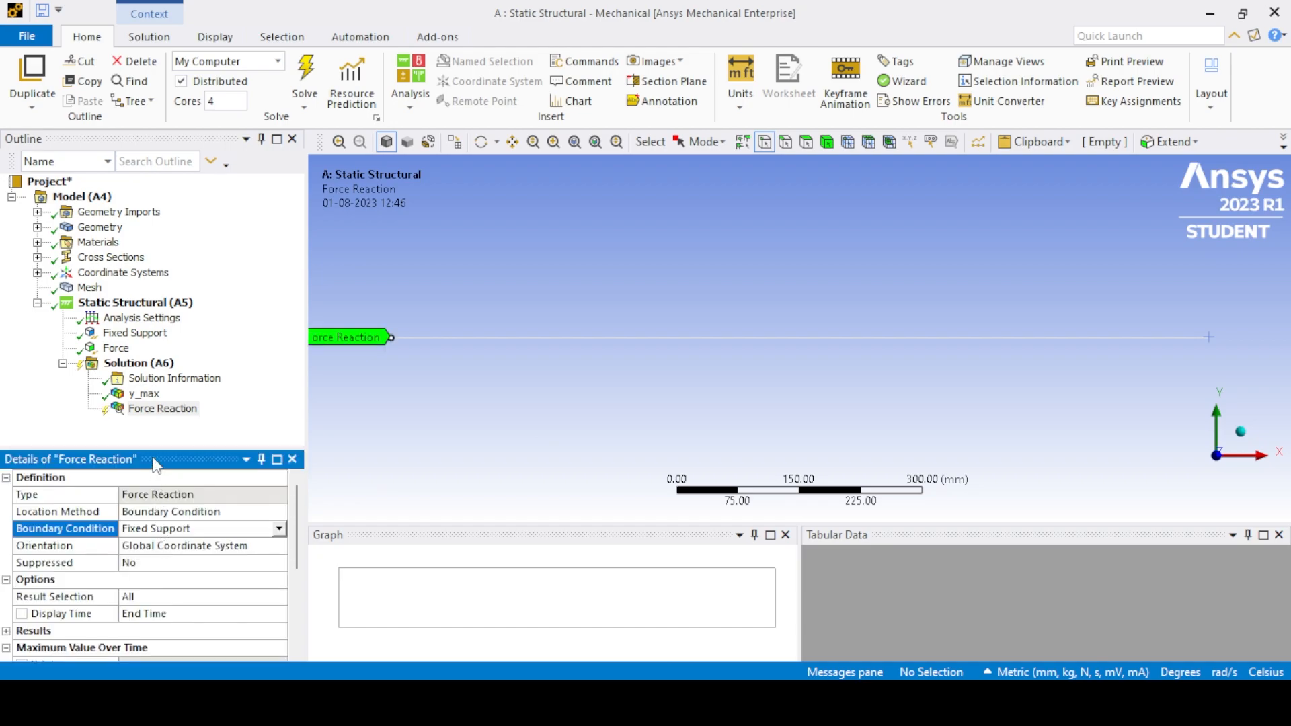
- Add a moment reaction probe with Fixed Support as its boundary condition and evaluate all results
right_click(135, 367)
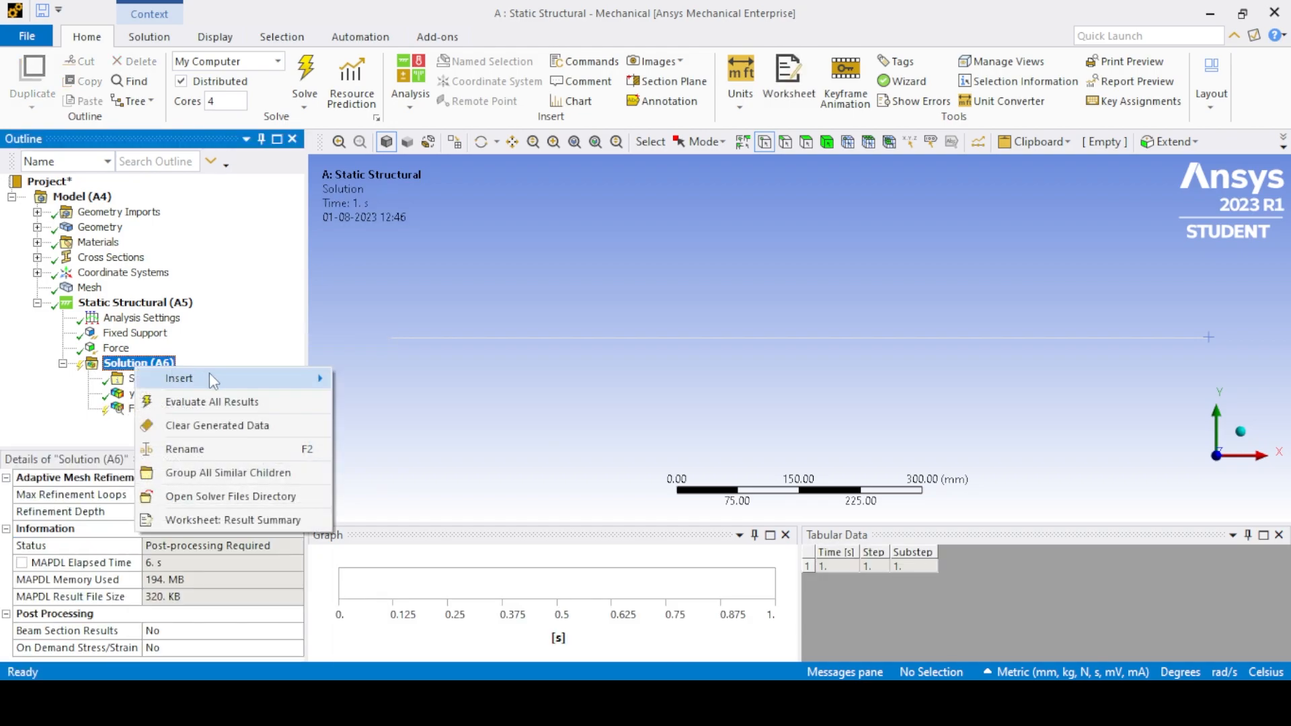
mouse_move(209, 380)
mouse_move(404, 451)
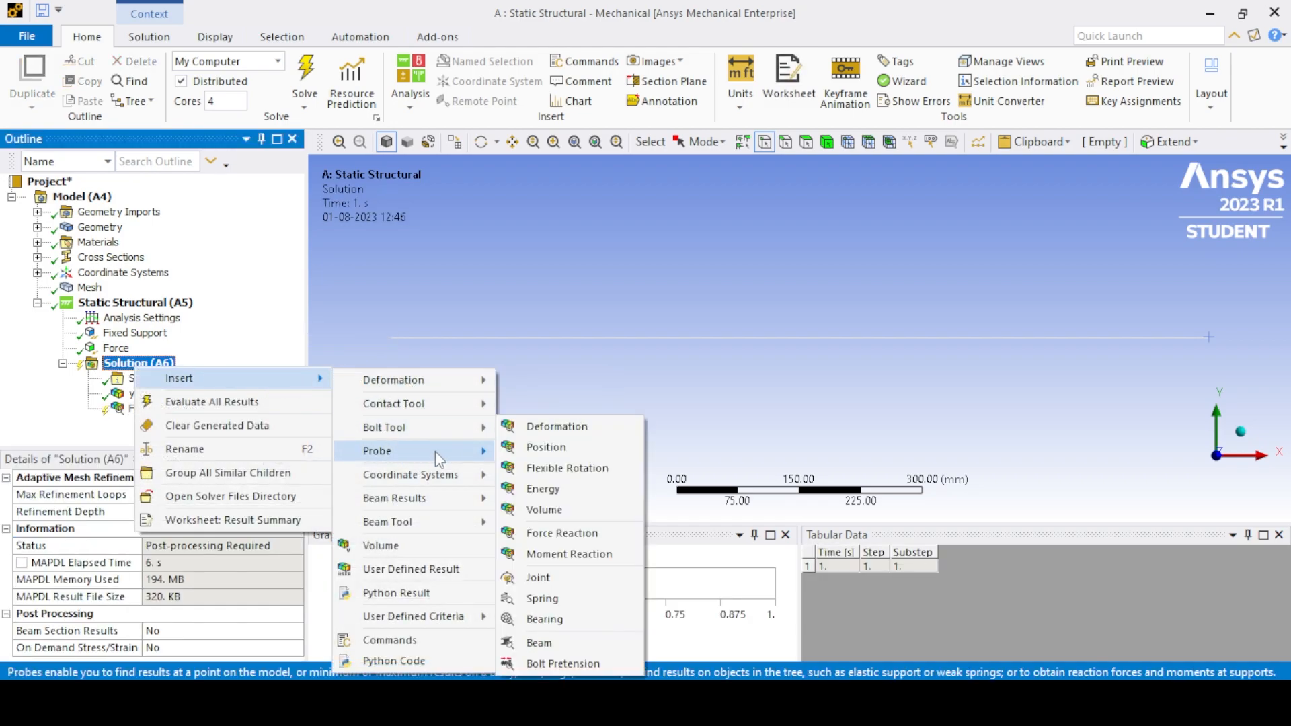
left_click(556, 554)
left_click(242, 528)
left_click(181, 545)
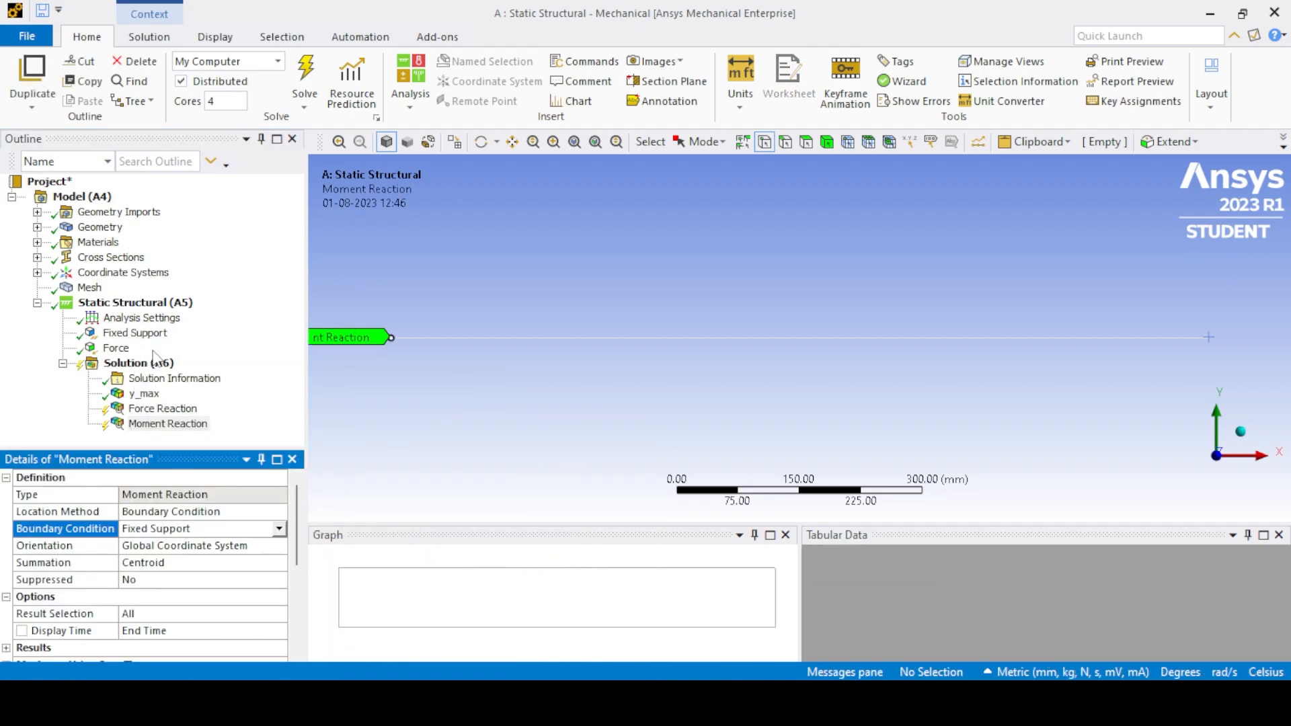
right_click(136, 364)
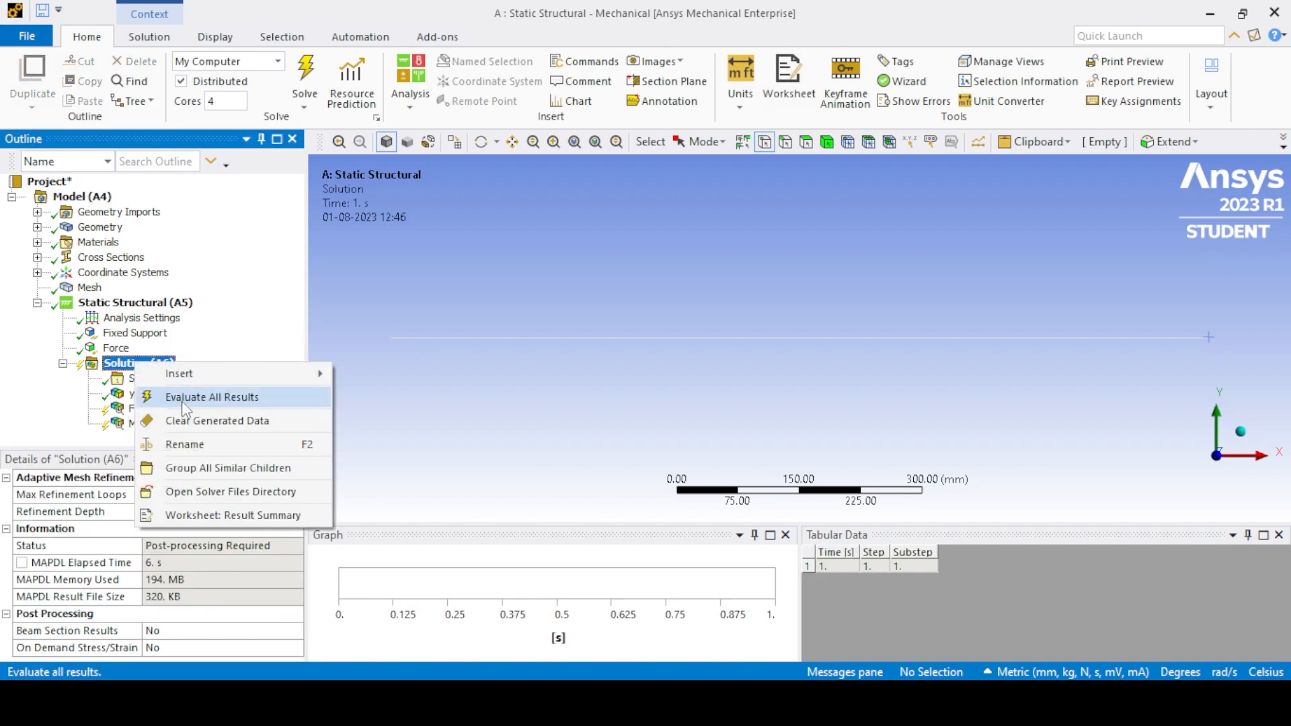
left_click(183, 398)
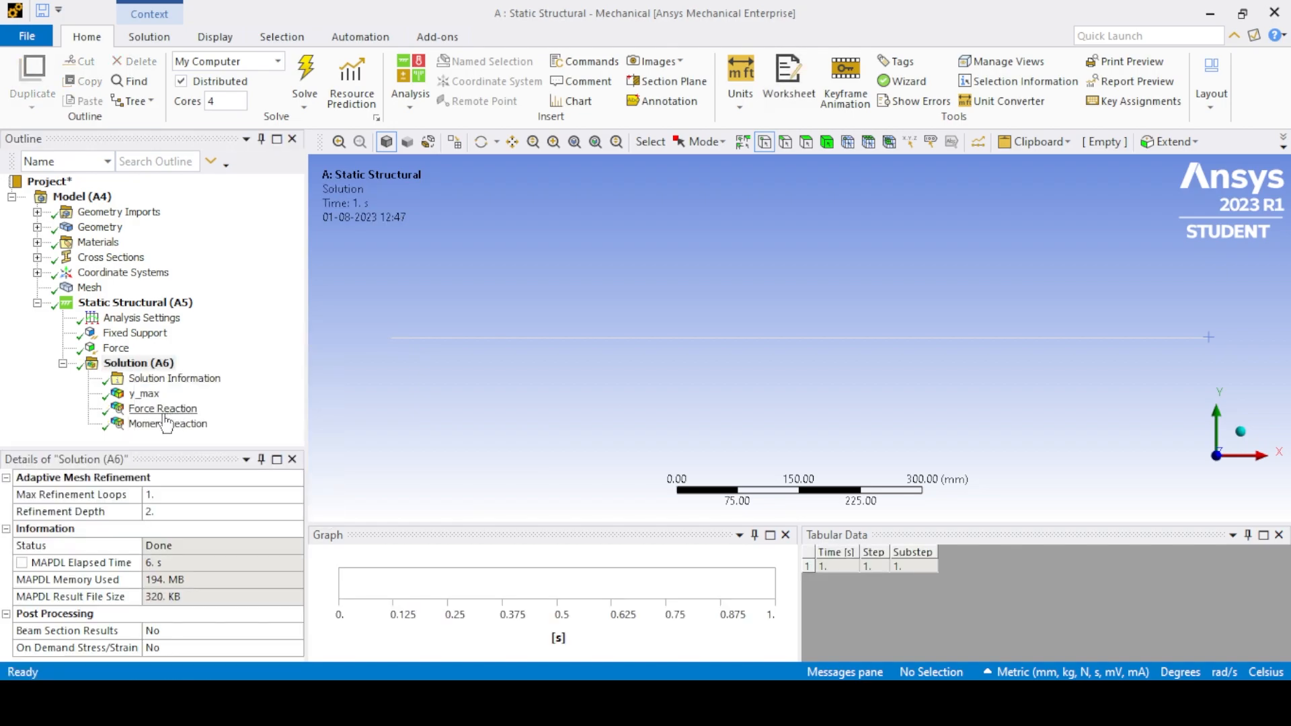
- Examine the Y force reaction, the Z moment reaction and the maximum y_max deformation in the tabular results
left_click(163, 409)
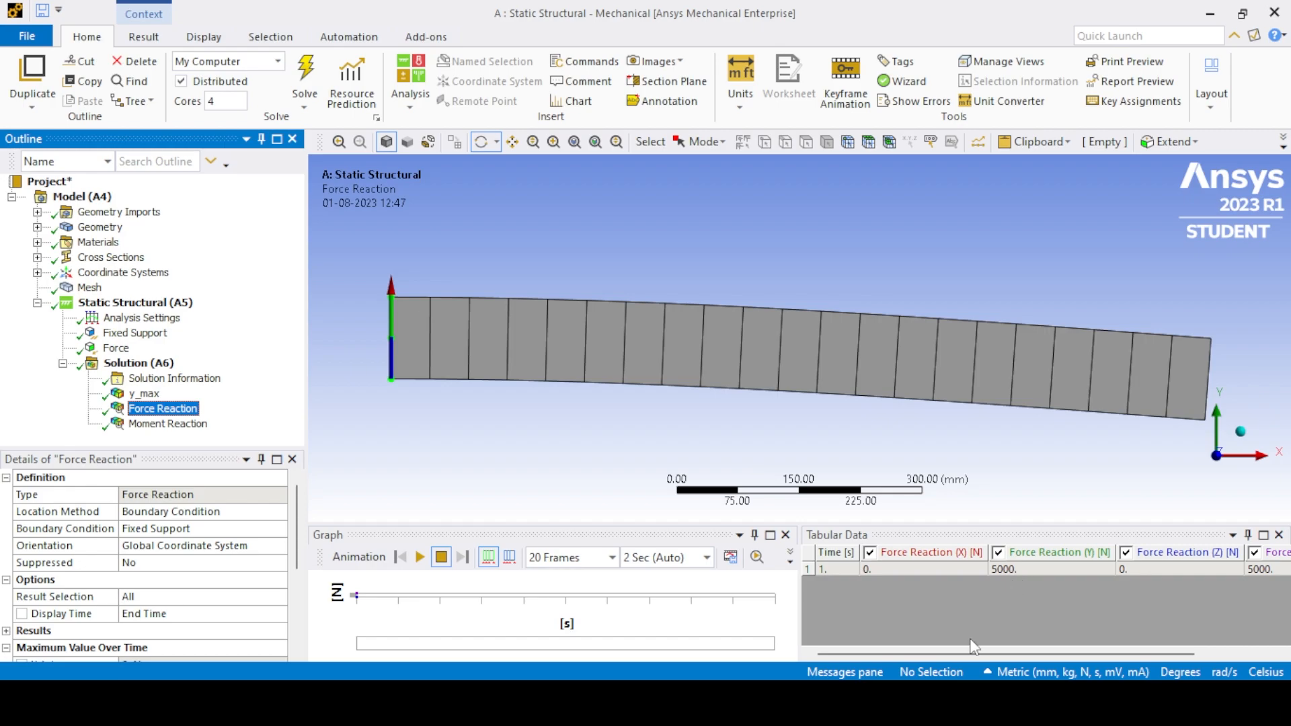
left_click_drag(964, 654, 991, 628)
left_click(983, 566)
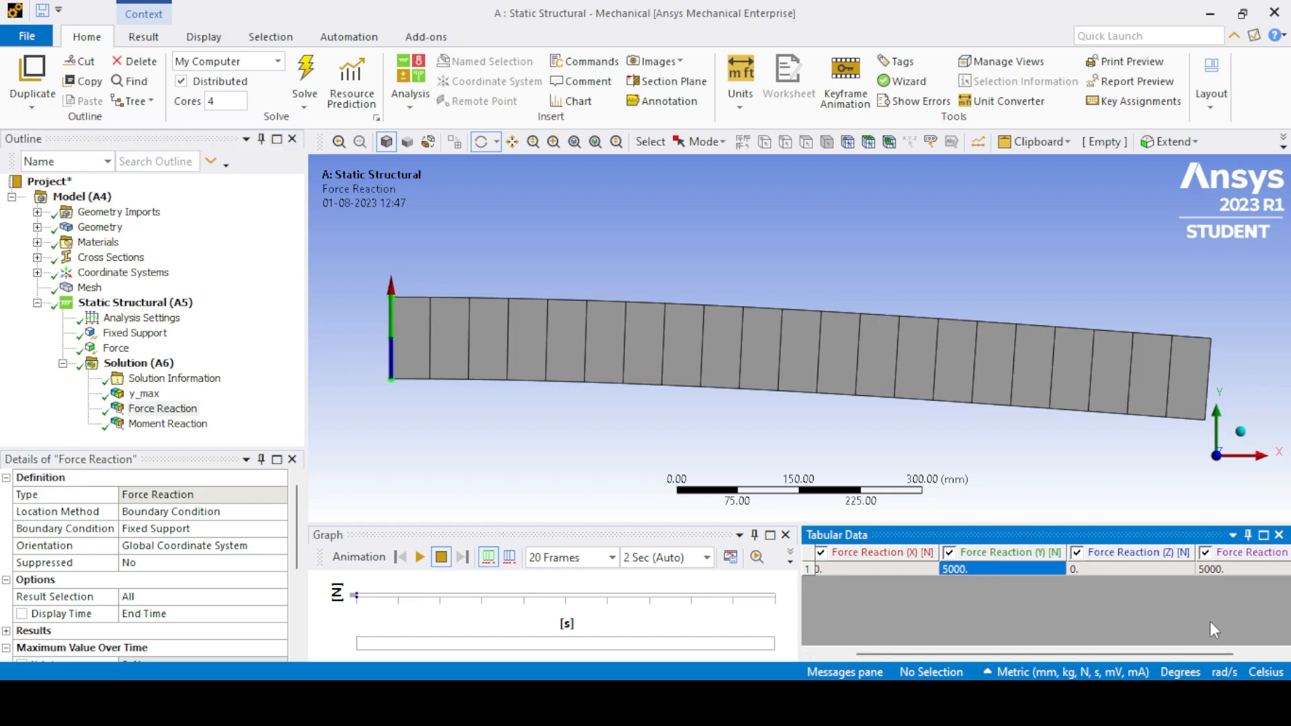
left_click(168, 424)
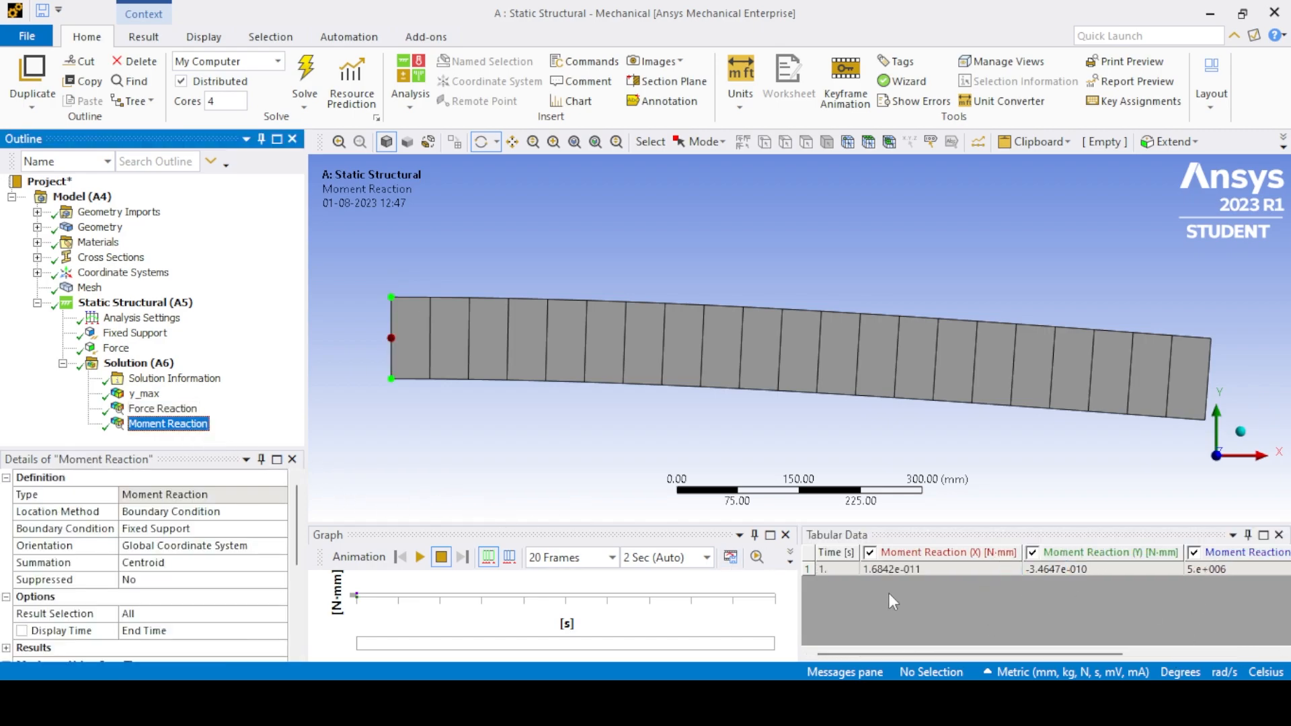
left_click_drag(1002, 651, 1117, 650)
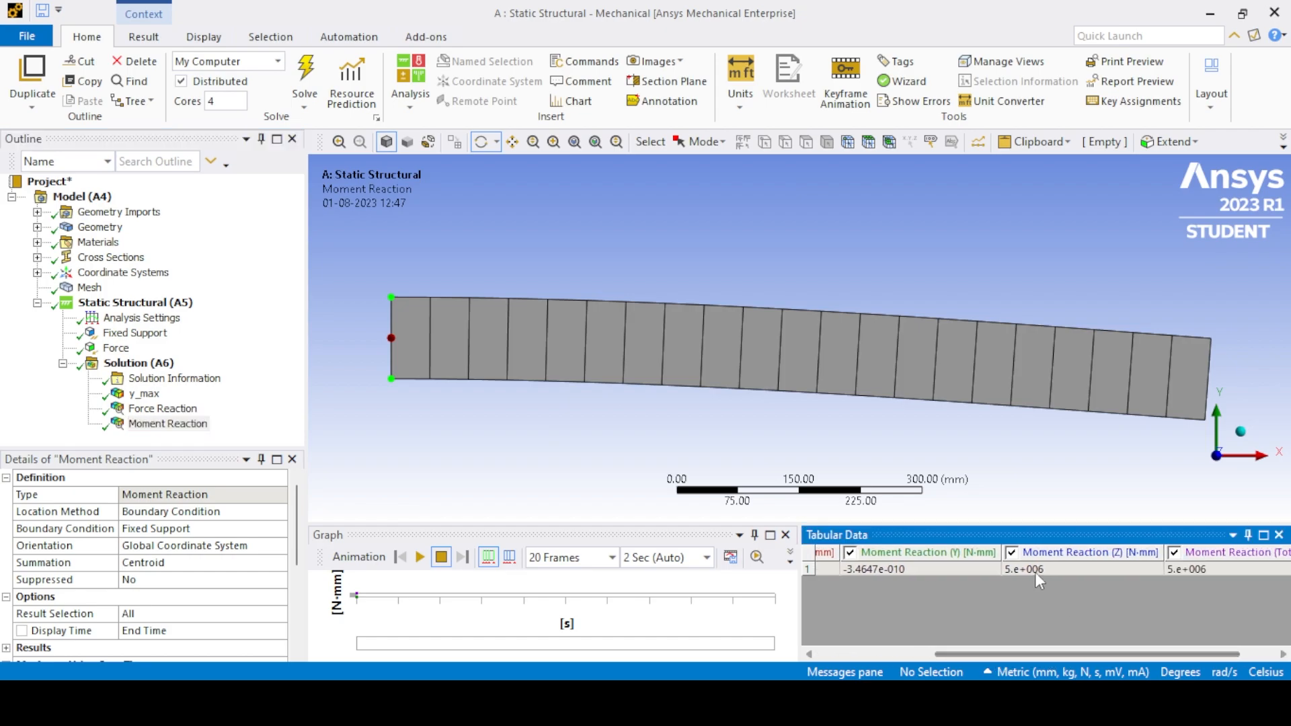
left_click(1010, 571)
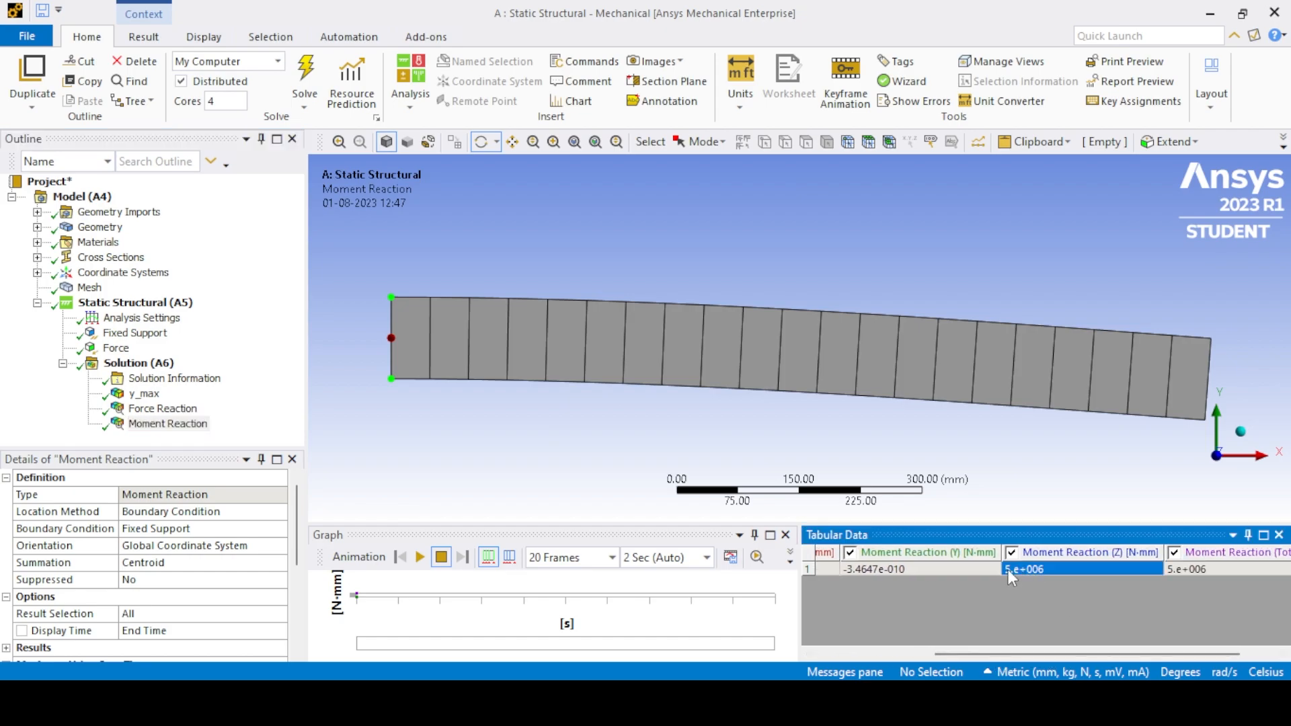
left_click(145, 394)
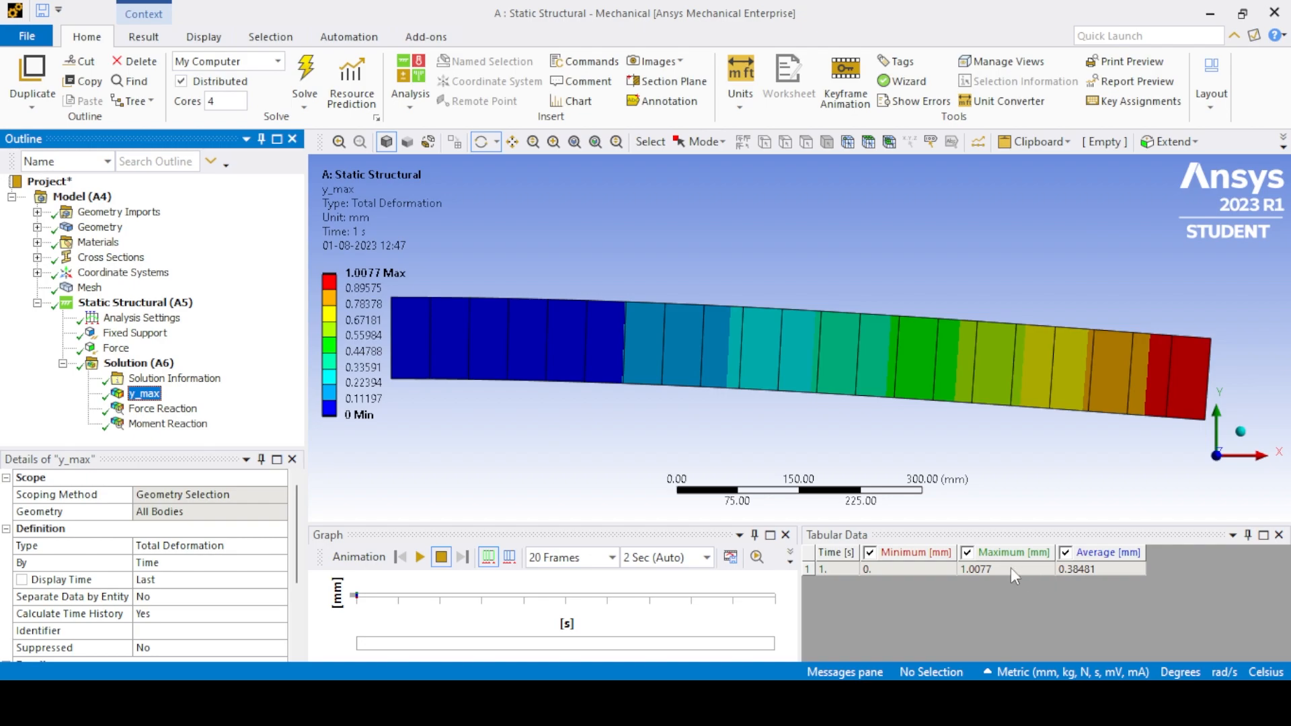
left_click(975, 570)
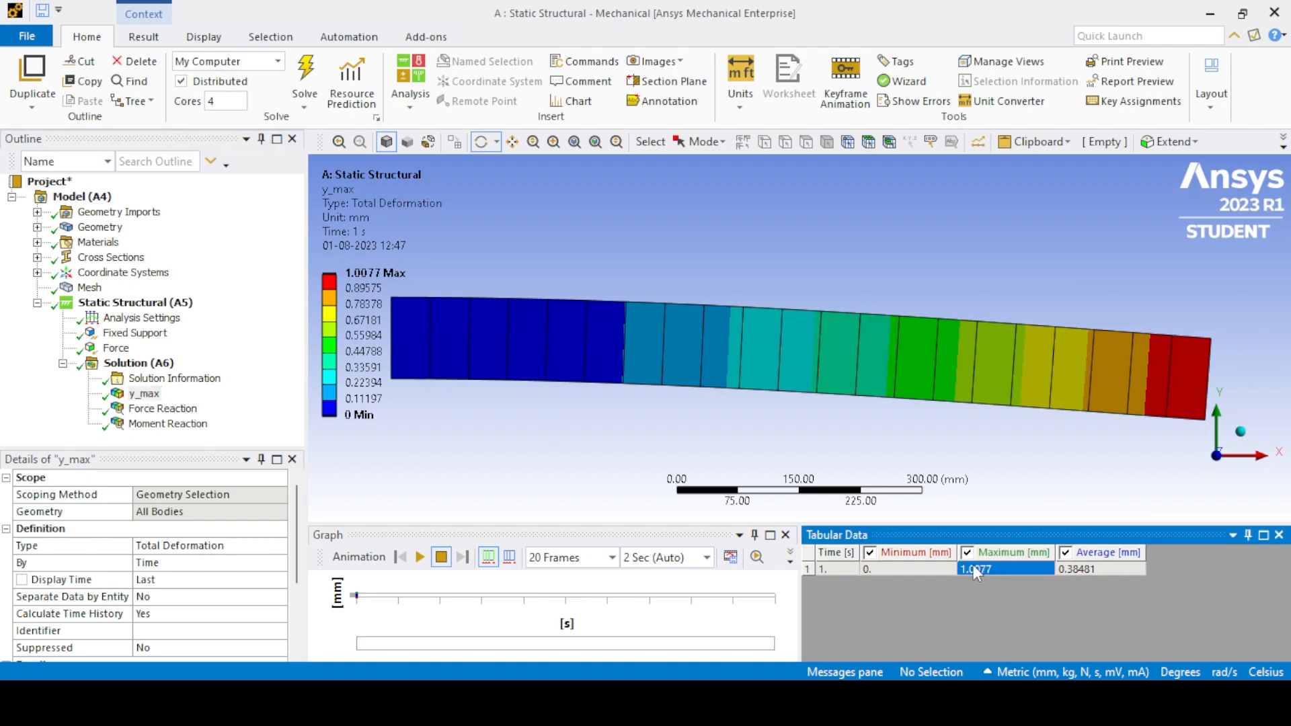
- Add a Beam Tool to the solution
right_click(138, 367)
mouse_move(191, 377)
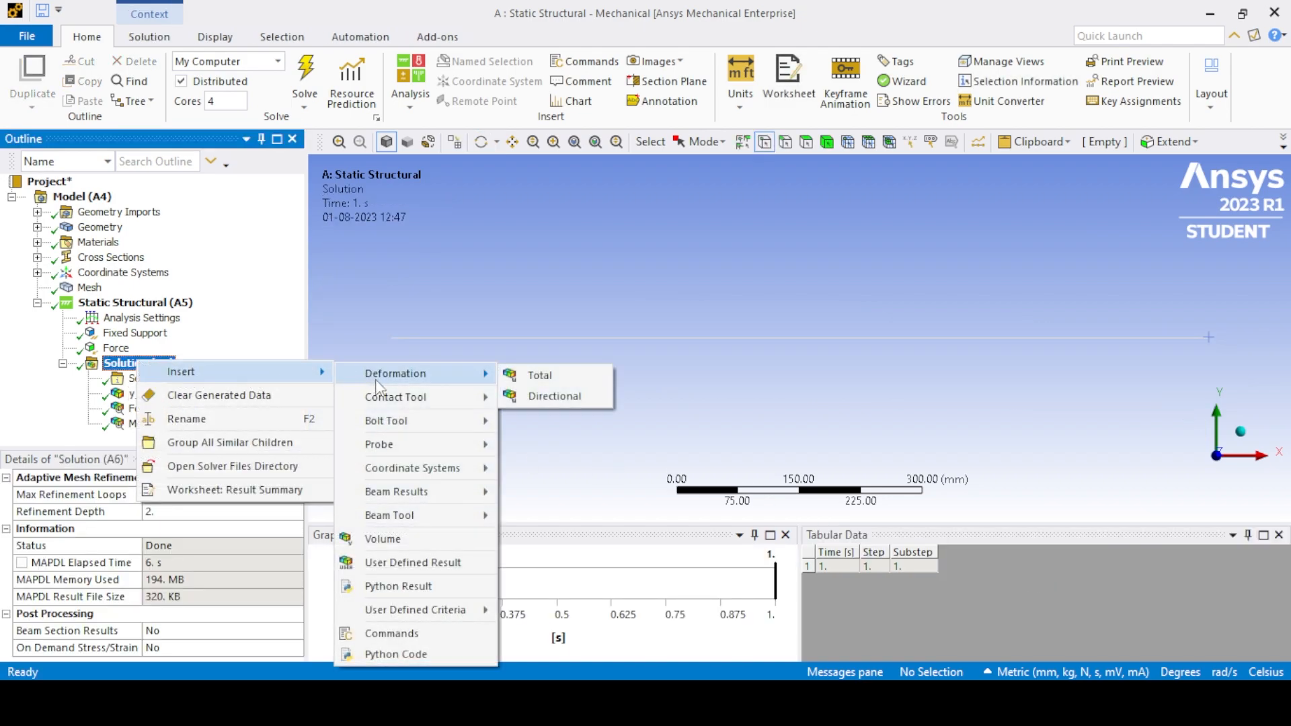
mouse_move(395, 495)
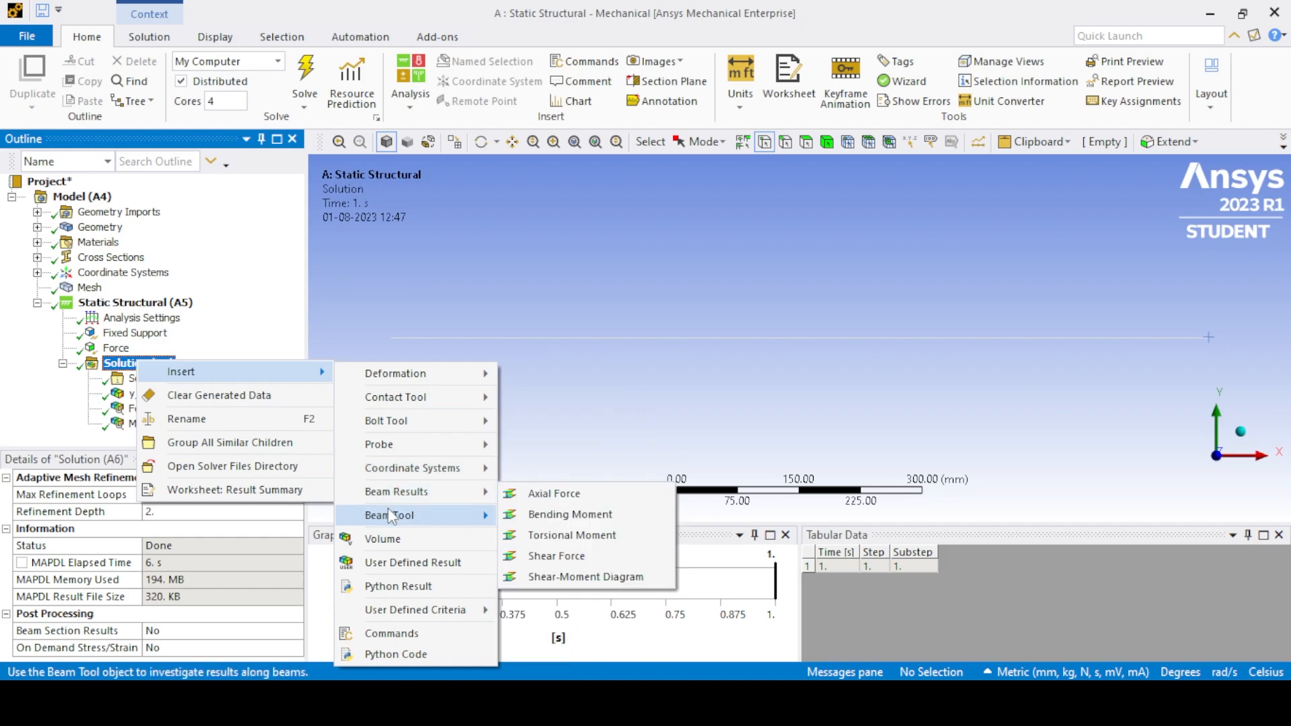
mouse_move(392, 519)
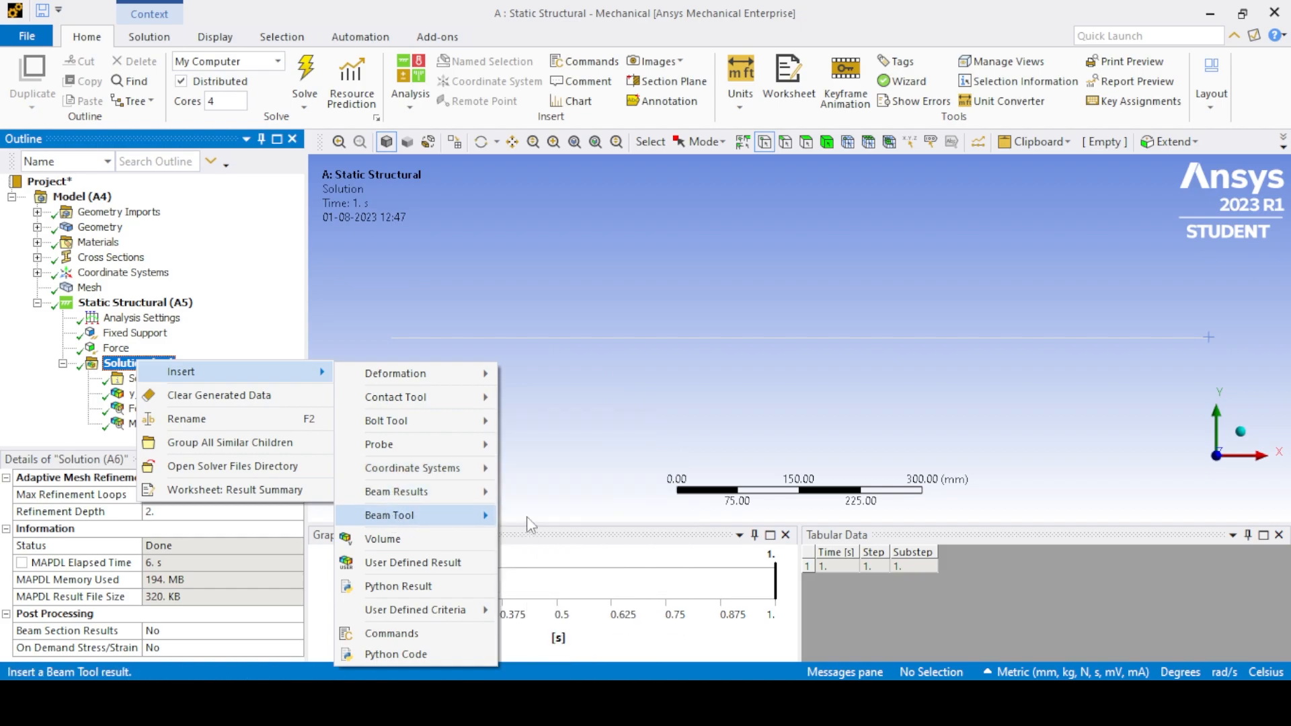
left_click(530, 519)
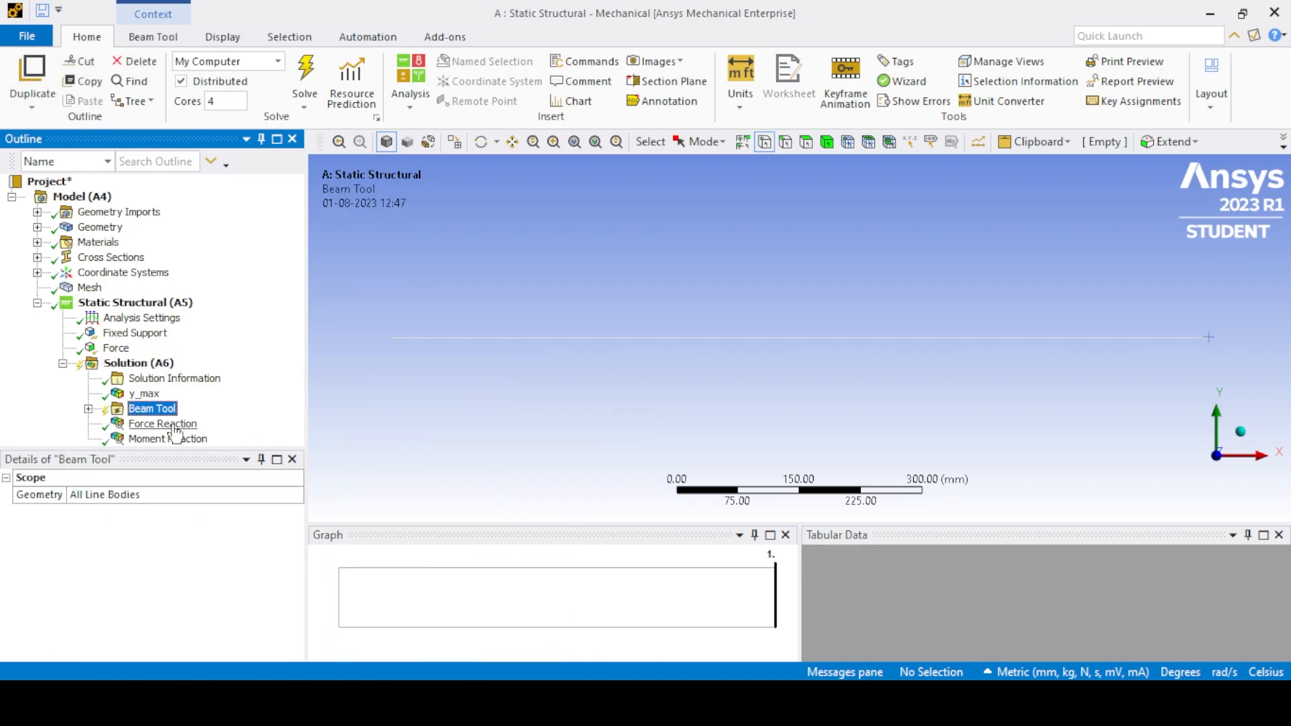
- Delete the Direct Stress, Minimum Combined Stress and Maximum Combined Stress results from the Beam Tool
left_click(88, 409)
right_click(182, 409)
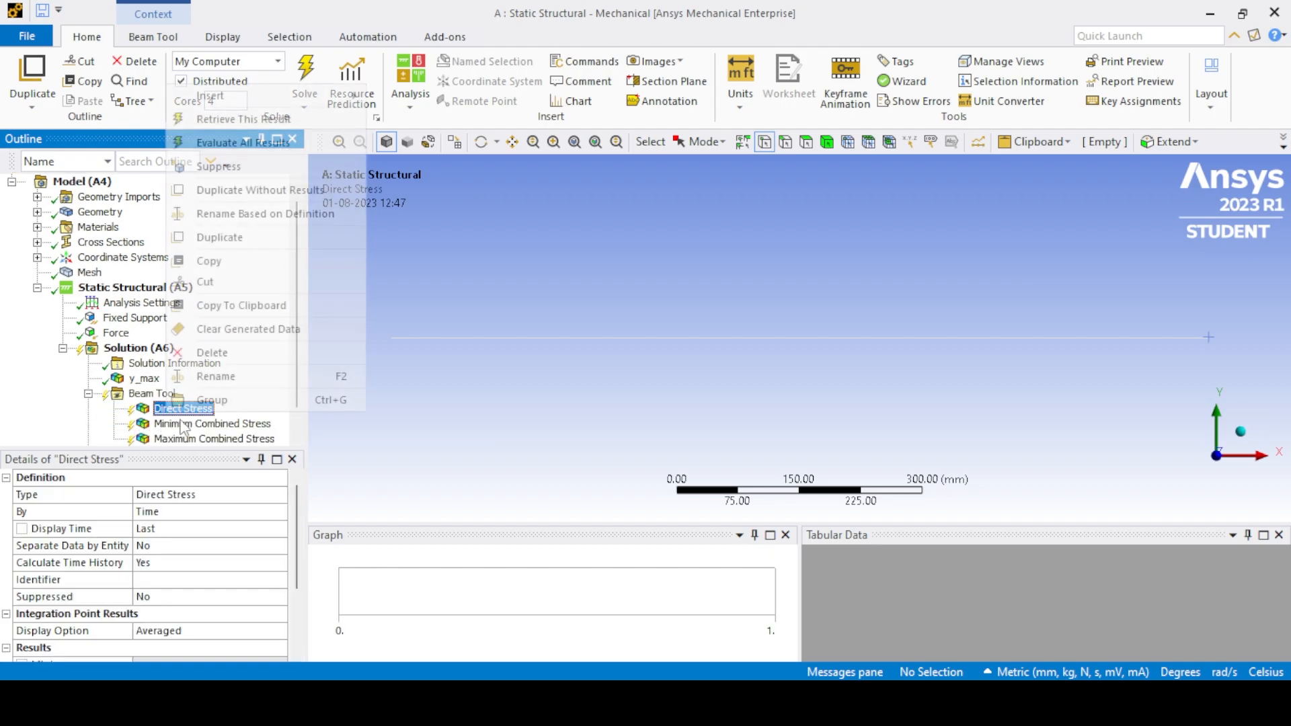
left_click(202, 351)
left_click(619, 424)
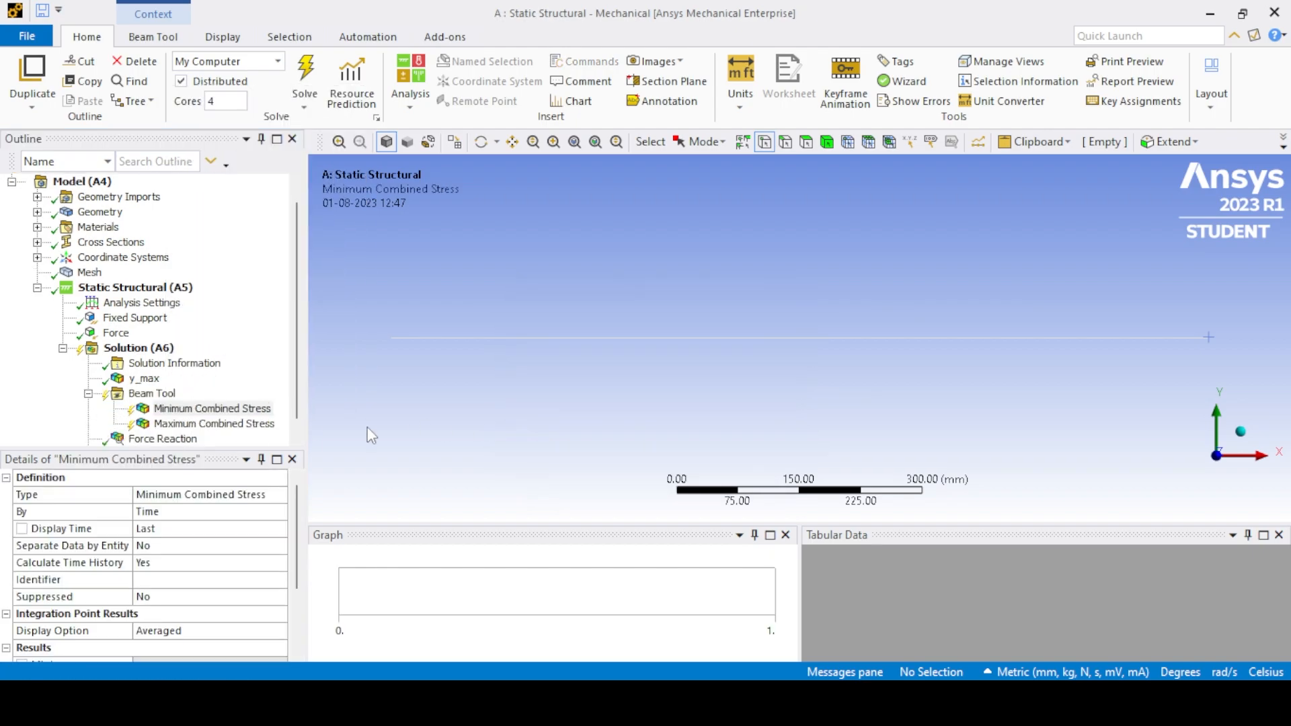
right_click(215, 409)
left_click(272, 356)
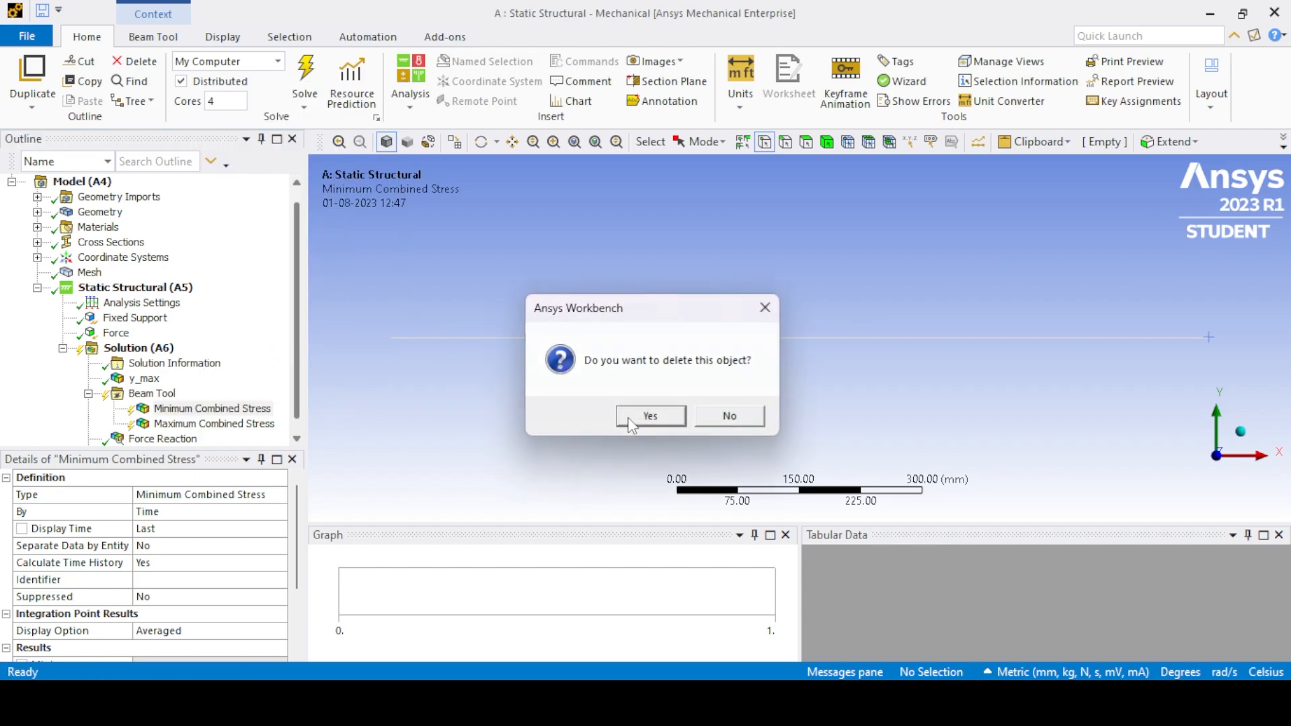
left_click(648, 412)
right_click(214, 408)
left_click(340, 347)
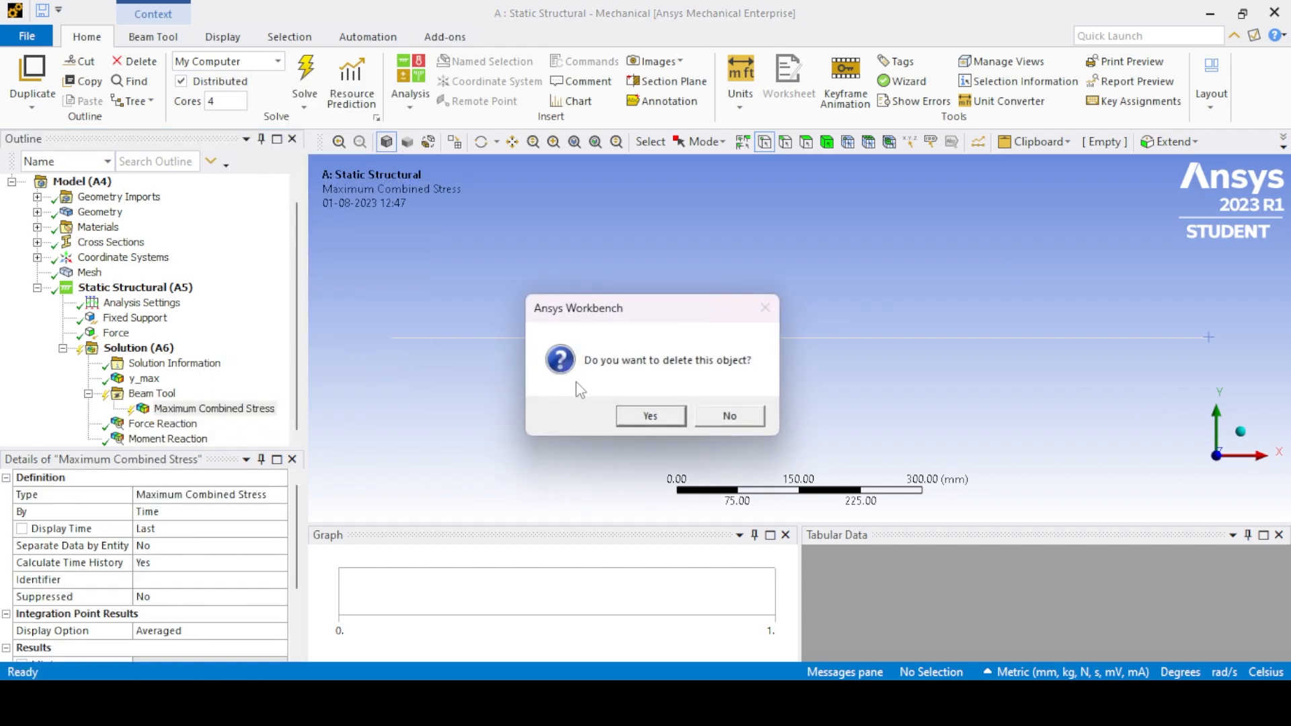
left_click(648, 412)
- Add a maximum bending stress result to the Beam Tool and evaluate it
right_click(148, 411)
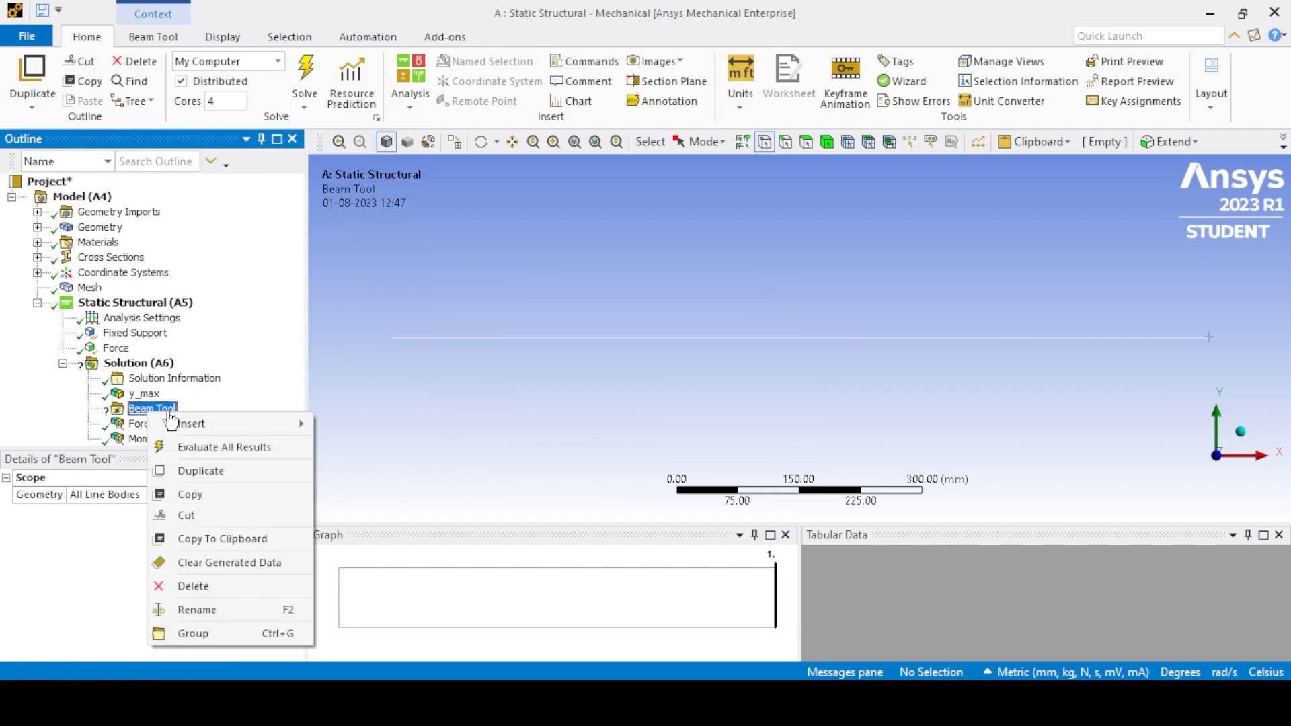
mouse_move(269, 424)
mouse_move(453, 431)
mouse_move(518, 430)
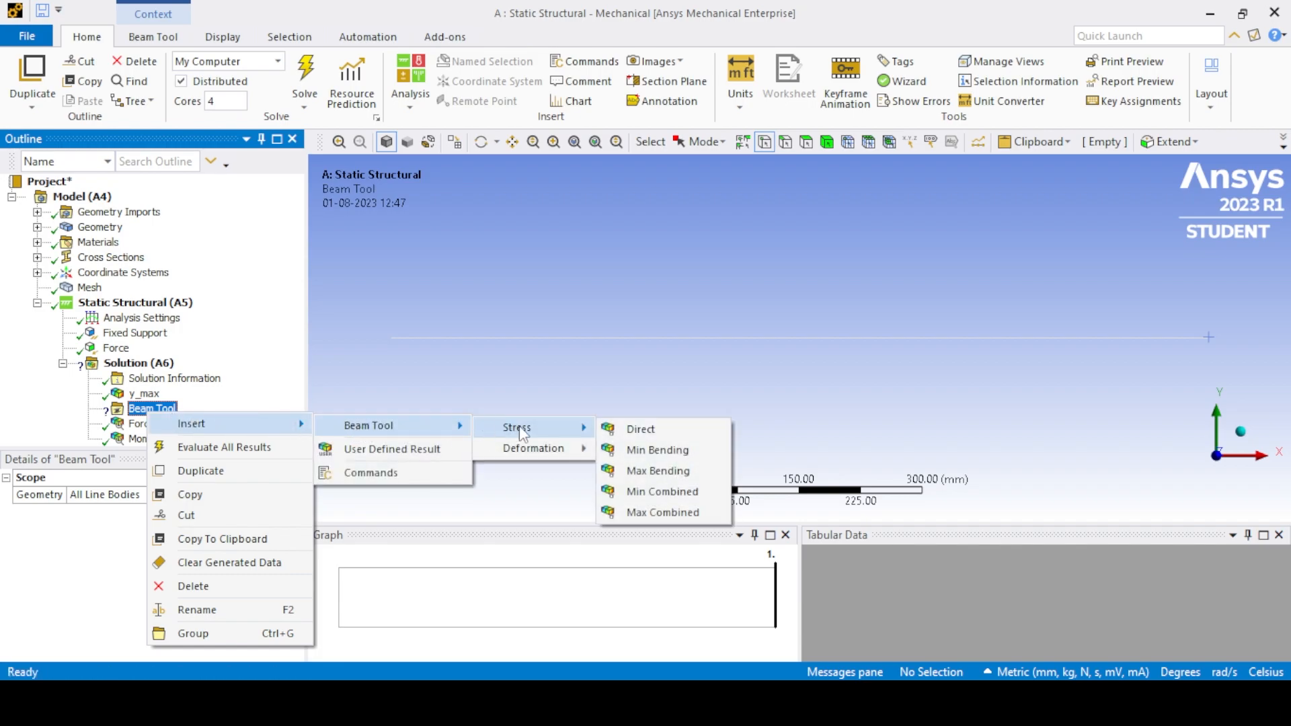
left_click(664, 472)
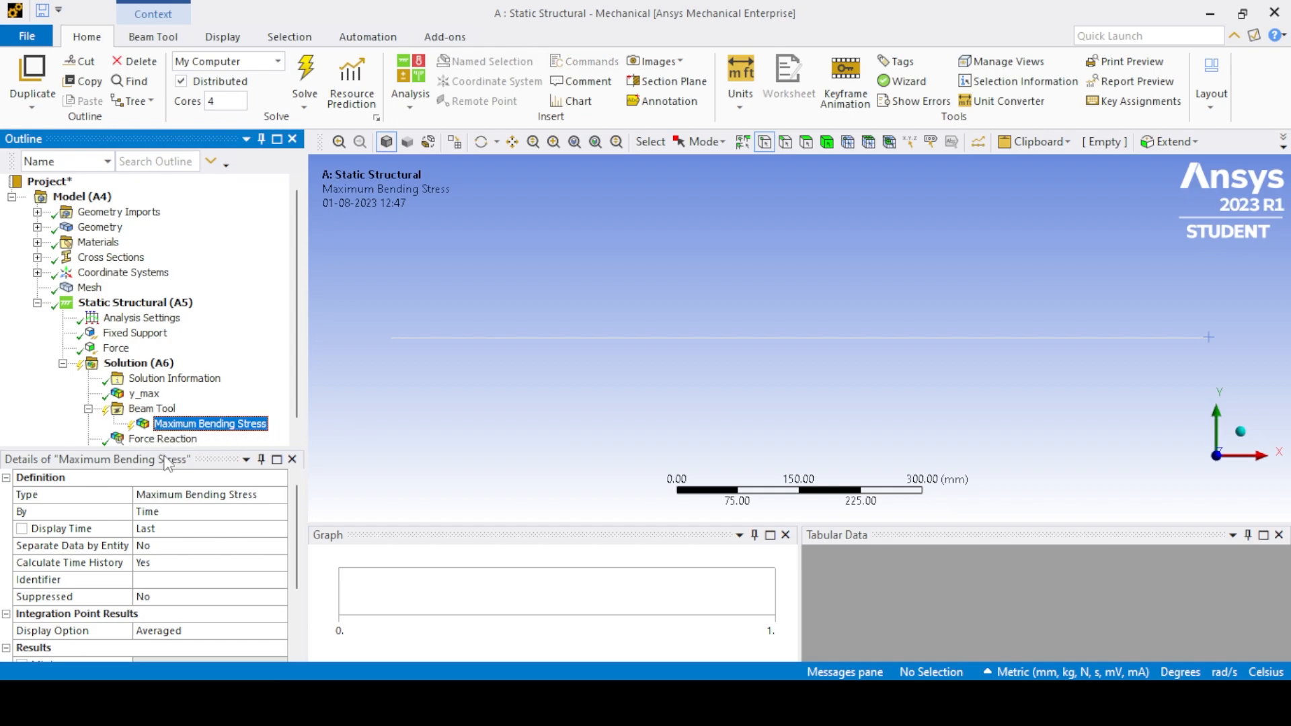
right_click(180, 423)
left_click(256, 154)
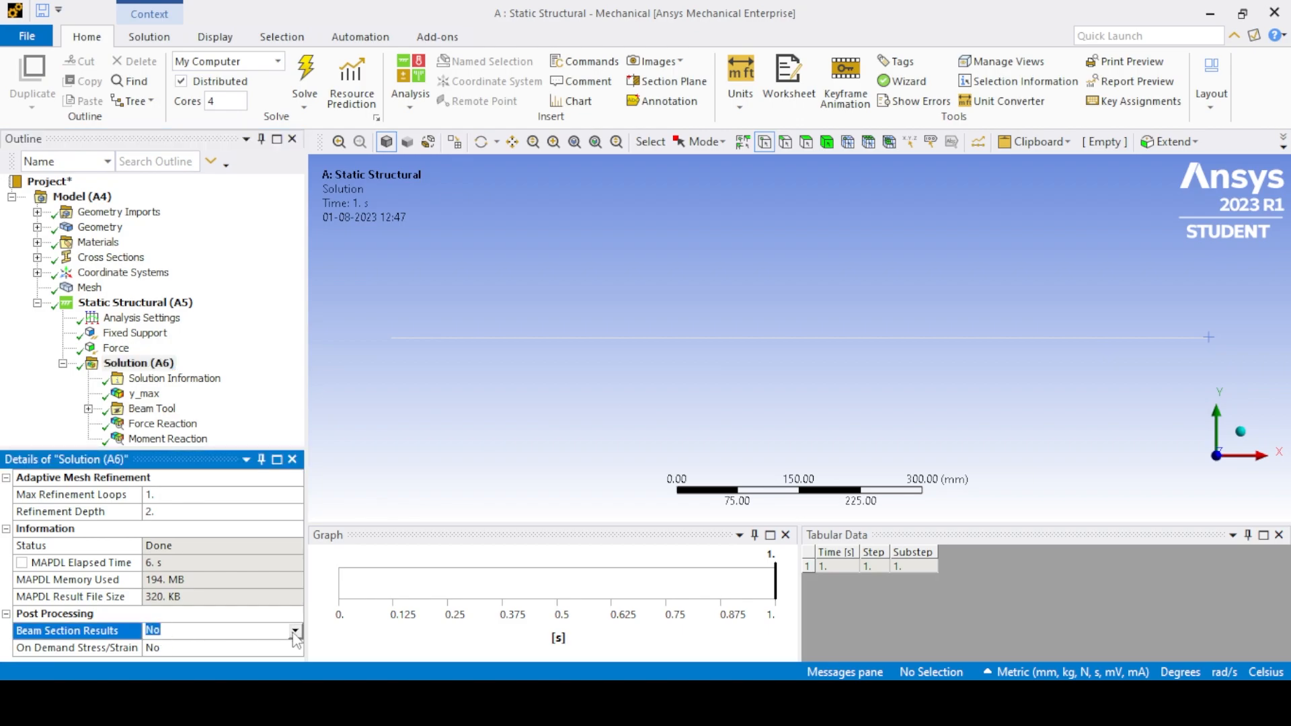
- Set Beam Section Results to Yes in the solution's post-processing options and evaluate all results
left_click(295, 632)
left_click(227, 668)
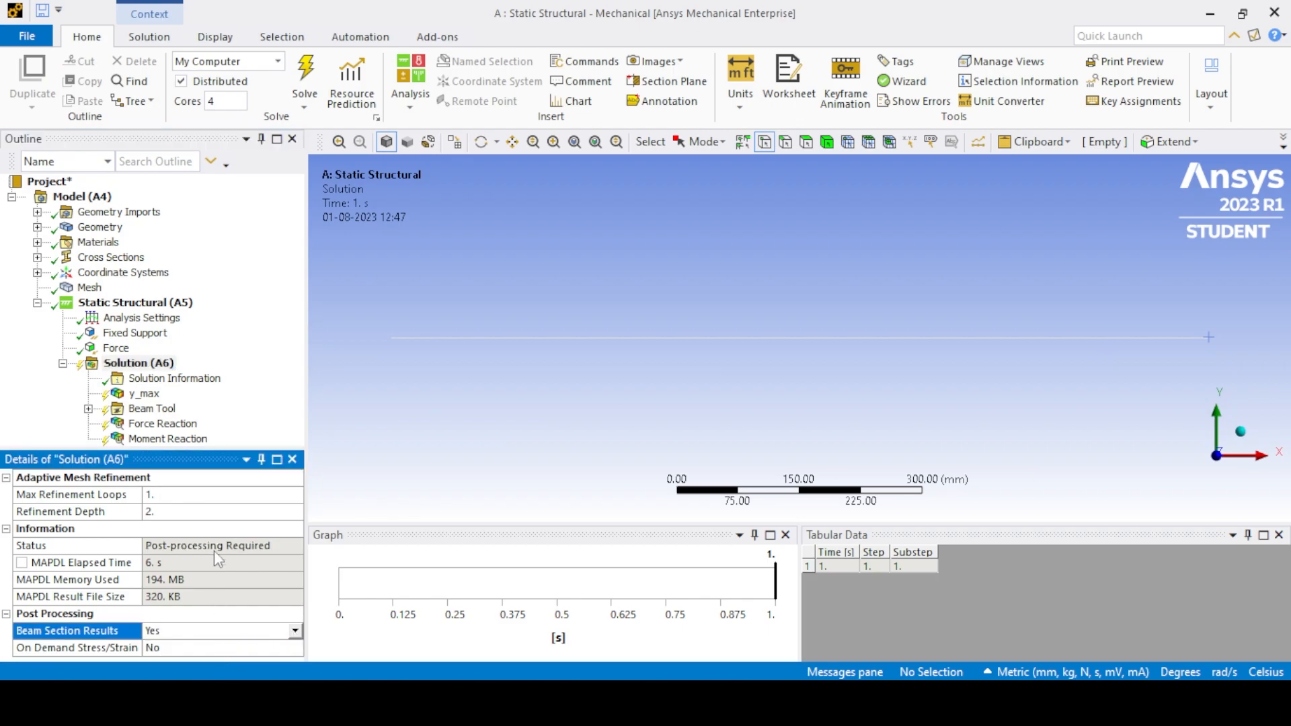
right_click(141, 373)
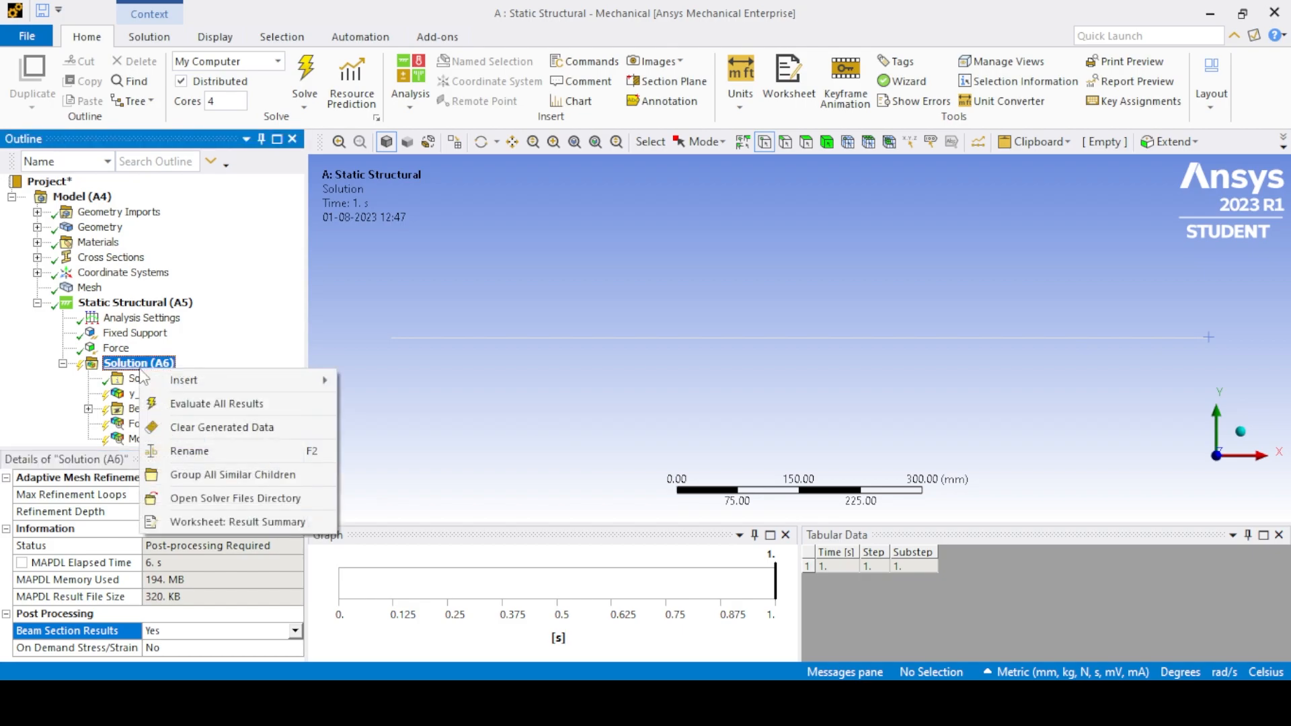
left_click(176, 403)
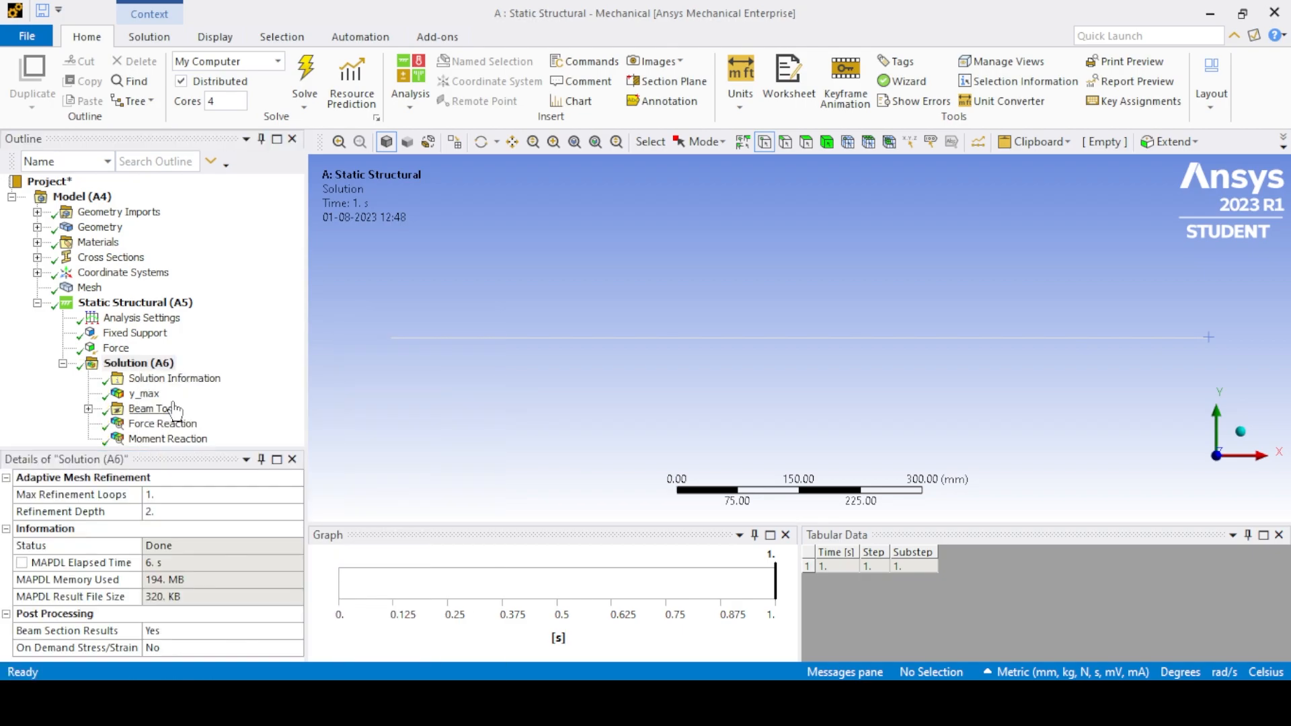
- Add a normal stress result along the X axis for all bodies, evaluate it and display its contour
right_click(134, 367)
mouse_move(189, 383)
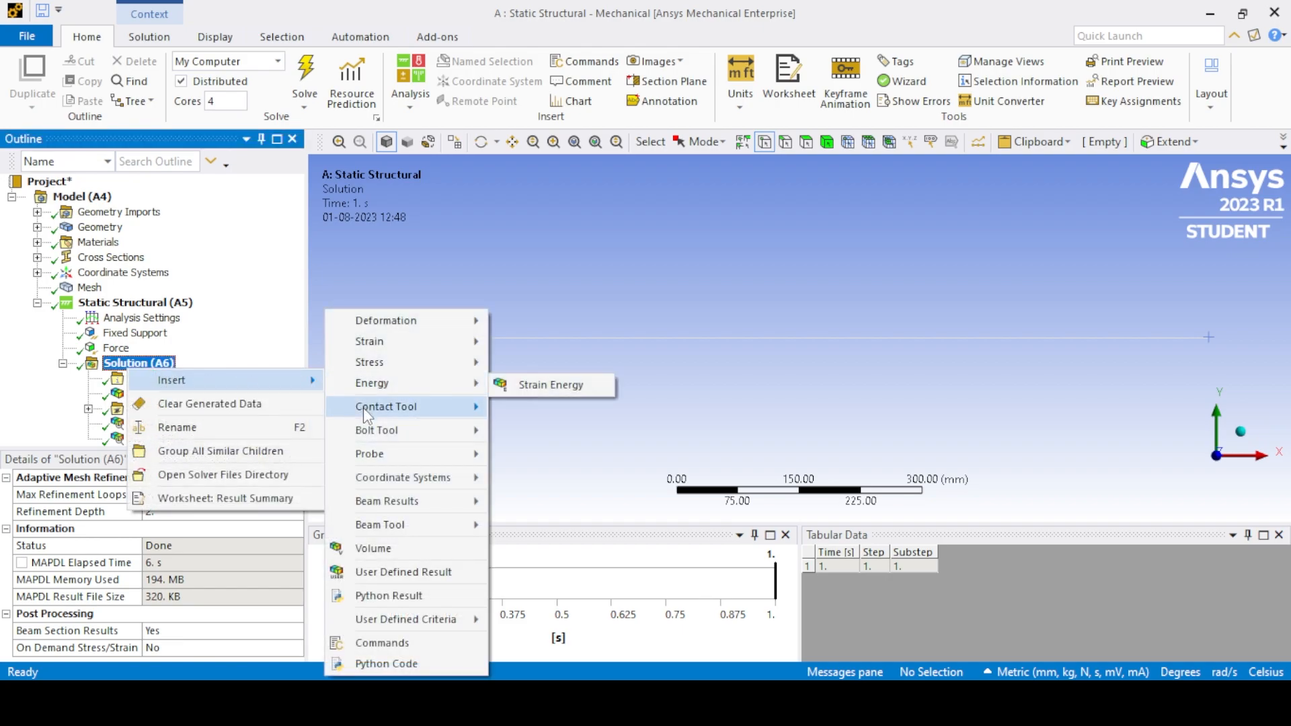
mouse_move(372, 365)
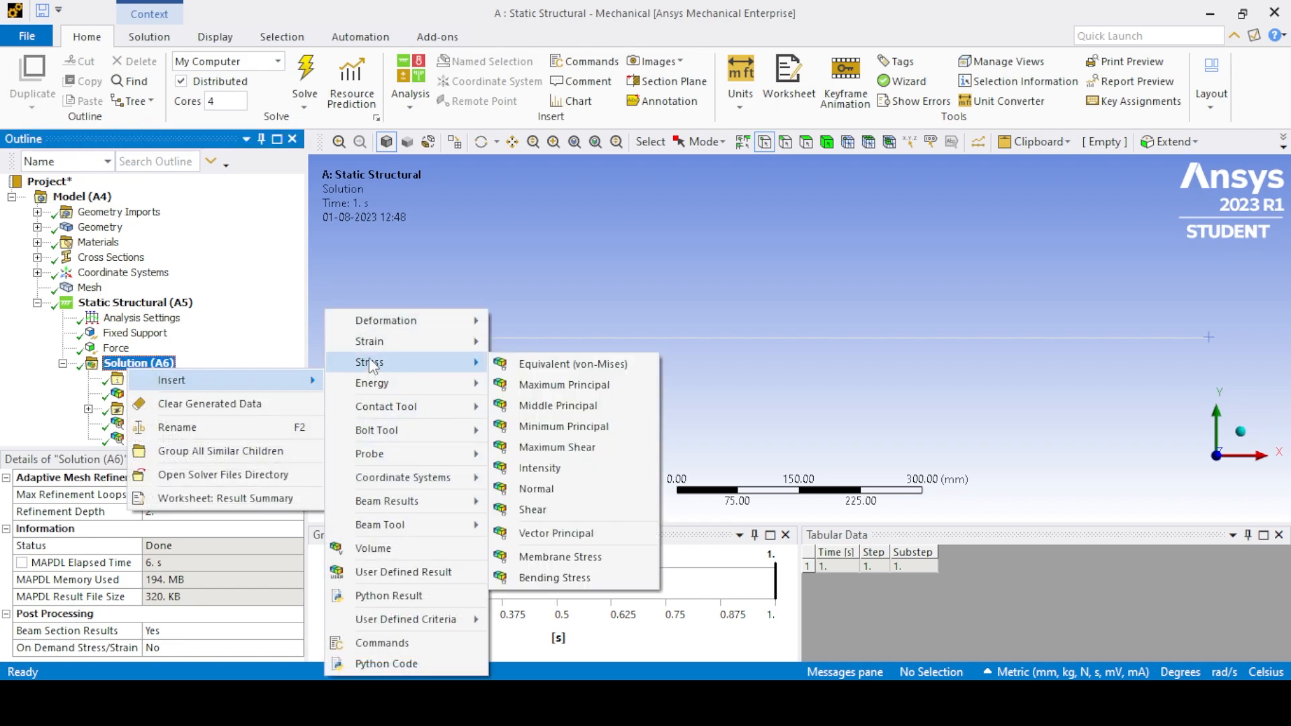
left_click(536, 495)
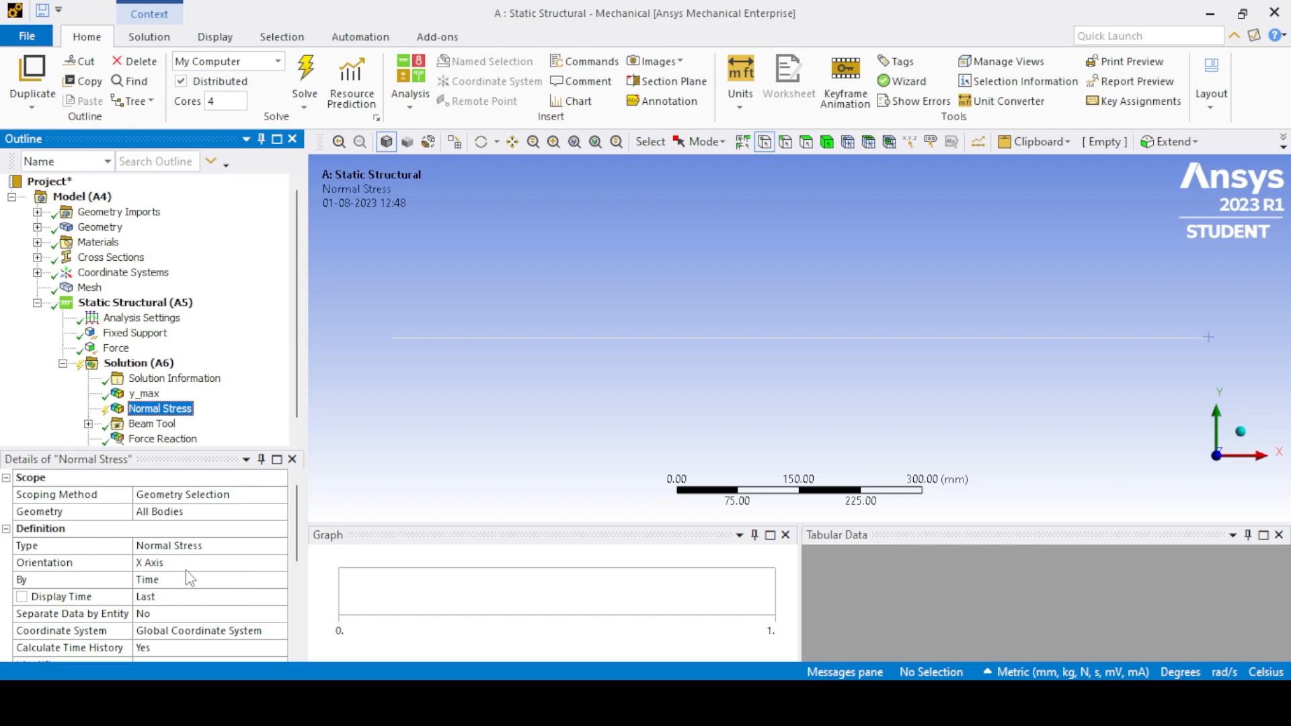
left_click_drag(295, 523, 295, 536)
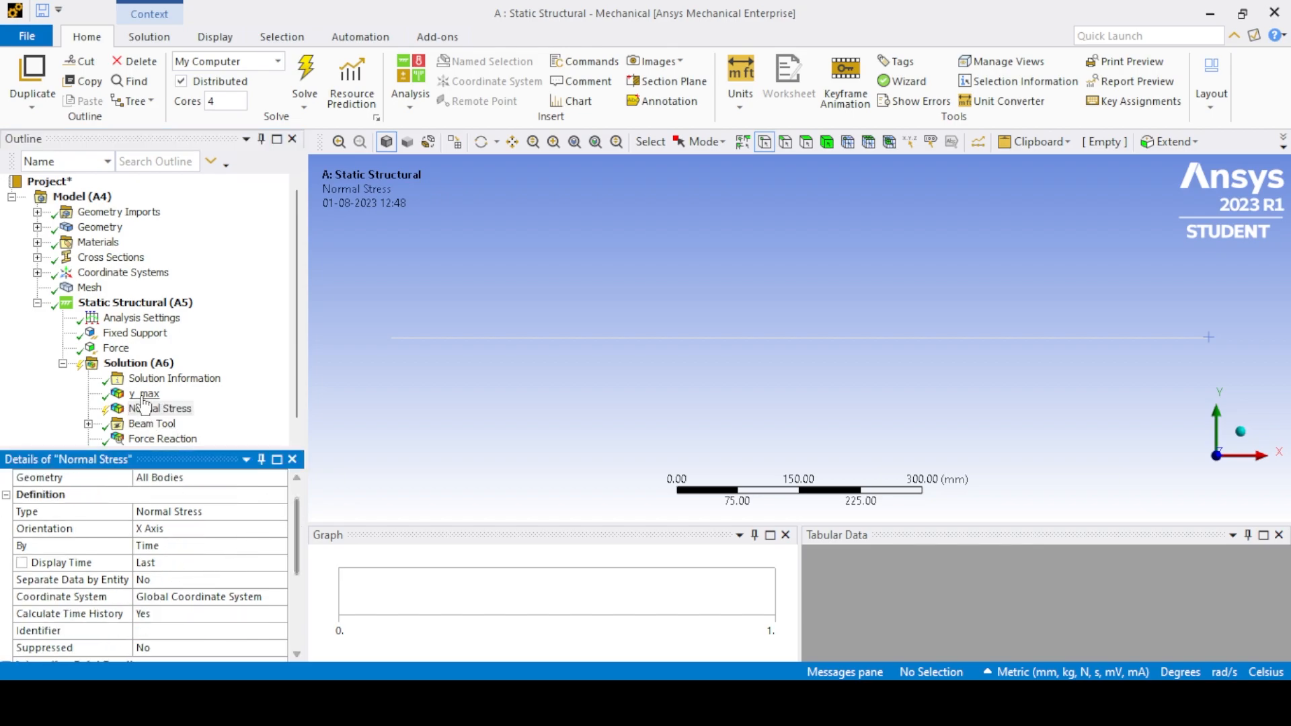
right_click(138, 368)
left_click(180, 401)
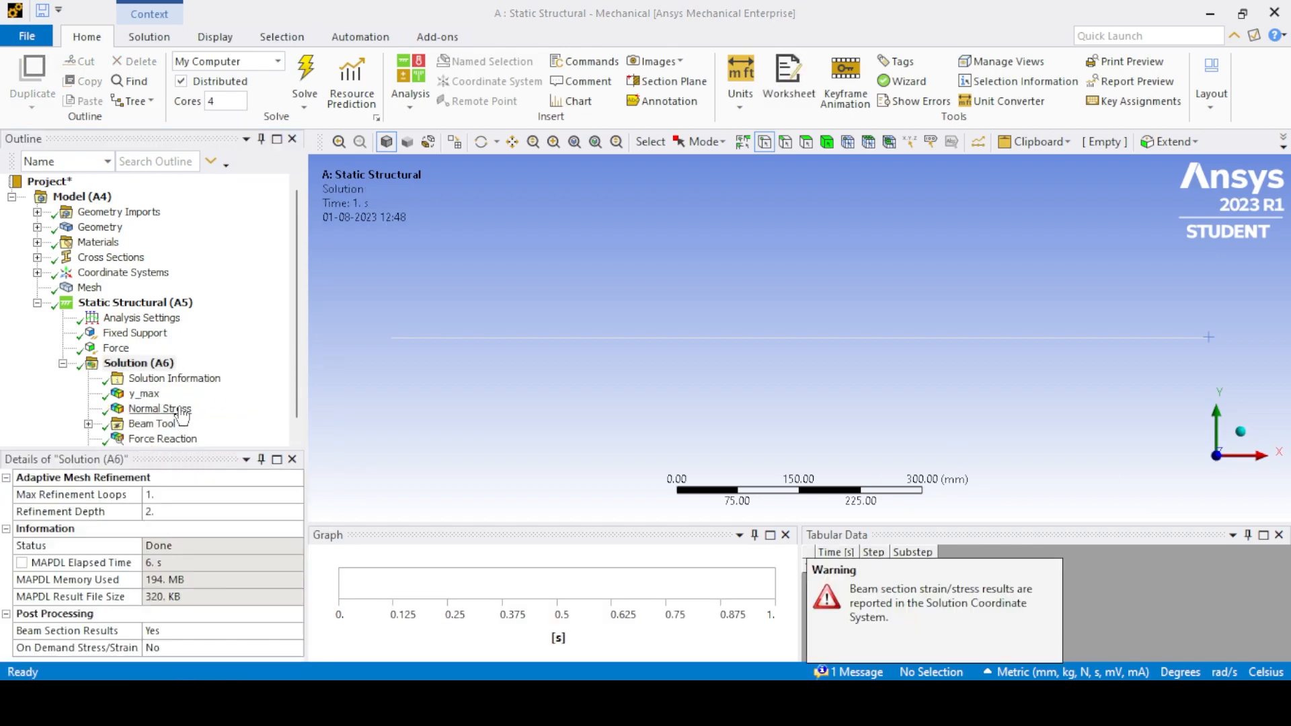
left_click(172, 411)
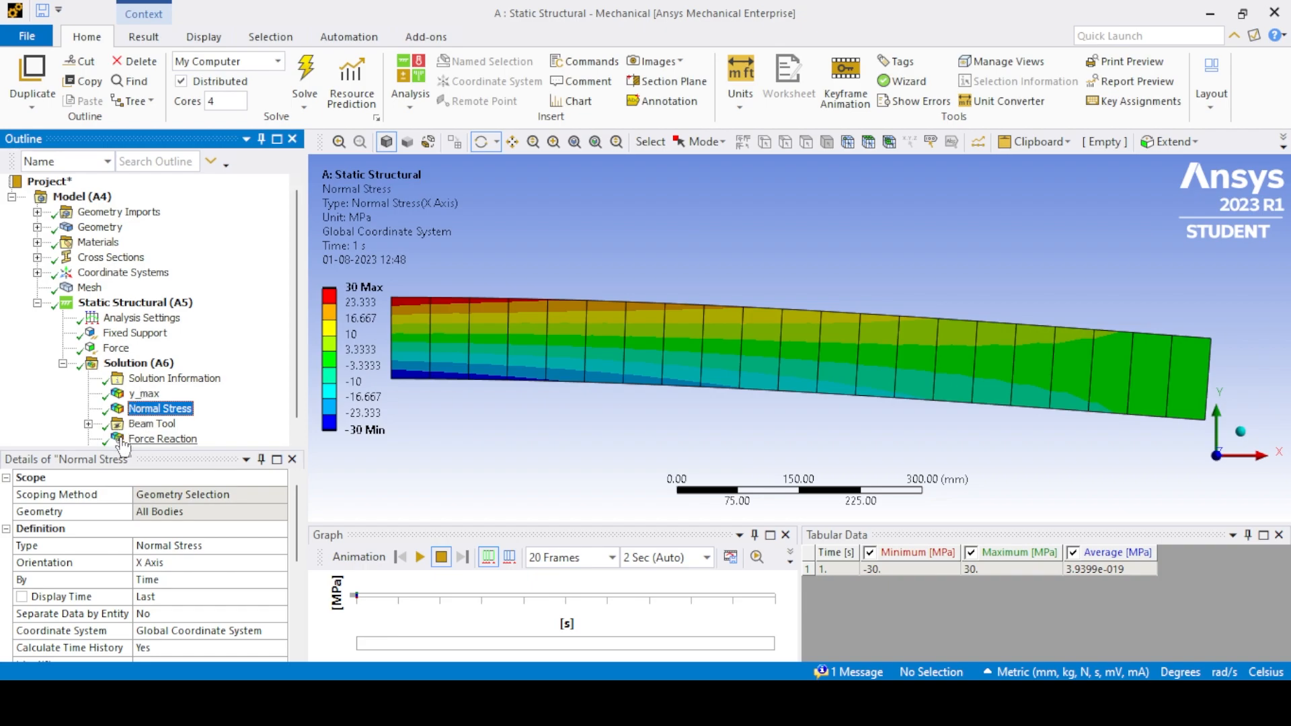
- Add an XY component shear stress result for all bodies, evaluate it and display its contour
left_click(138, 363)
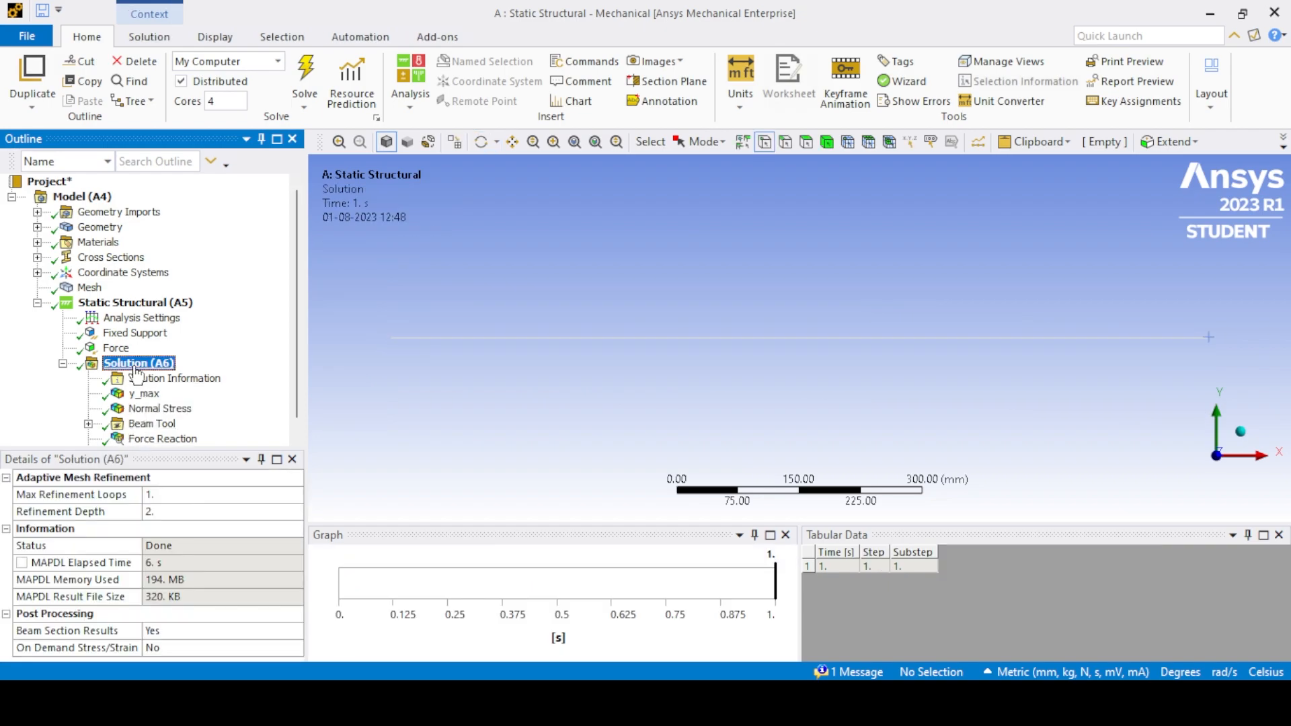
right_click(137, 365)
mouse_move(243, 381)
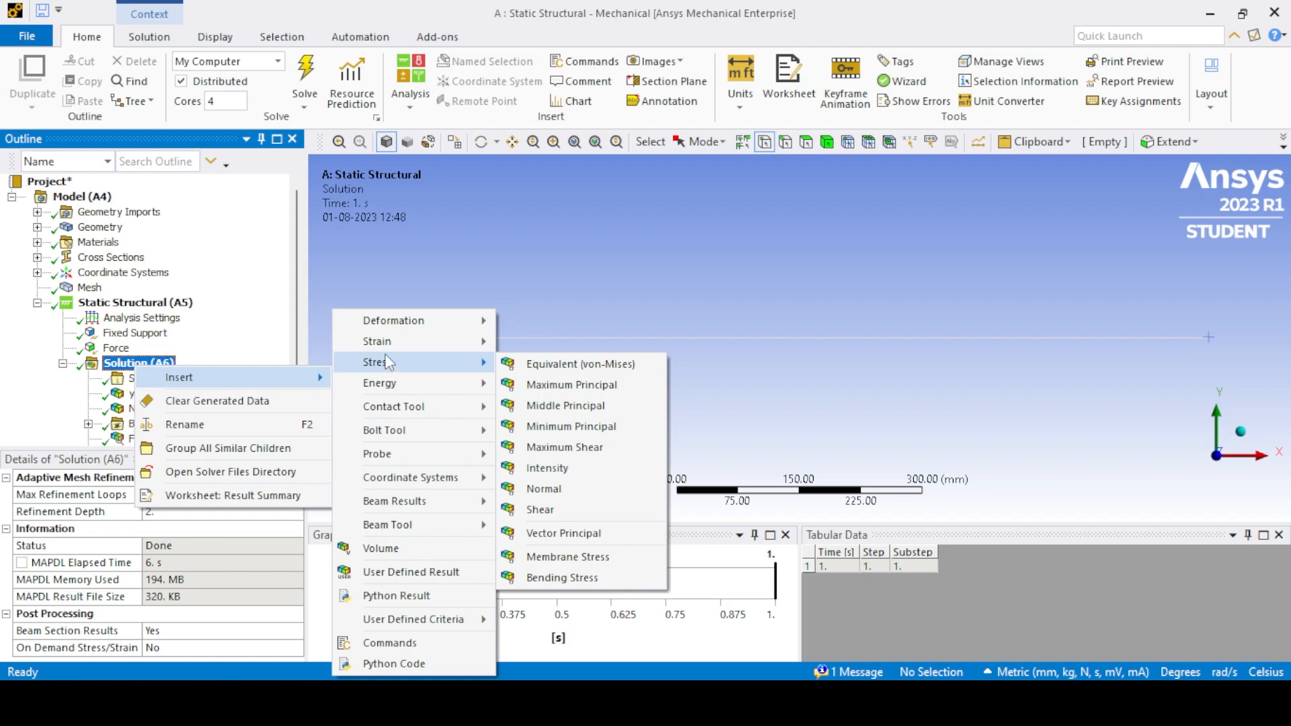
mouse_move(386, 367)
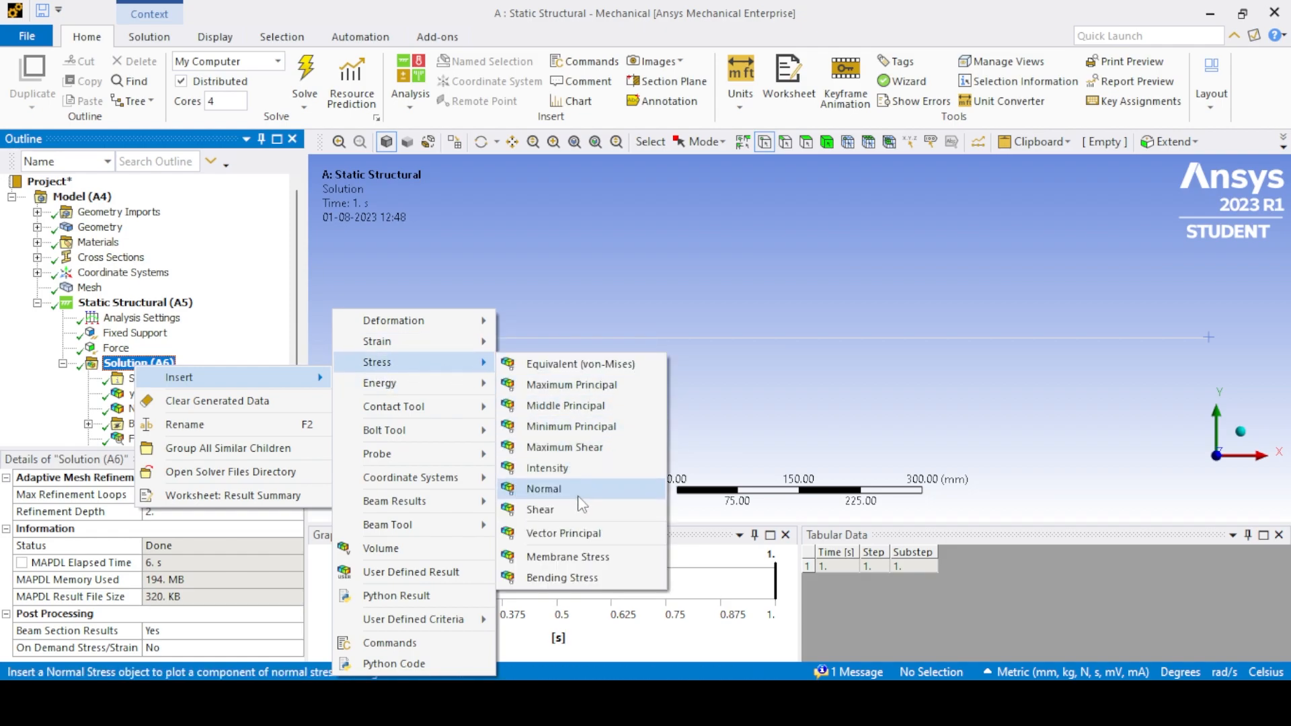
left_click(572, 509)
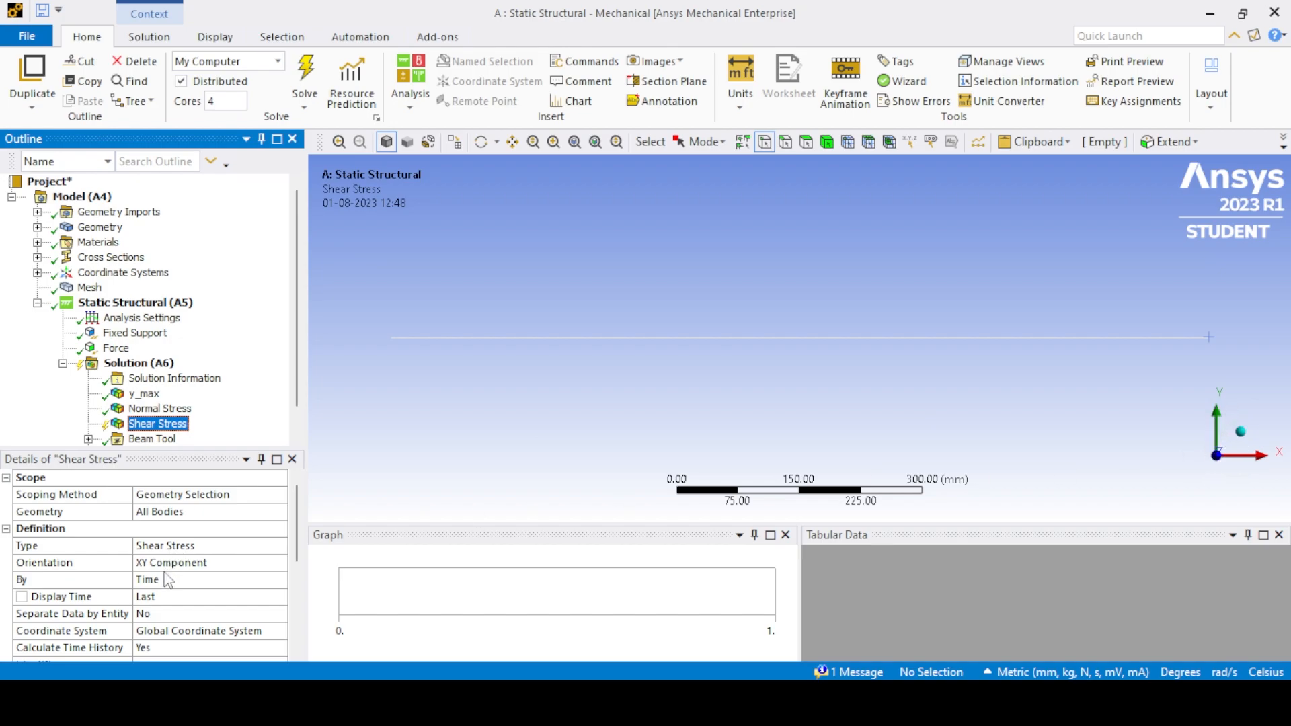
right_click(158, 364)
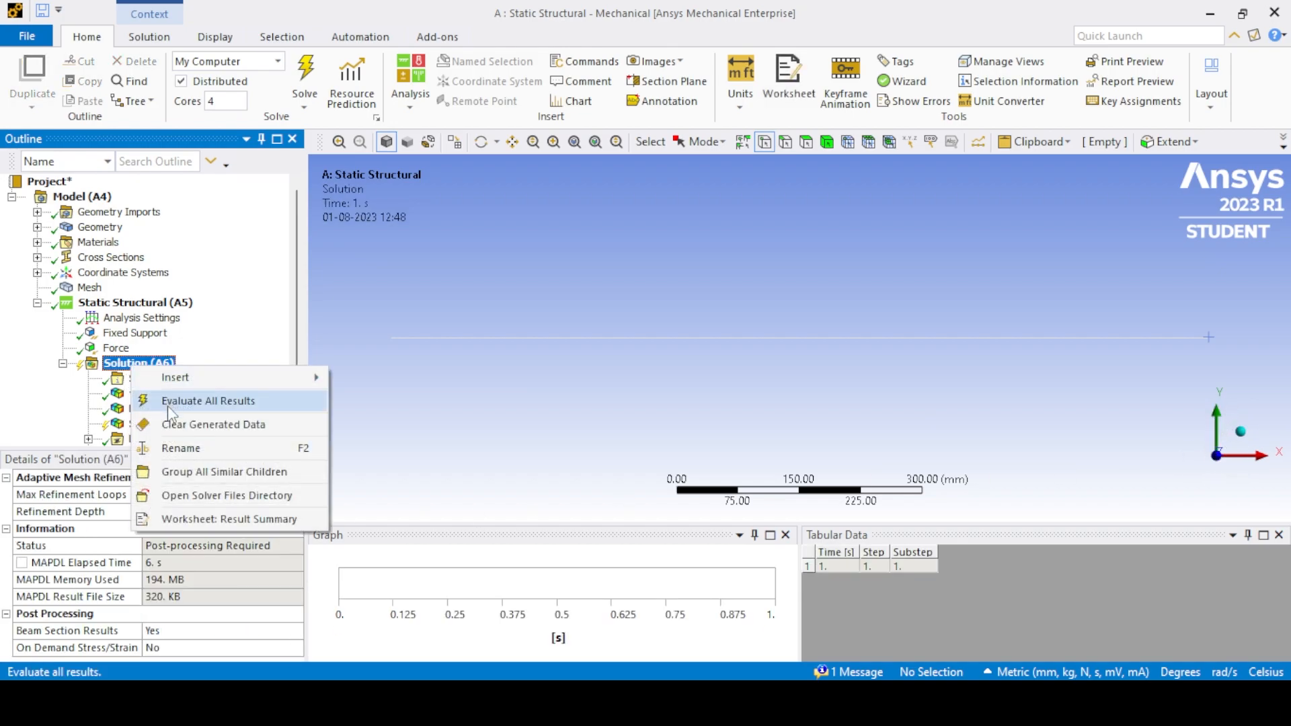
left_click(173, 403)
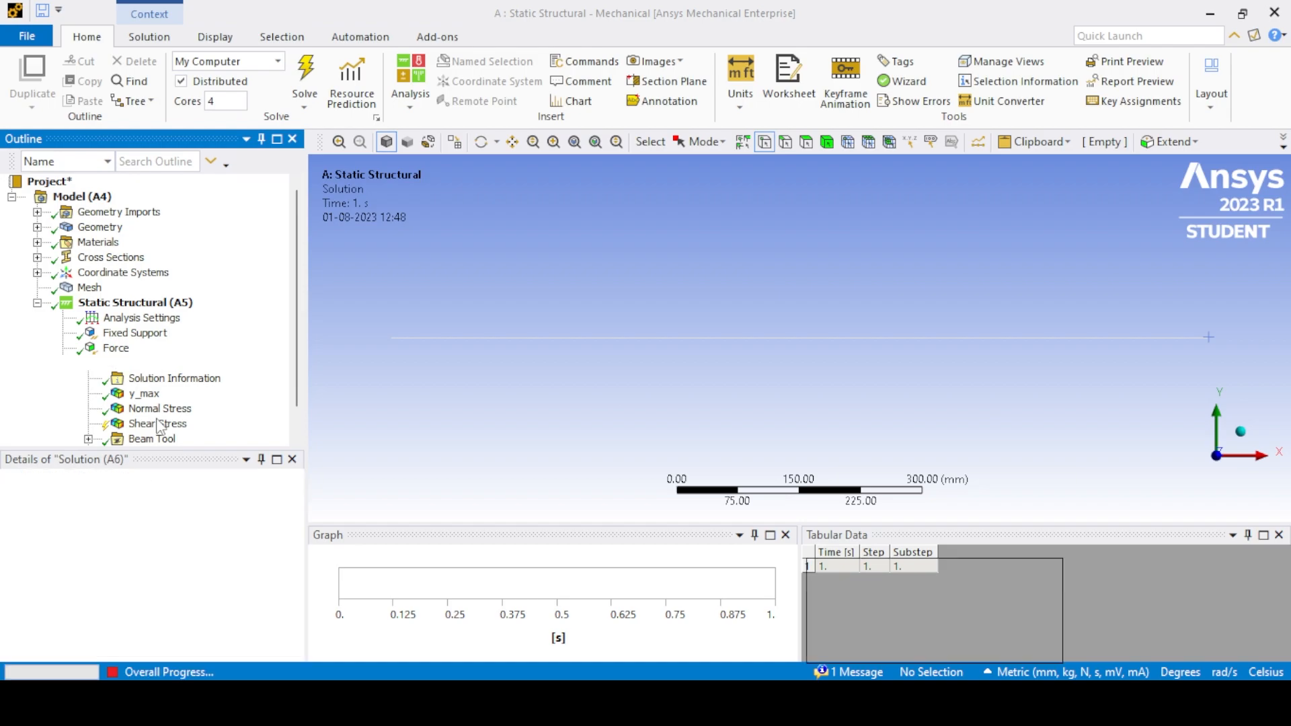
left_click(157, 424)
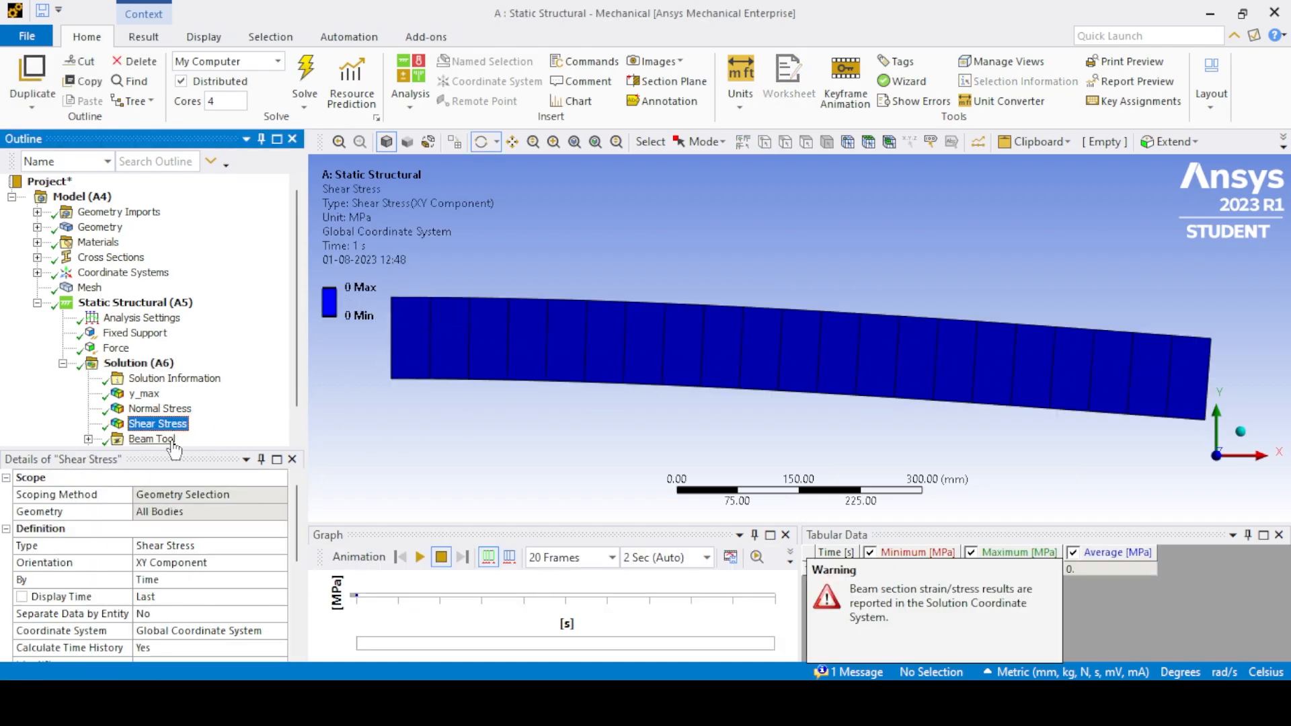
- Add an equivalent (von-Mises) stress result for all bodies and solve for it
scroll(153, 421, "down", 1)
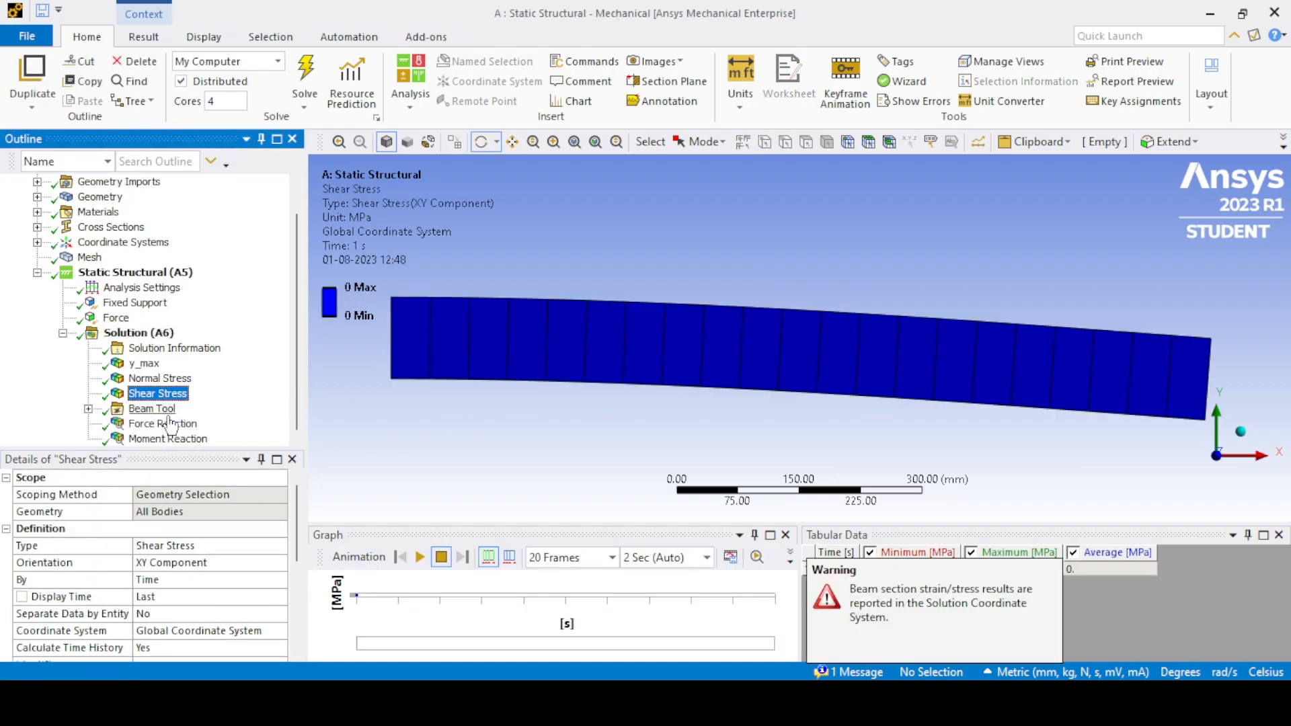
left_click(133, 336)
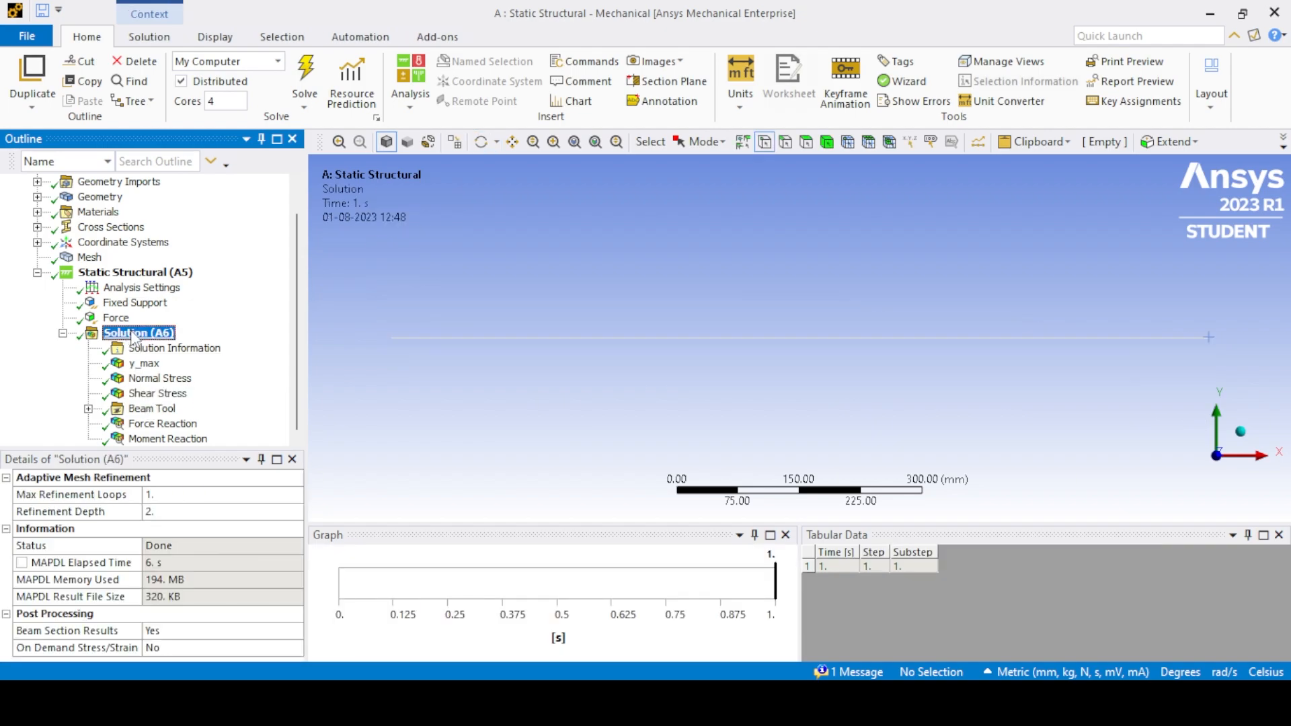
right_click(132, 334)
mouse_move(169, 342)
mouse_move(363, 367)
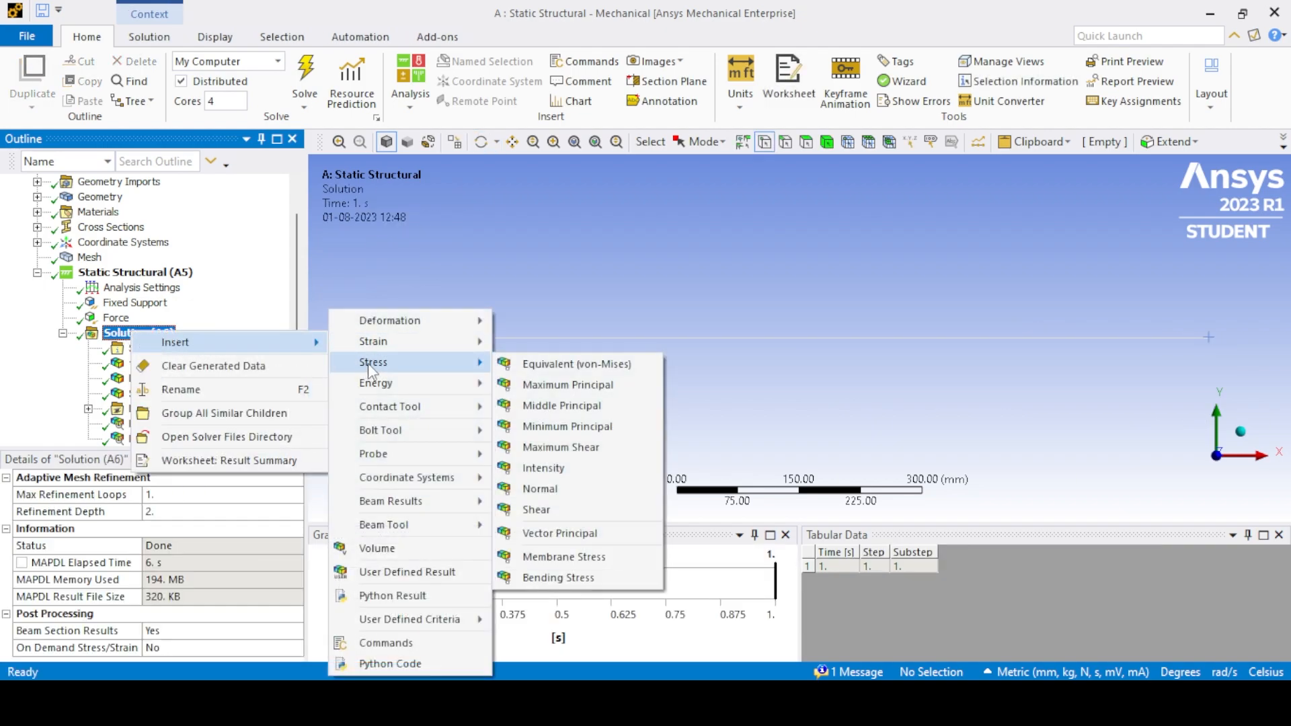
left_click(563, 367)
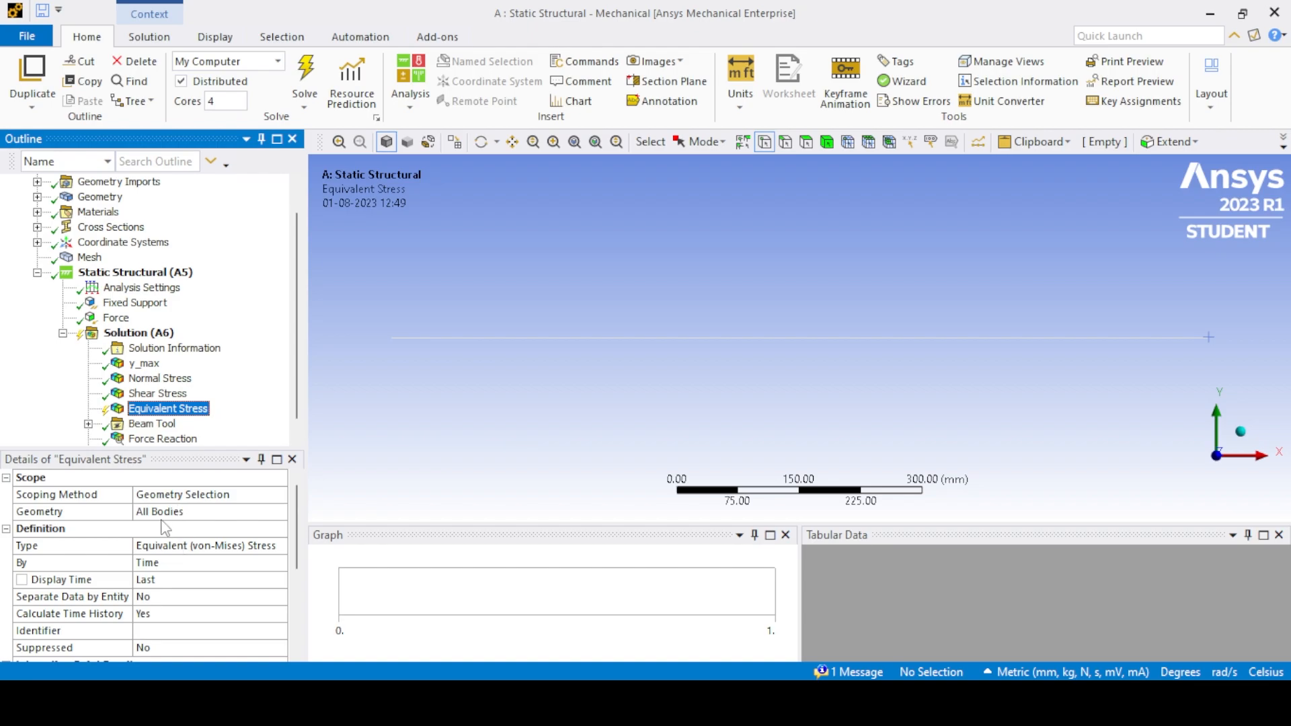
left_click(304, 86)
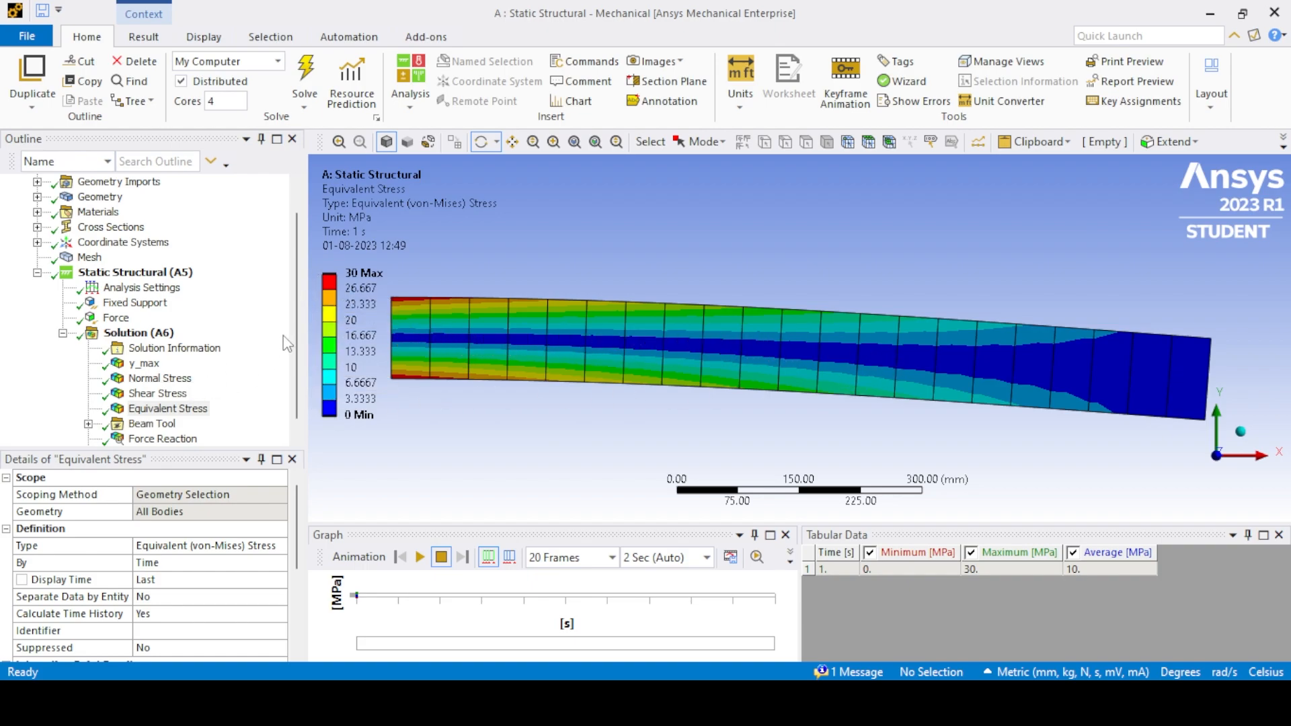
- Add a directional deformation result along the X axis to the solution for all bodies
left_click(138, 332)
right_click(120, 303)
mouse_move(202, 314)
mouse_move(357, 325)
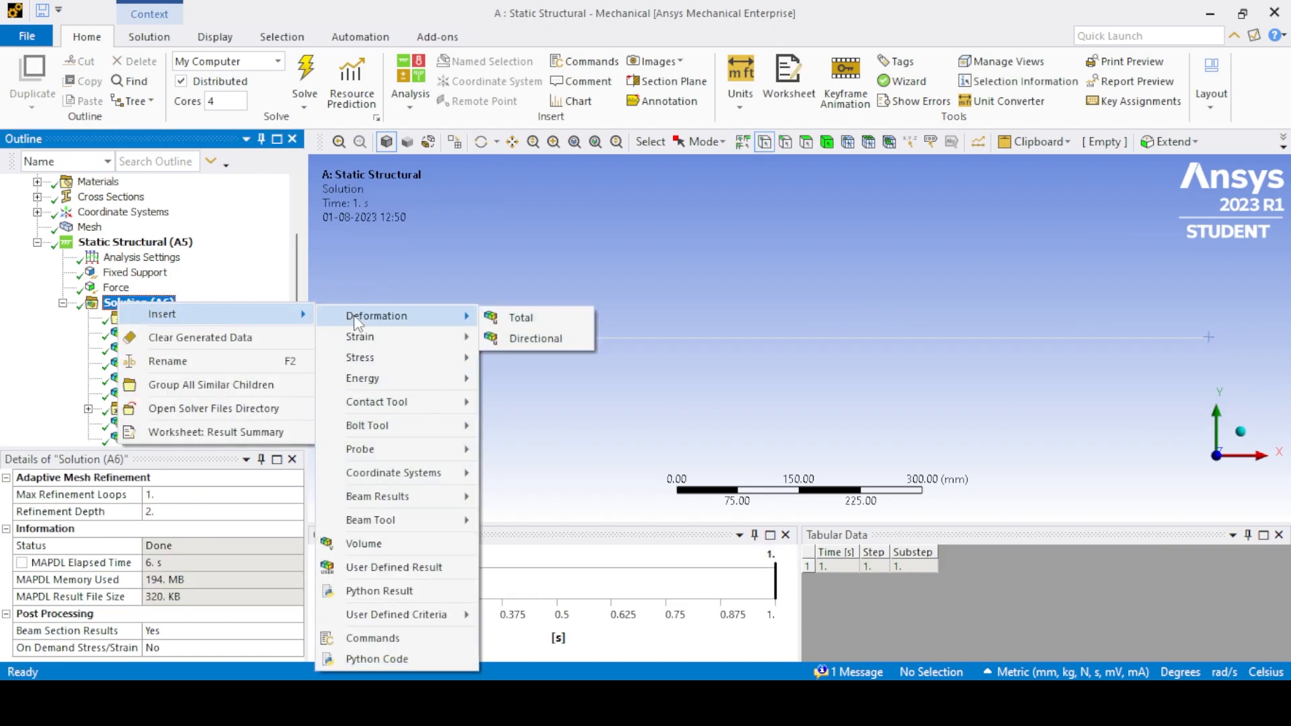
left_click(545, 338)
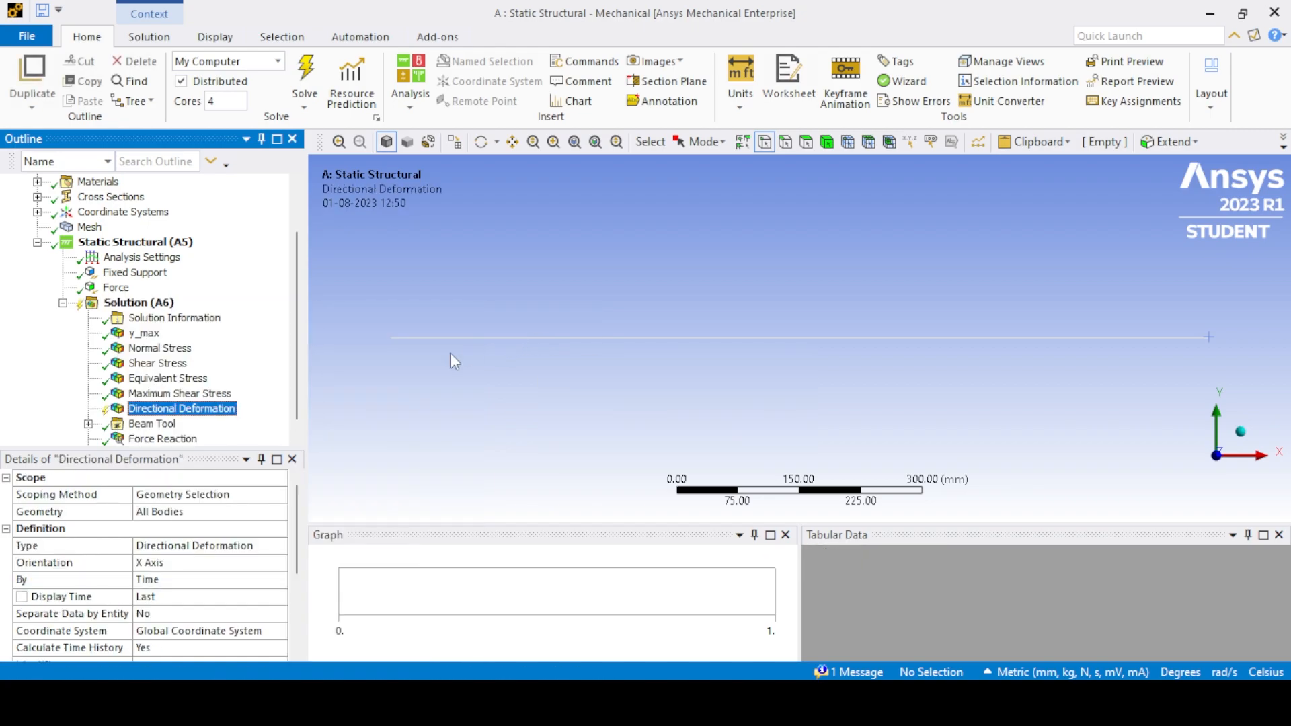
- Scope the directional deformation result to the beam's edge and set its orientation to the Y Axis
left_click(784, 141)
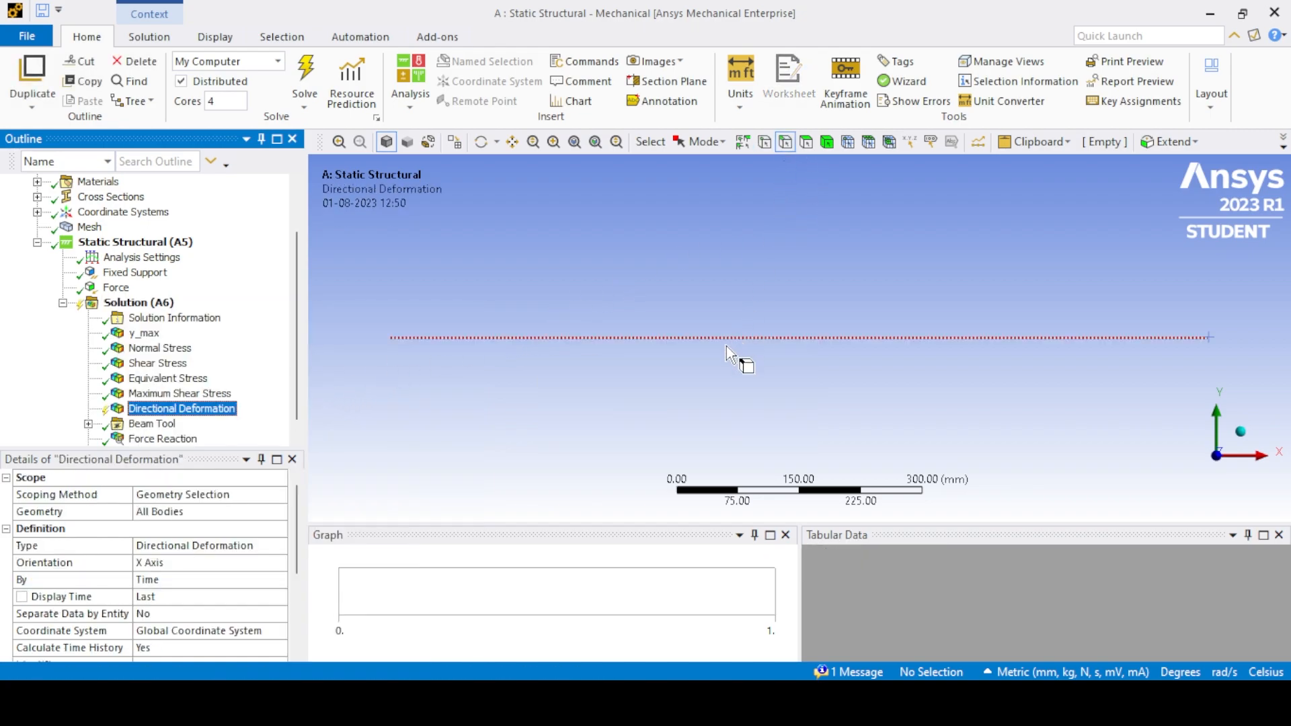
left_click(710, 337)
left_click(144, 511)
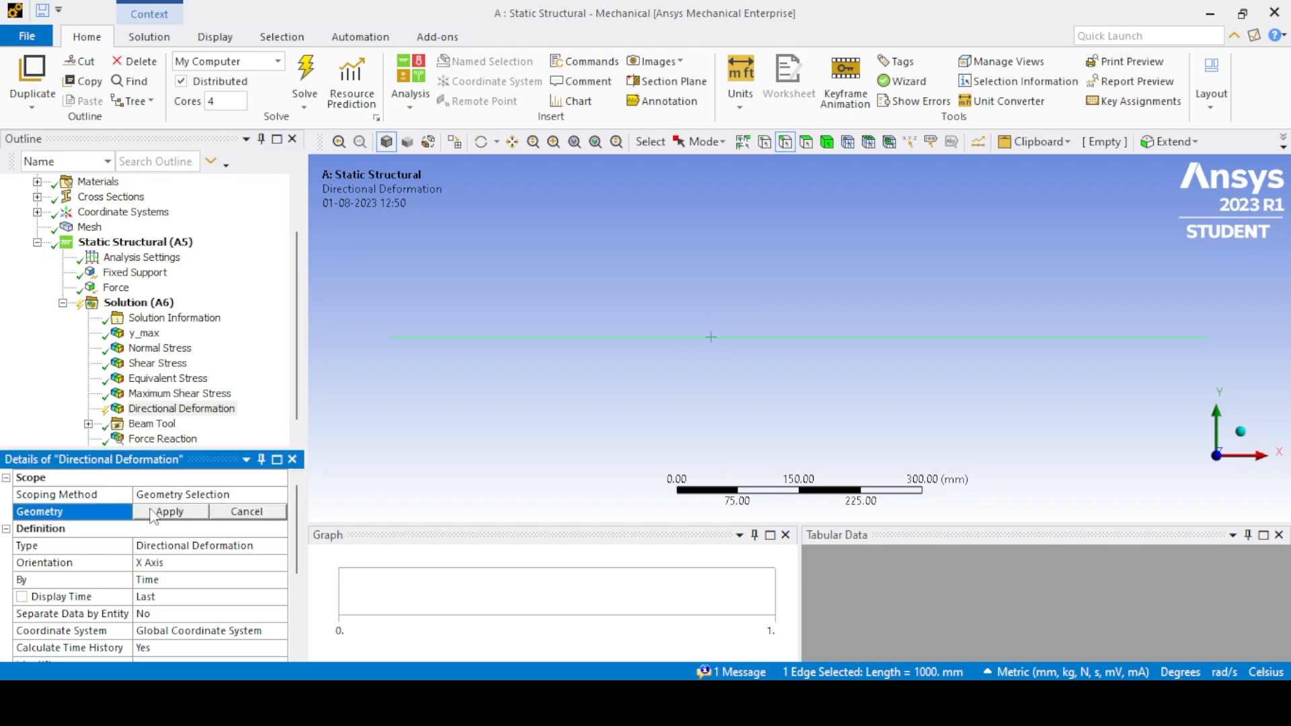
left_click(168, 511)
left_click(173, 565)
left_click(278, 563)
left_click(206, 595)
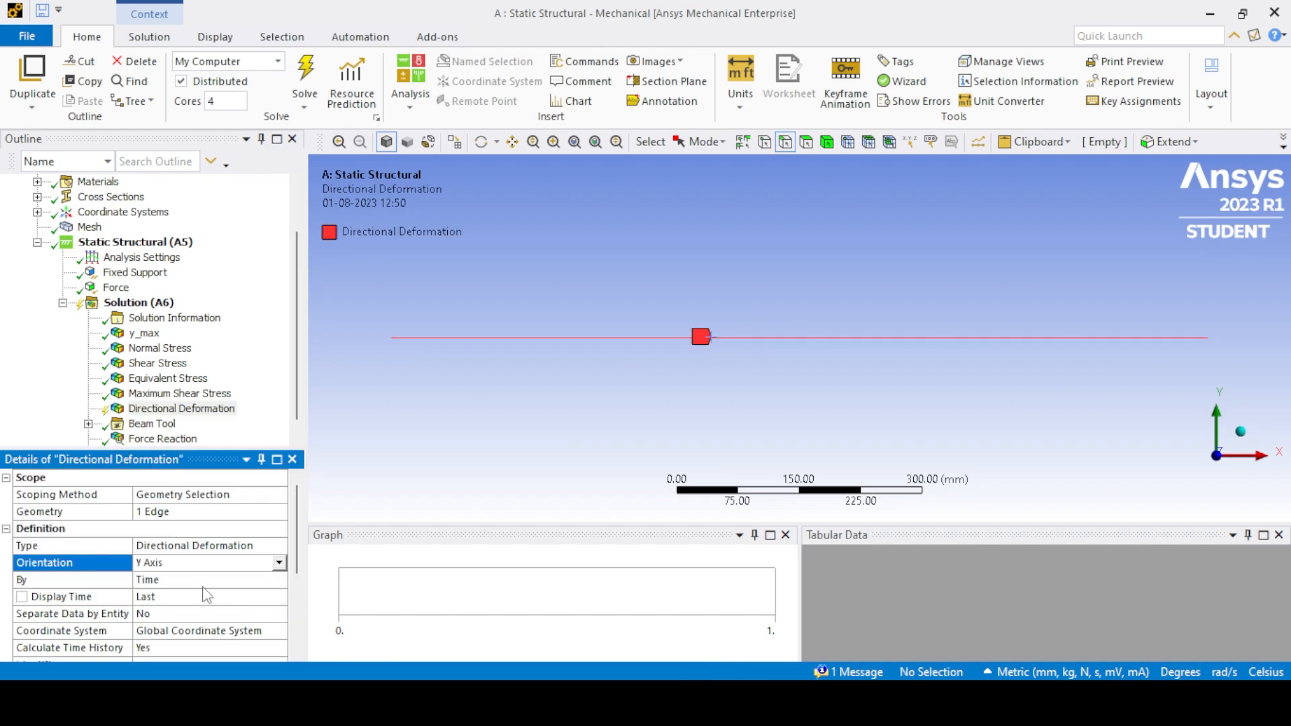
- Convert the Y-axis directional deformation to a path result and evaluate it, enlarging its graph of deflection along the beam
right_click(142, 409)
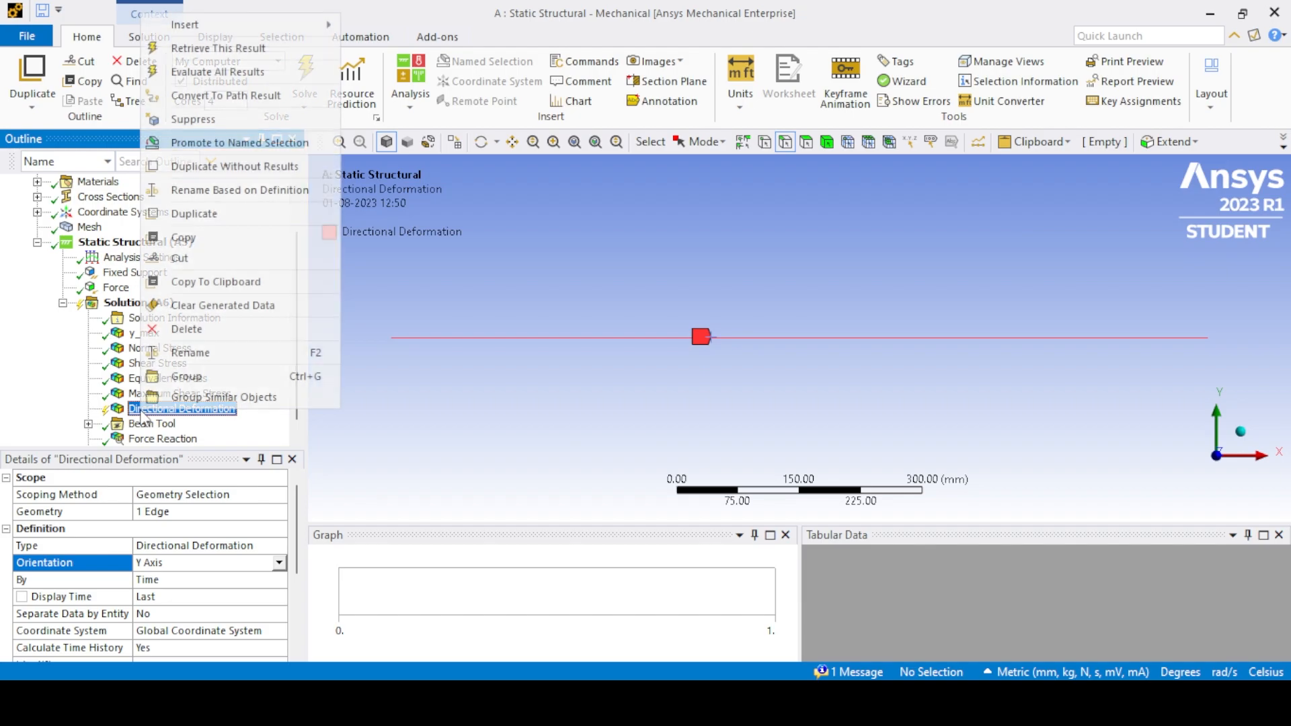
left_click(214, 99)
right_click(158, 424)
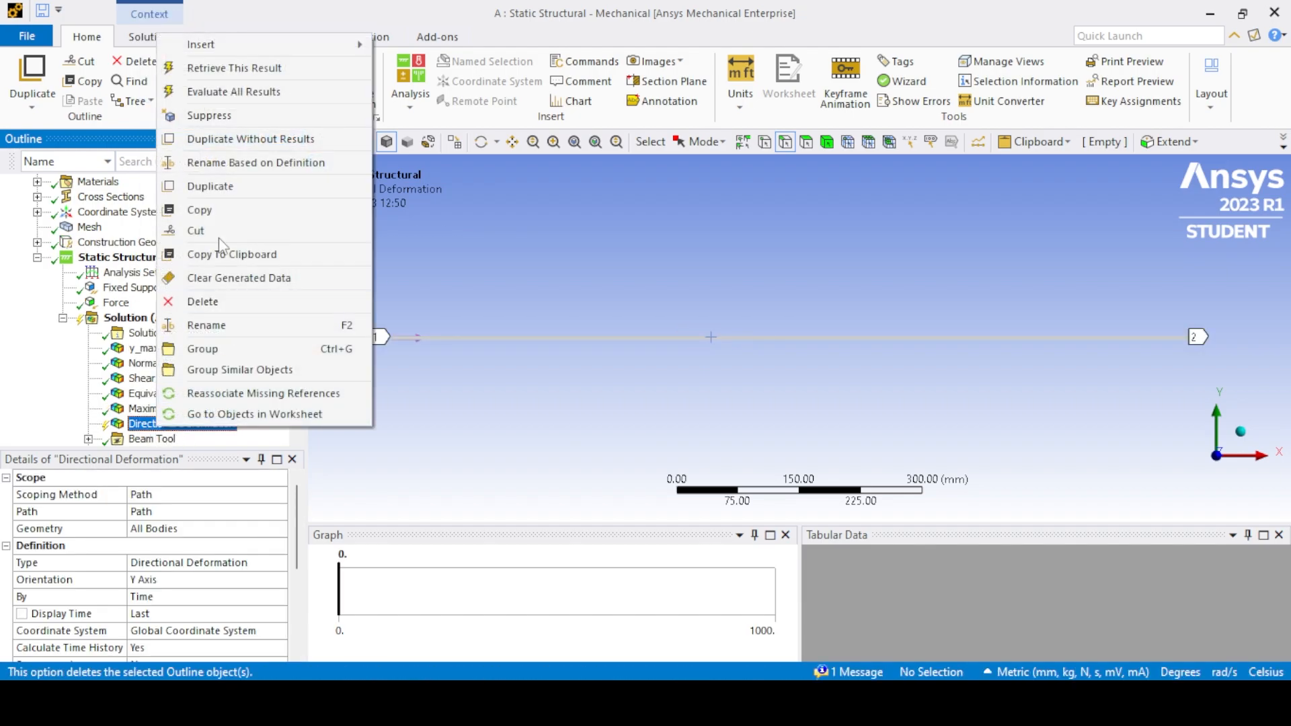
left_click(215, 92)
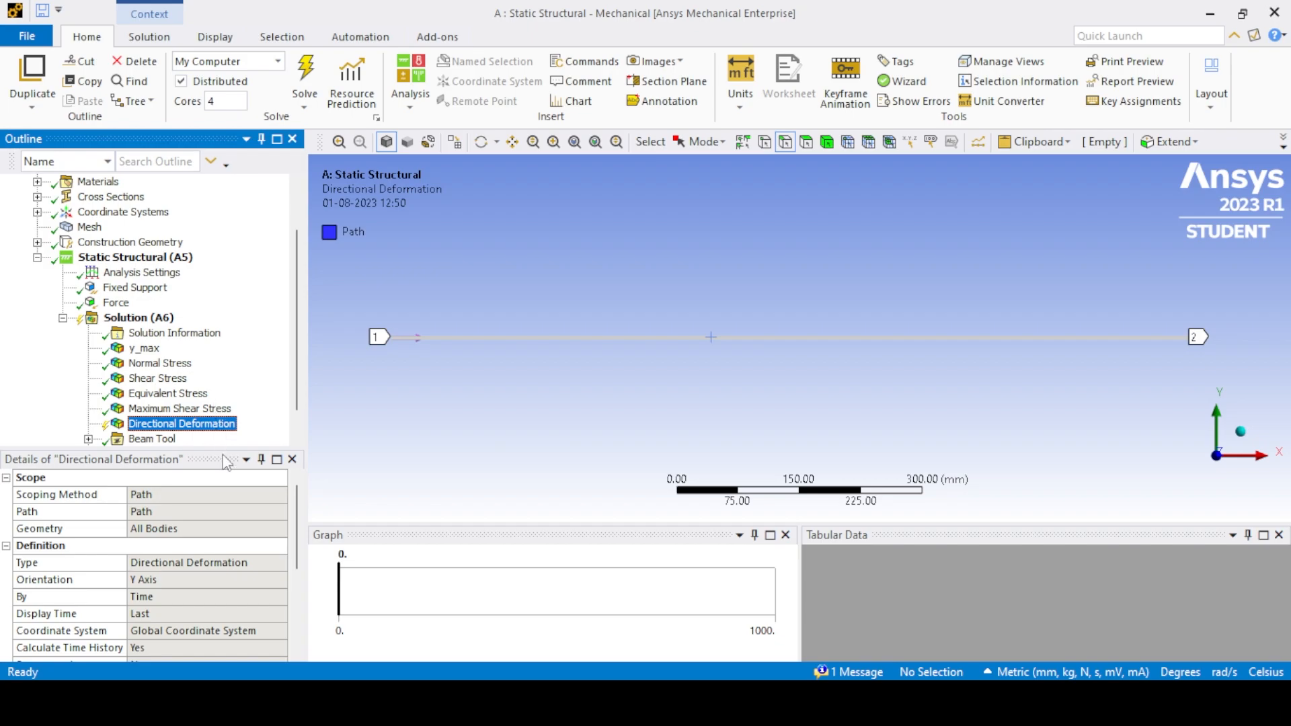
left_click_drag(706, 521, 707, 384)
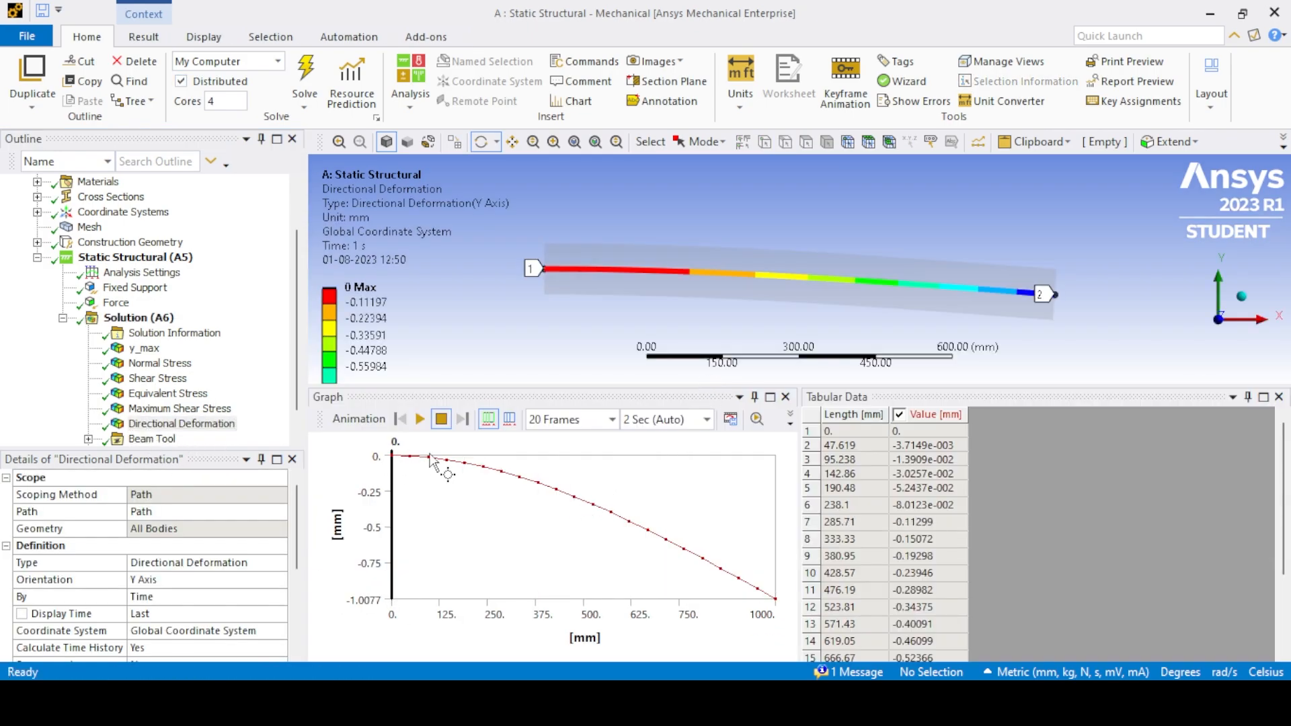
- Add a Shear-Moment Diagram beam result to the solution
left_click(138, 317)
right_click(146, 290)
mouse_move(336, 304)
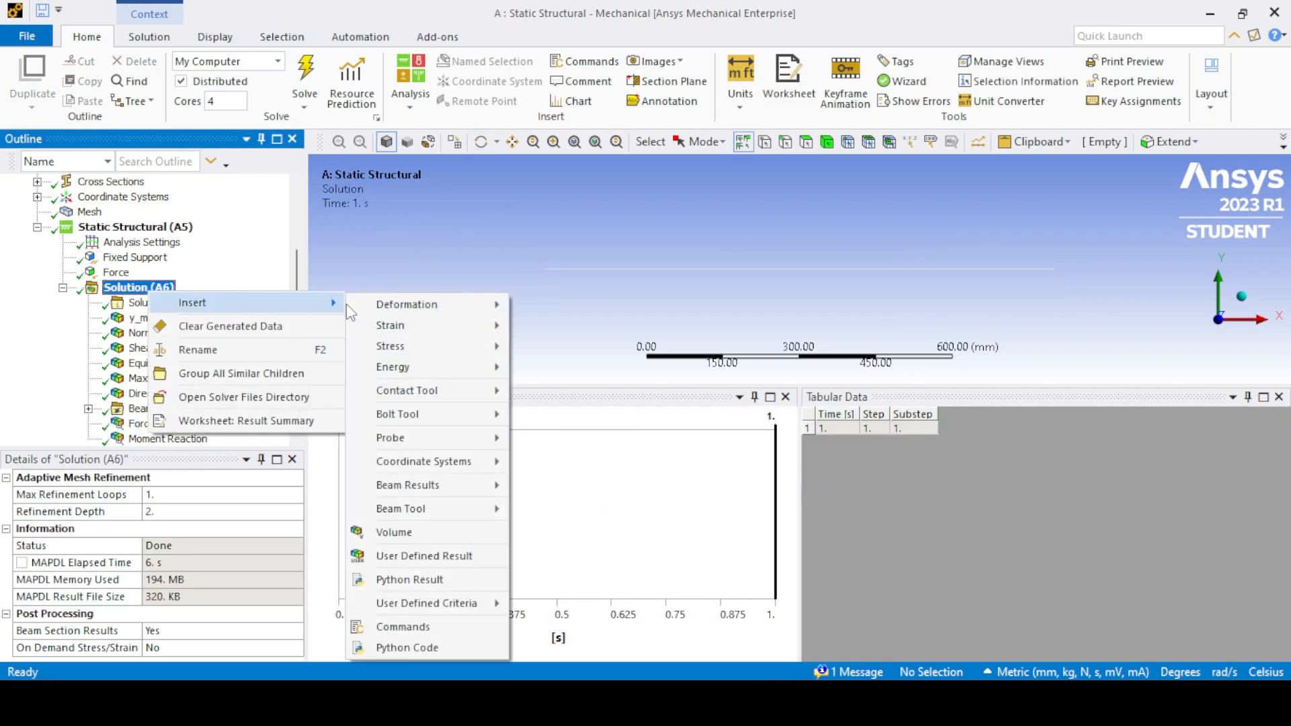
mouse_move(389, 420)
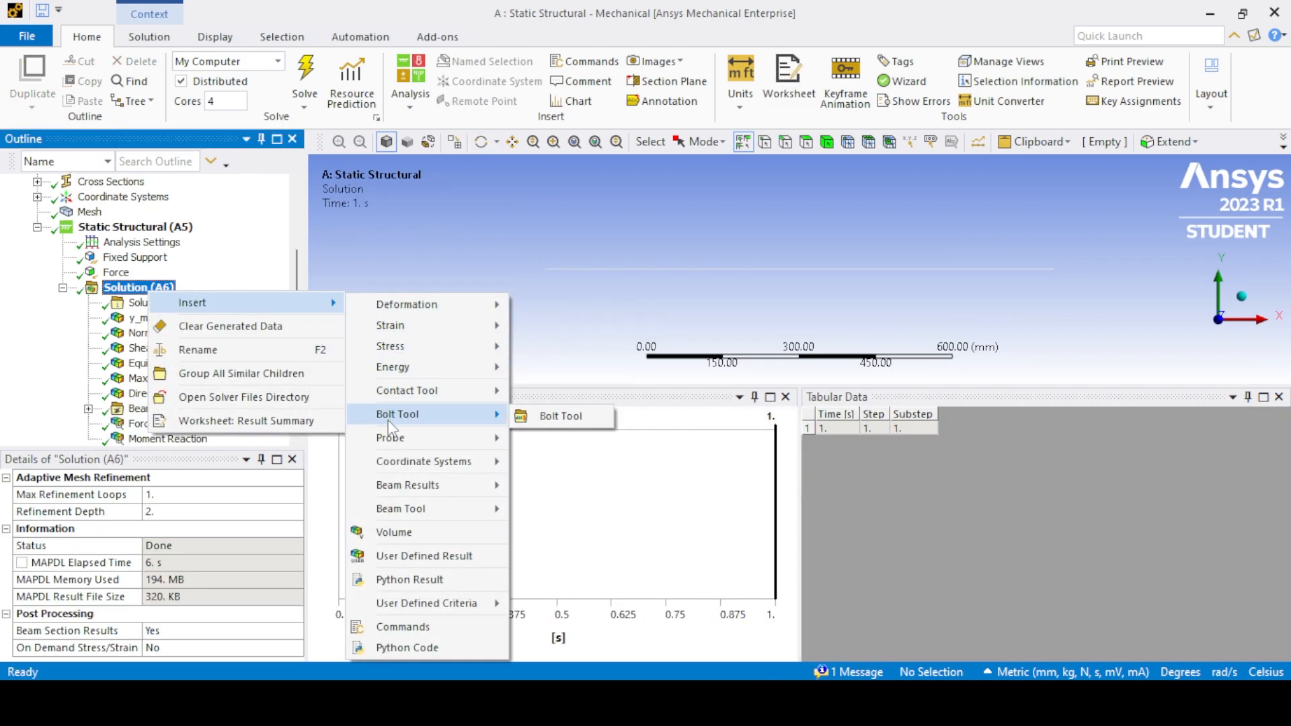
mouse_move(417, 486)
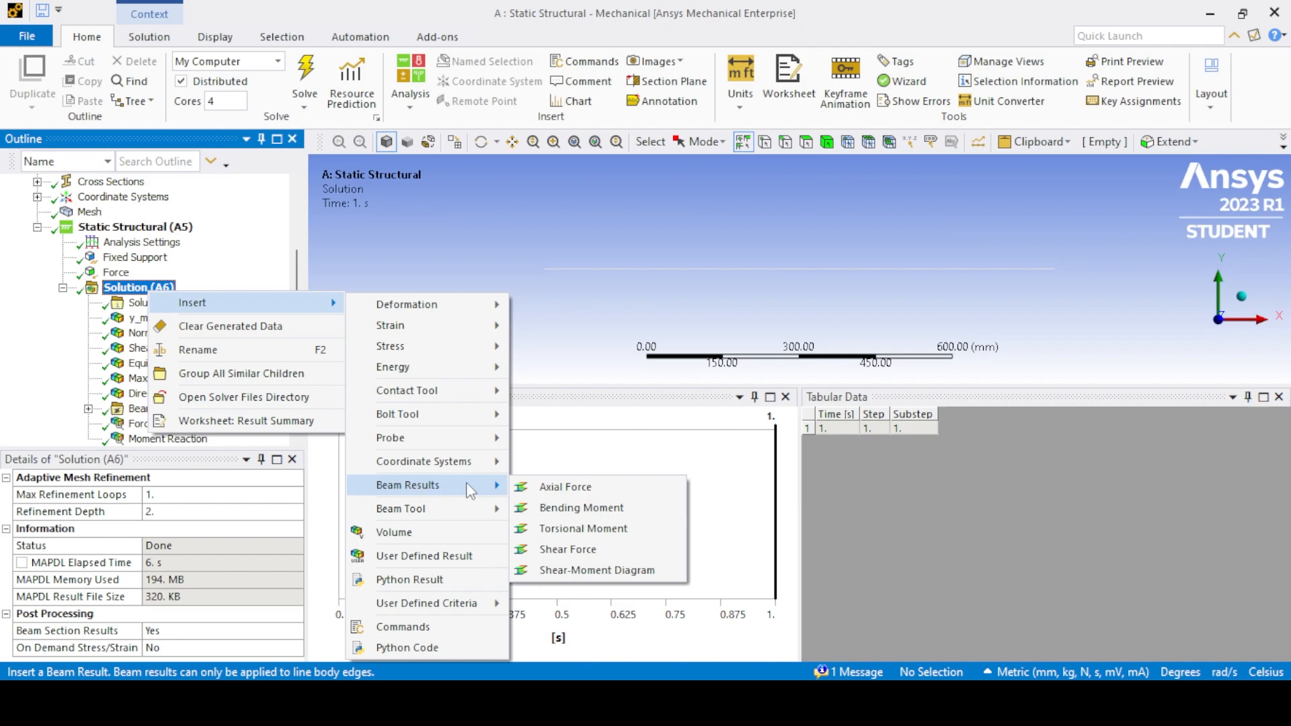
left_click(596, 571)
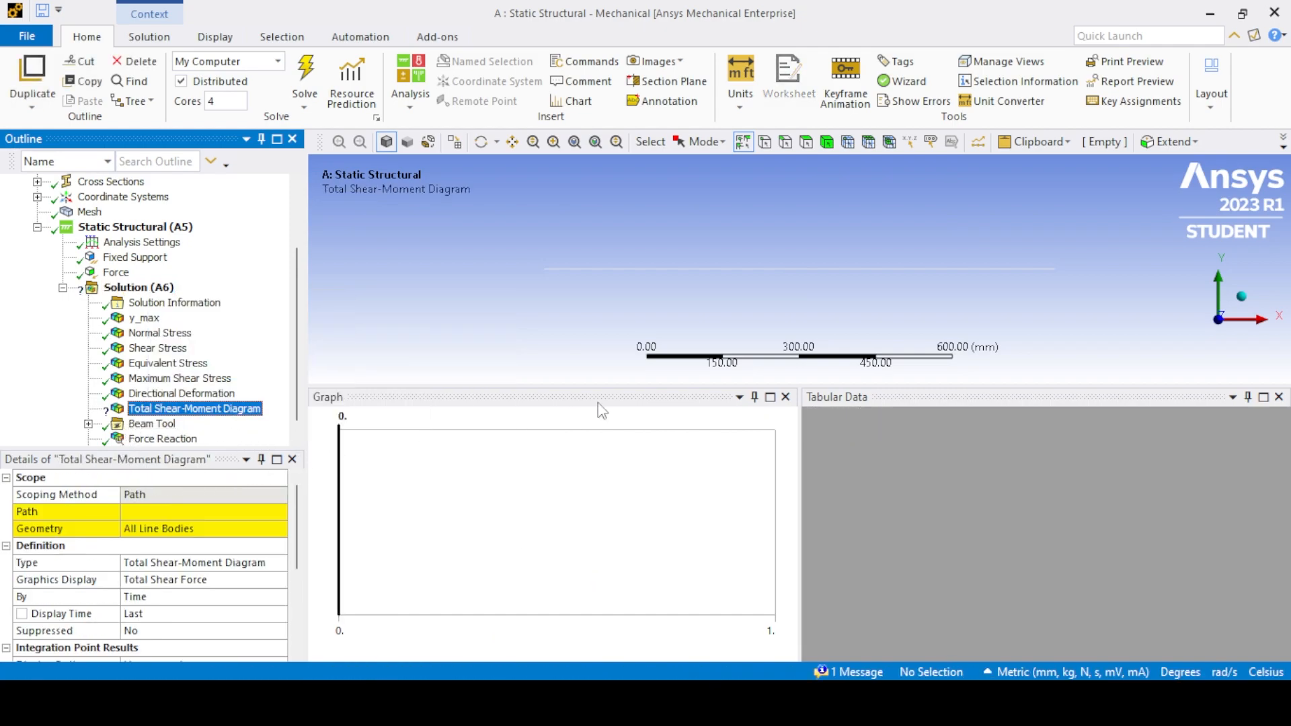
- Assign the existing beam path to the total shear-moment diagram and evaluate it for all line bodies
left_click(643, 268)
left_click(174, 511)
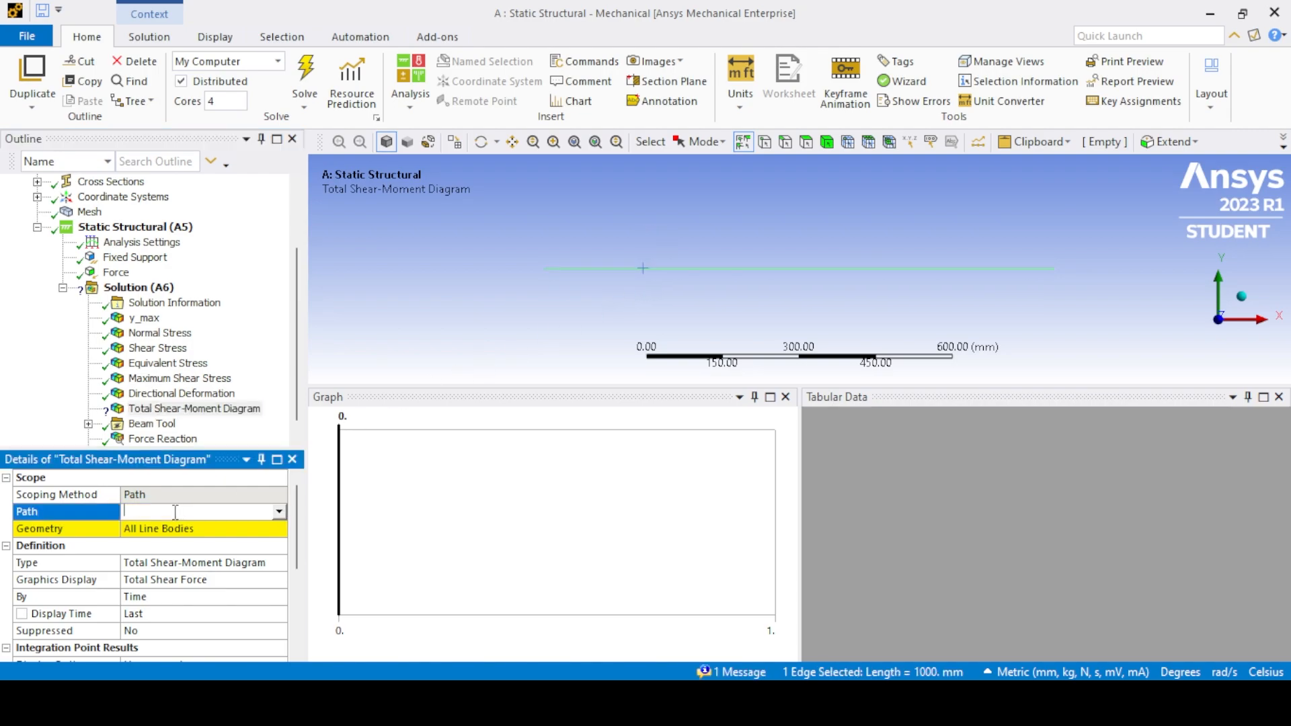
left_click(181, 524)
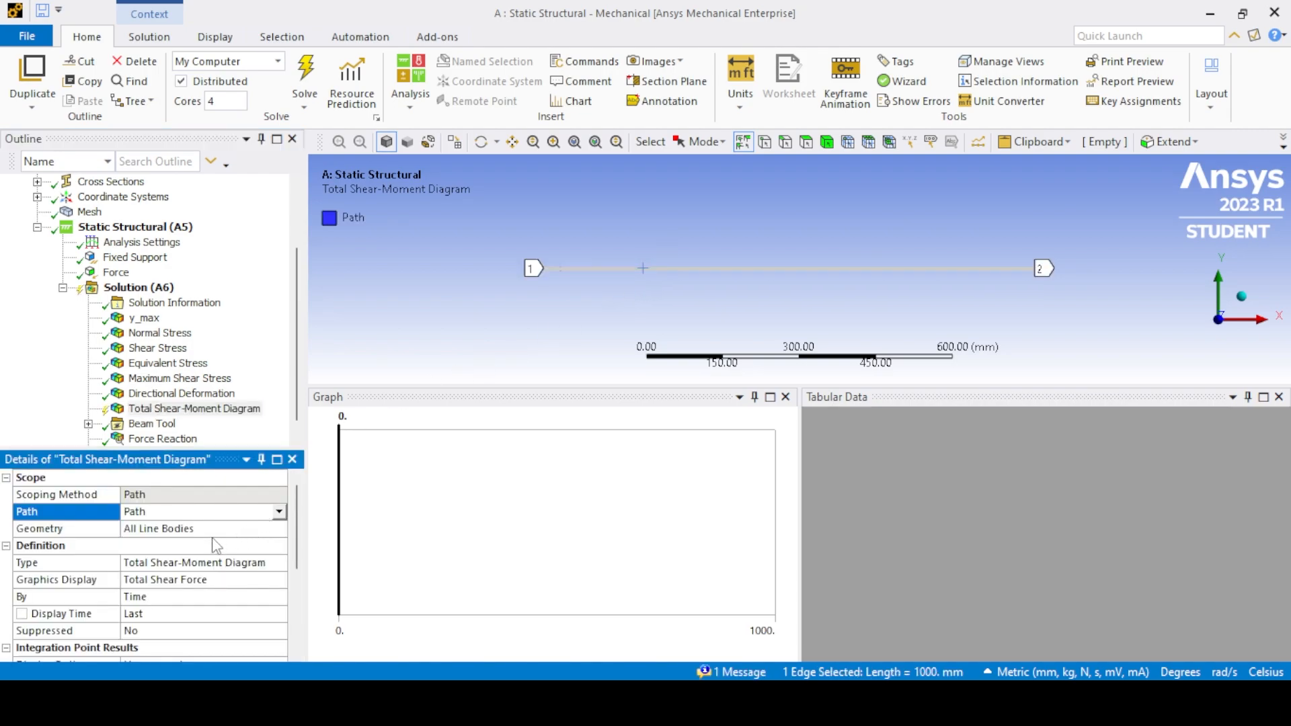
right_click(142, 409)
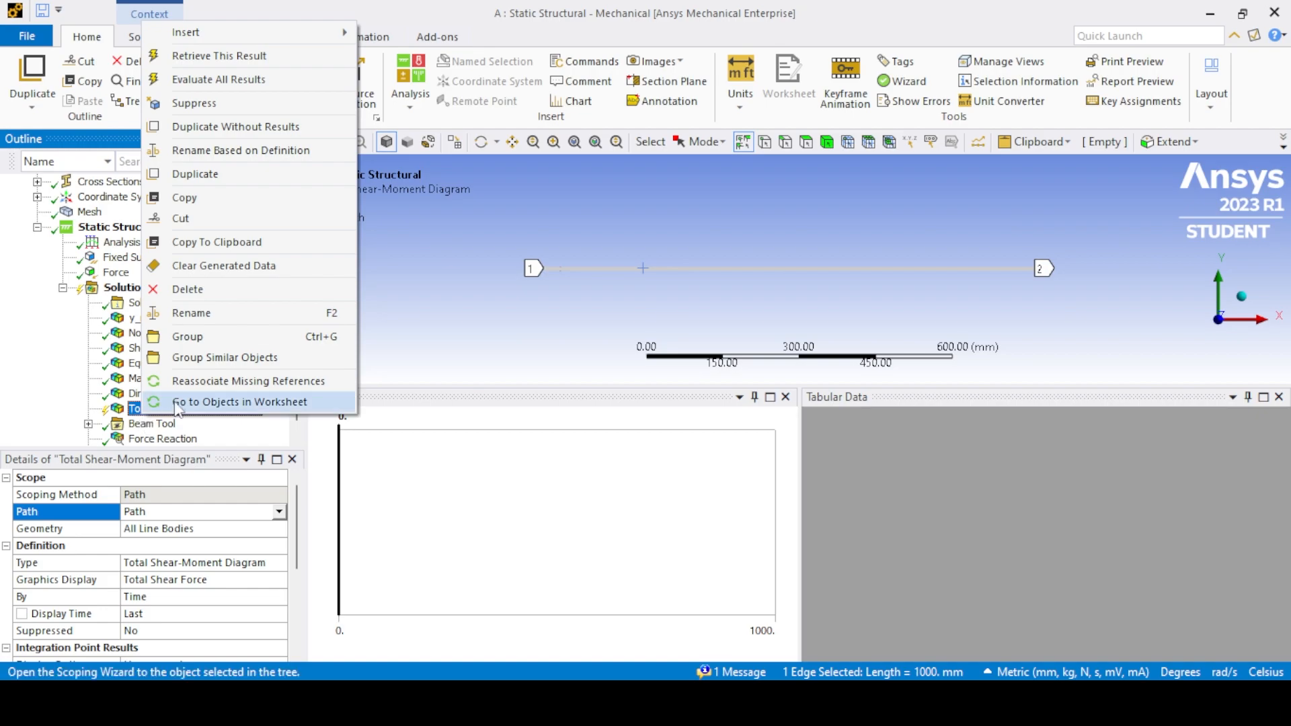
left_click(218, 79)
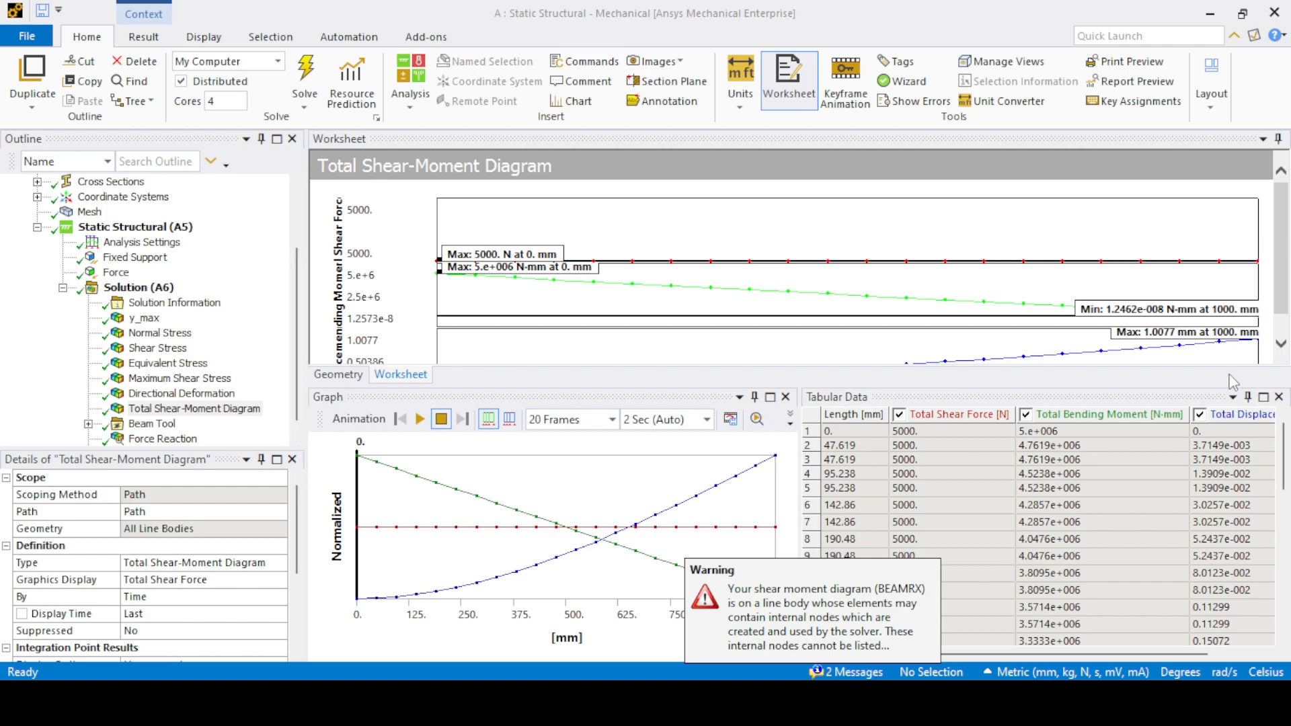
- Hide the tabular data and the graph to give the shear-moment diagram worksheet the full height
left_click(1279, 397)
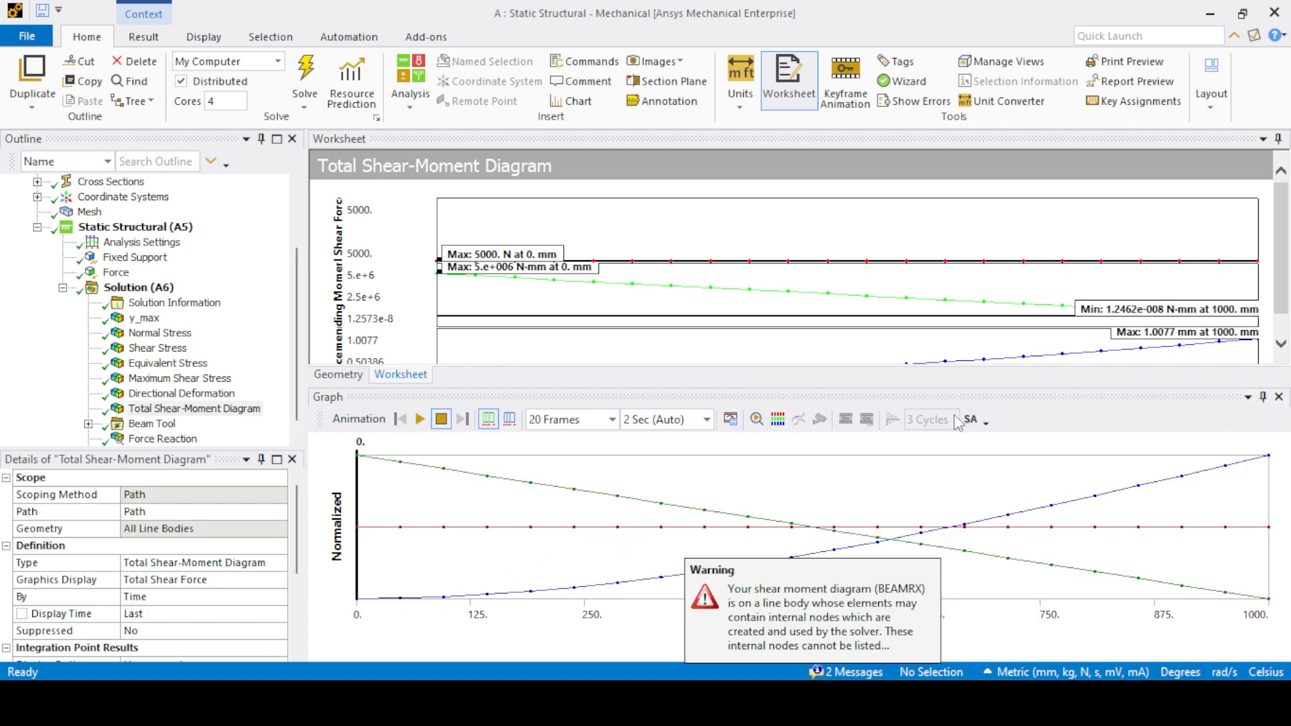
left_click(1279, 397)
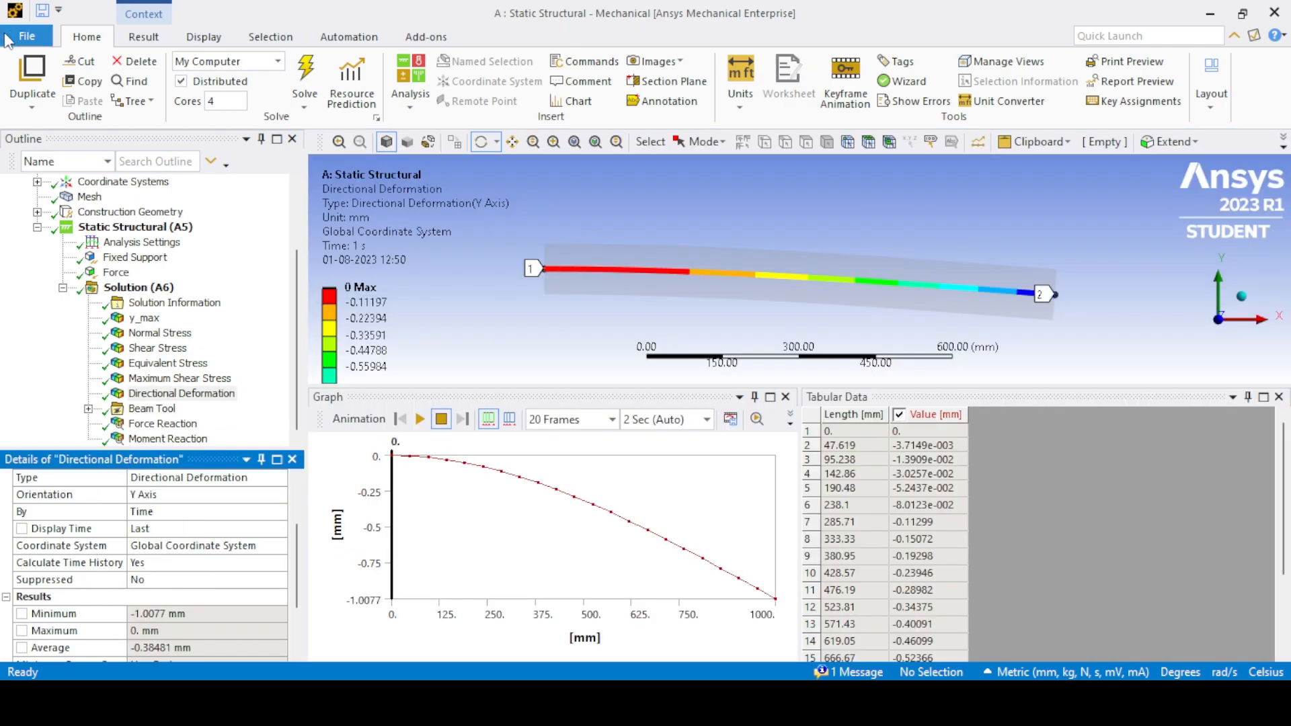
- Open the project's file commands
left_click(27, 36)
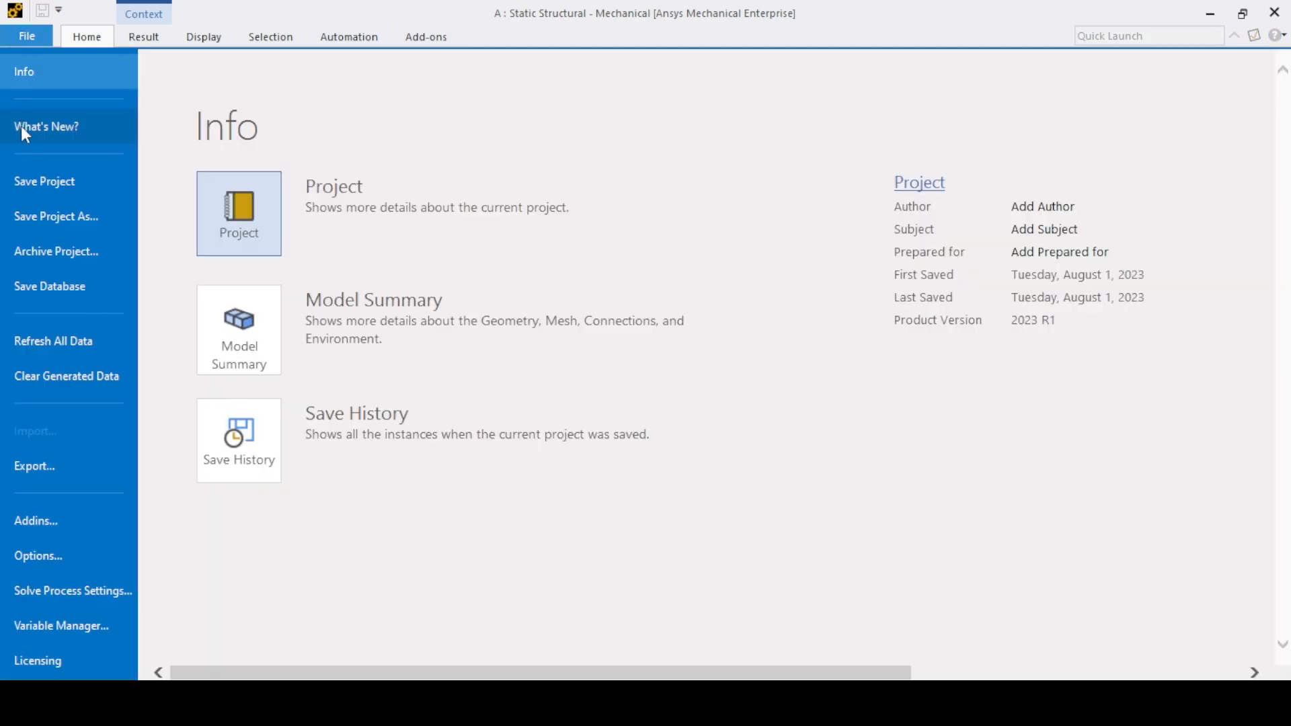